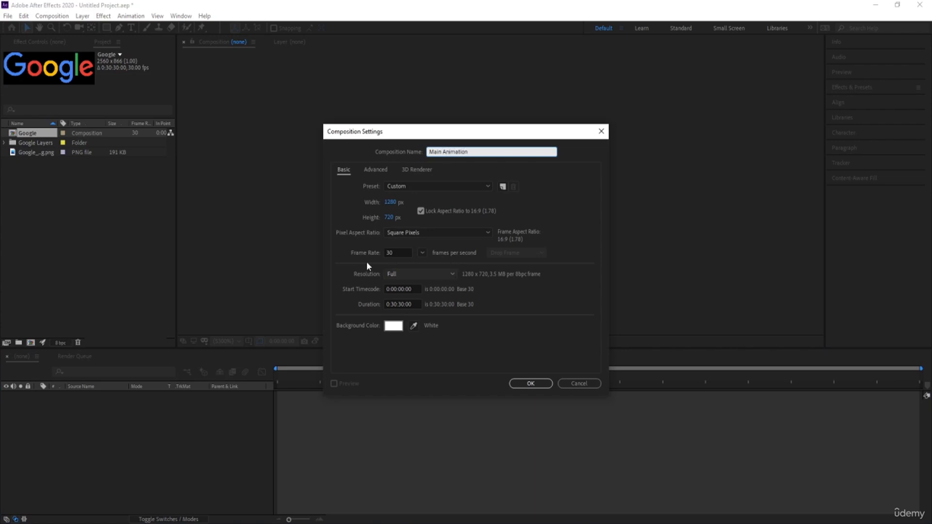
Step: Create the Main Animation composition at 1920 × 1080 px with a 30-second duration, and show its Title/Action Safe guides
click(388, 202)
text(1920)
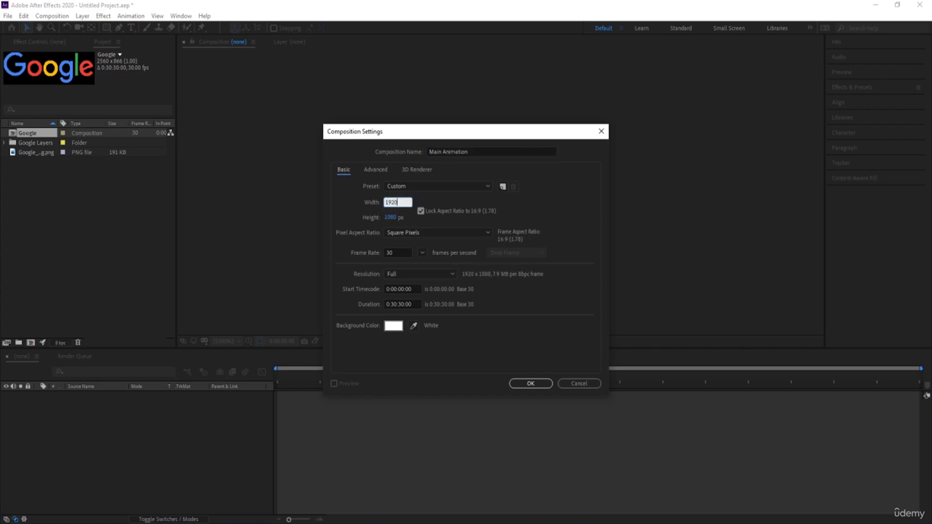
click(399, 254)
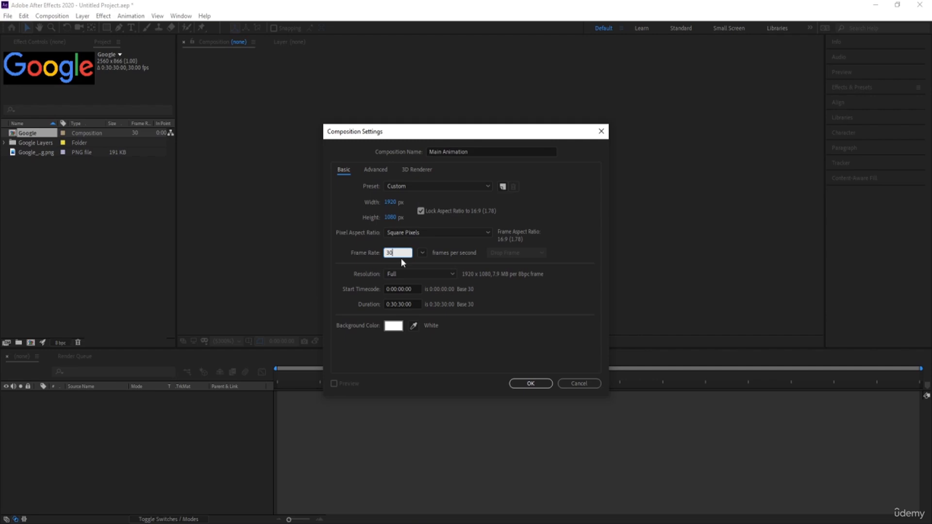
click(396, 302)
text(3000)
click(496, 315)
click(530, 384)
click(250, 342)
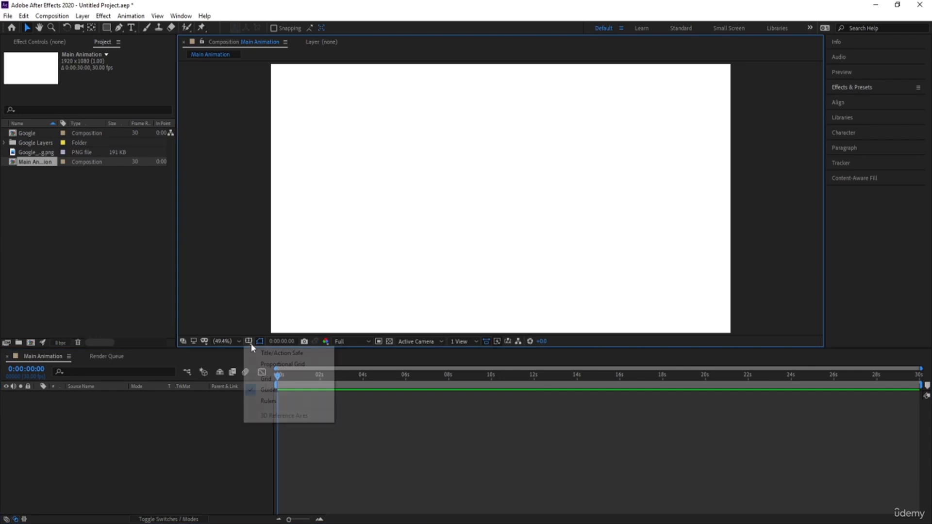
click(264, 353)
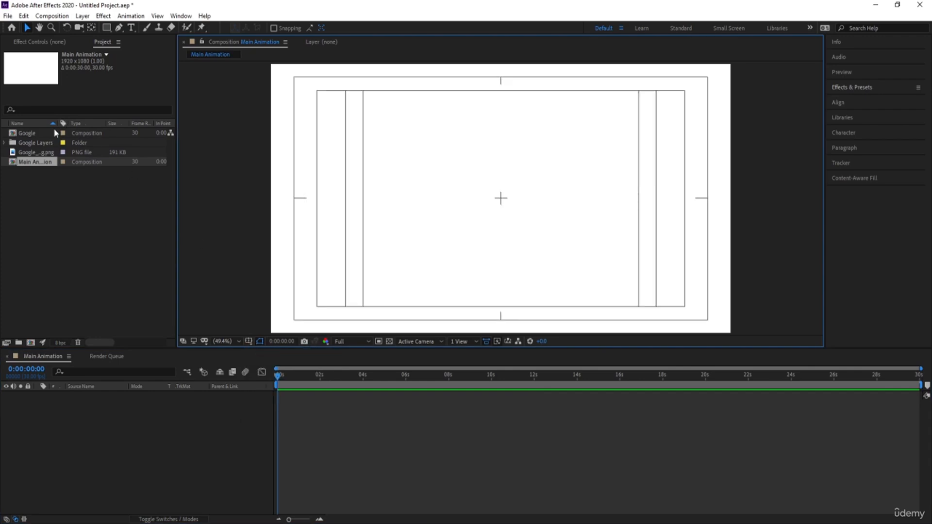
Step: Add the Google Chrome icon PNG to the Main Animation composition and scale the layer to 14%
click(28, 134)
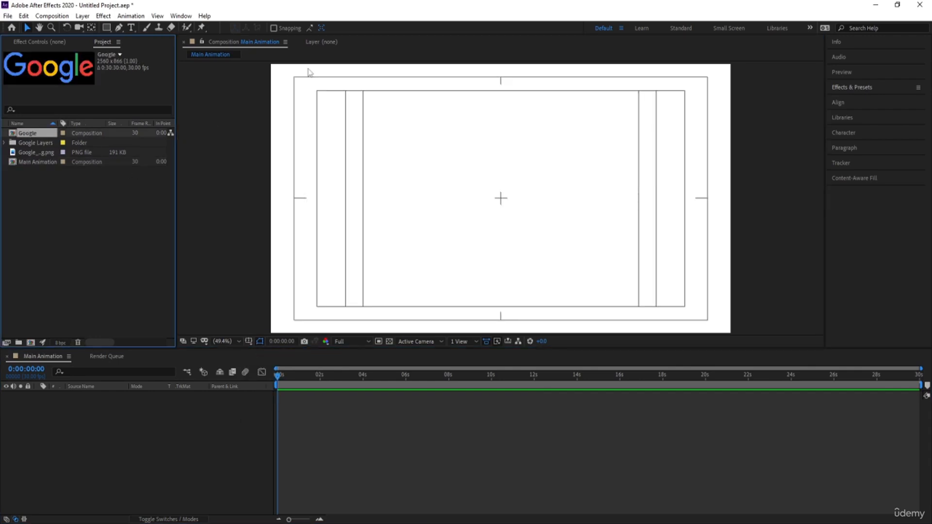
click(35, 152)
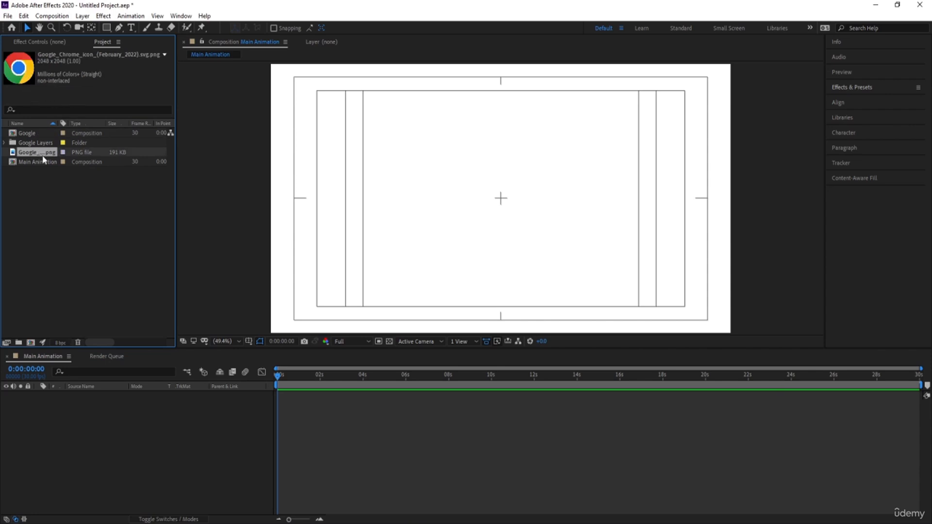
drag(57, 174, 156, 425)
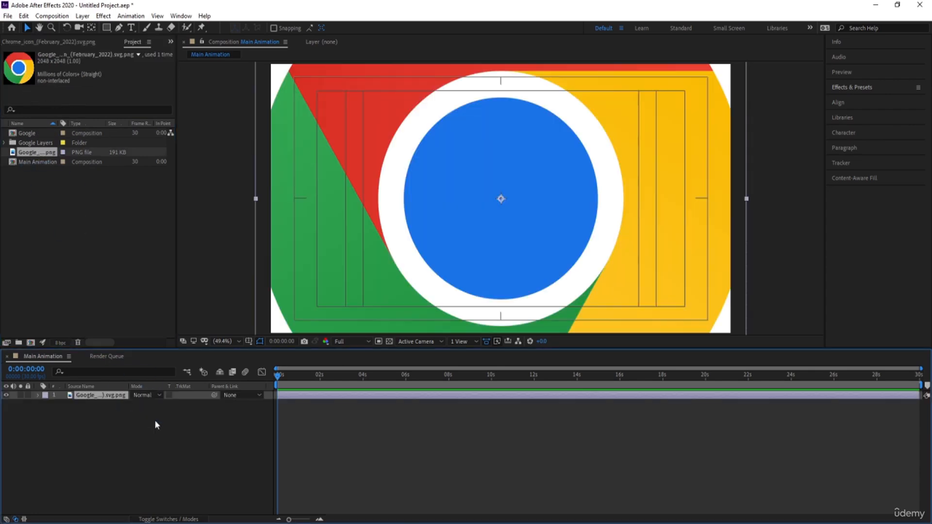
key(s)
drag(144, 404, 106, 405)
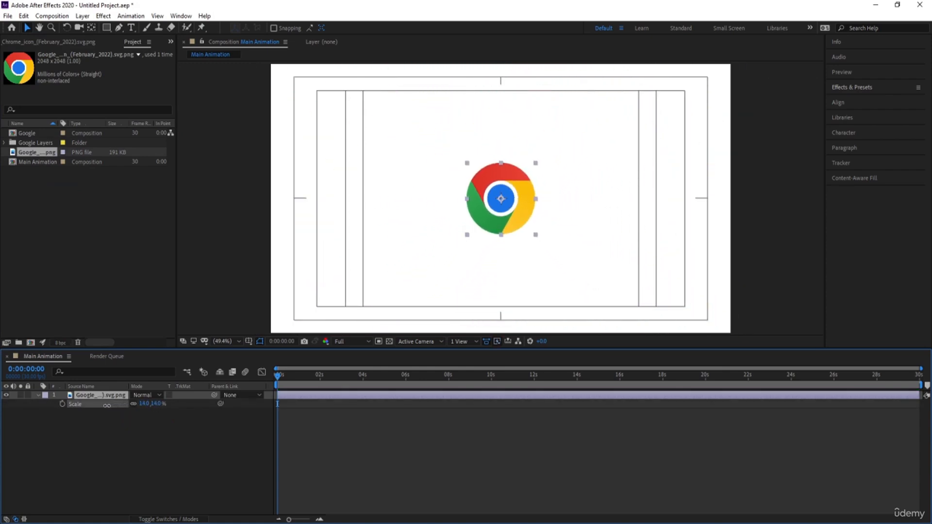
click(112, 441)
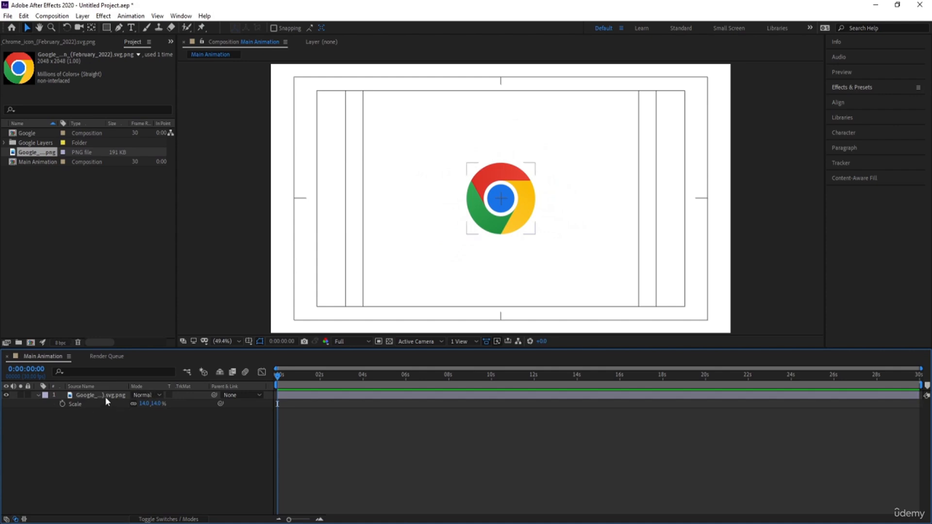
Step: Try to isolate the Chrome icon's blue centre by drawing a circular mask around it on the logo layer
click(105, 397)
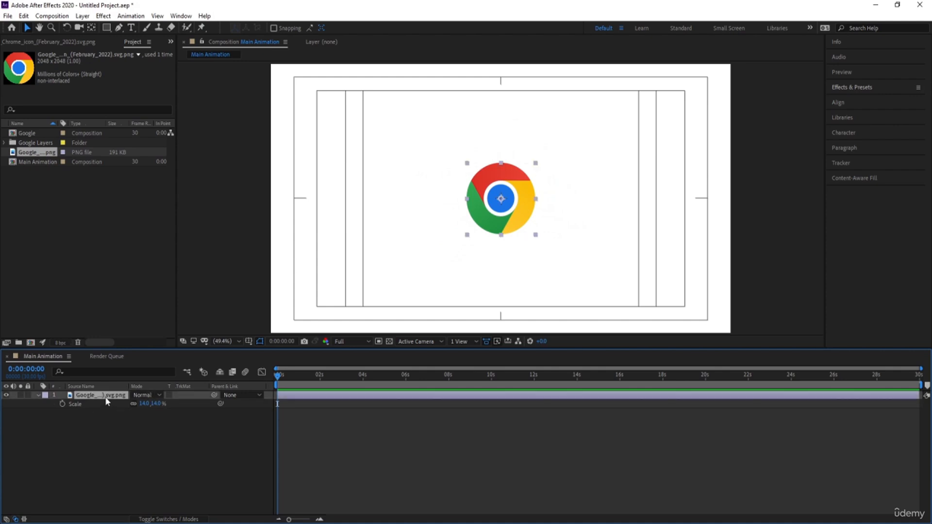
click(106, 27)
click(139, 49)
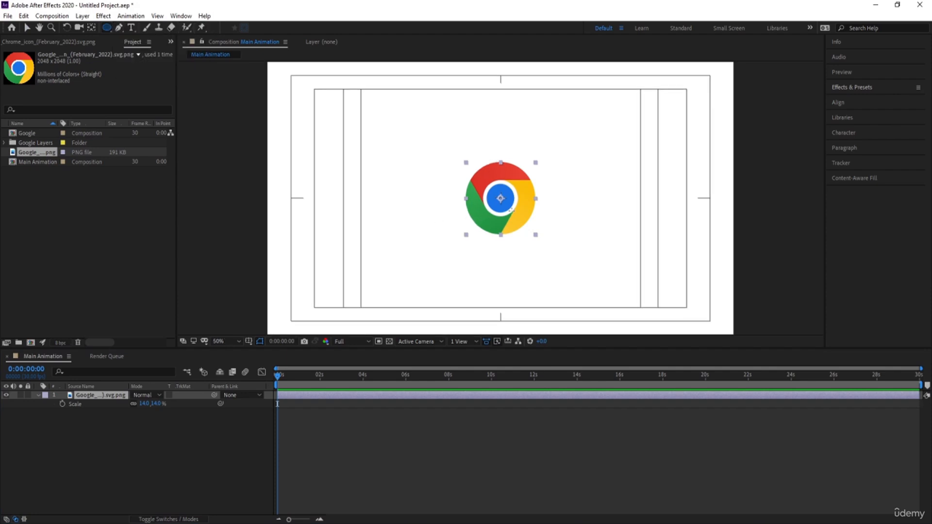
scroll(511, 210, down, 2)
scroll(513, 215, up, 4)
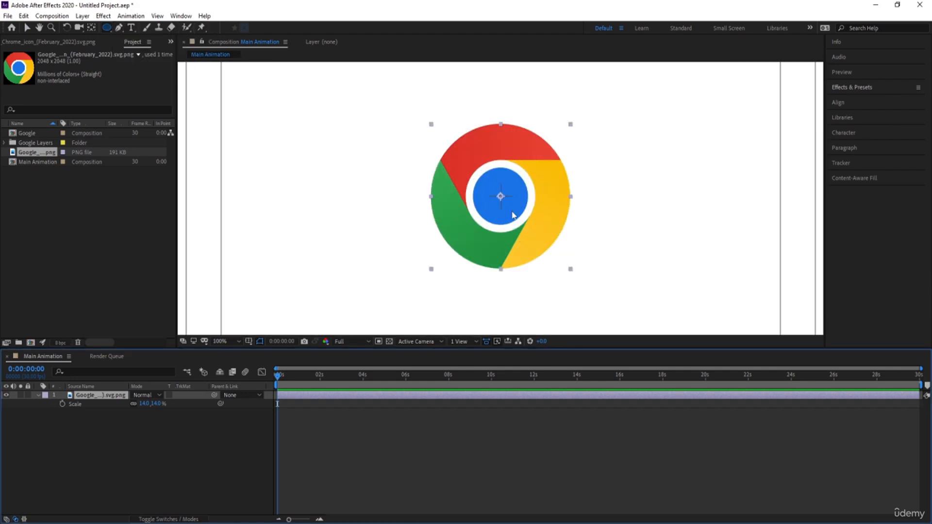
scroll(512, 215, up, 1)
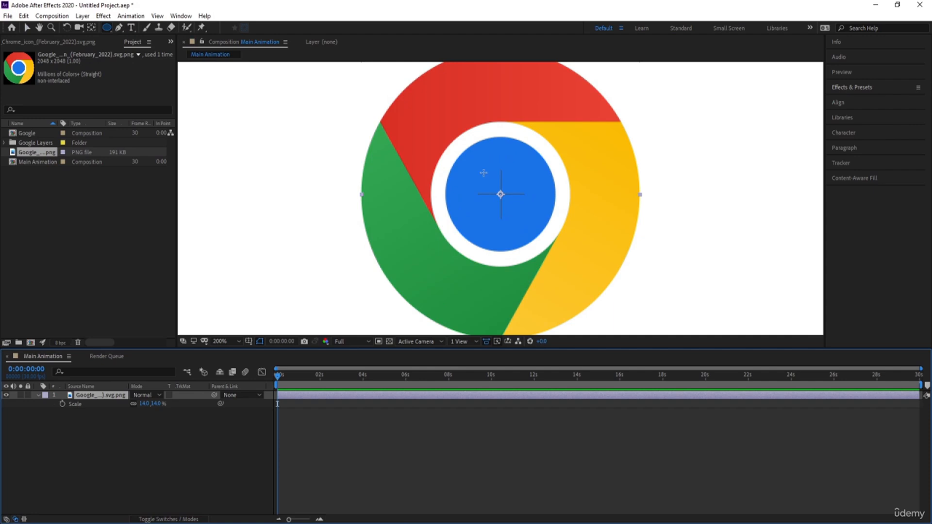
drag(461, 141, 523, 222)
key(v)
click(96, 467)
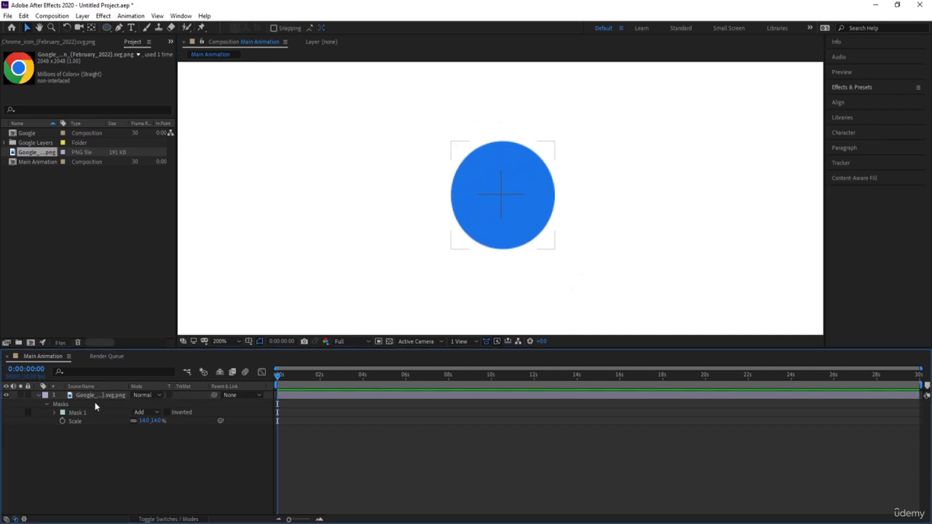
Step: Duplicate the masked logo layer and invert the mask on the lower copy
click(86, 389)
click(91, 396)
key(ctrl+d)
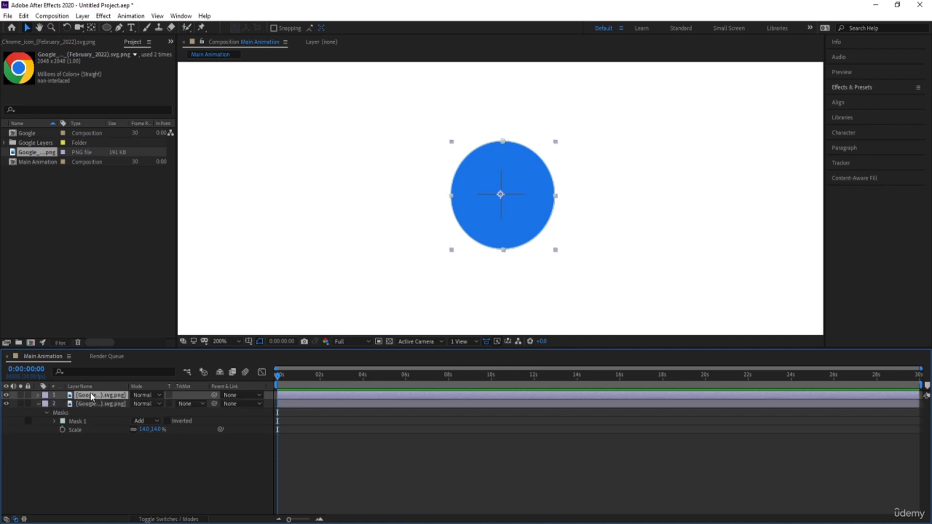
click(85, 405)
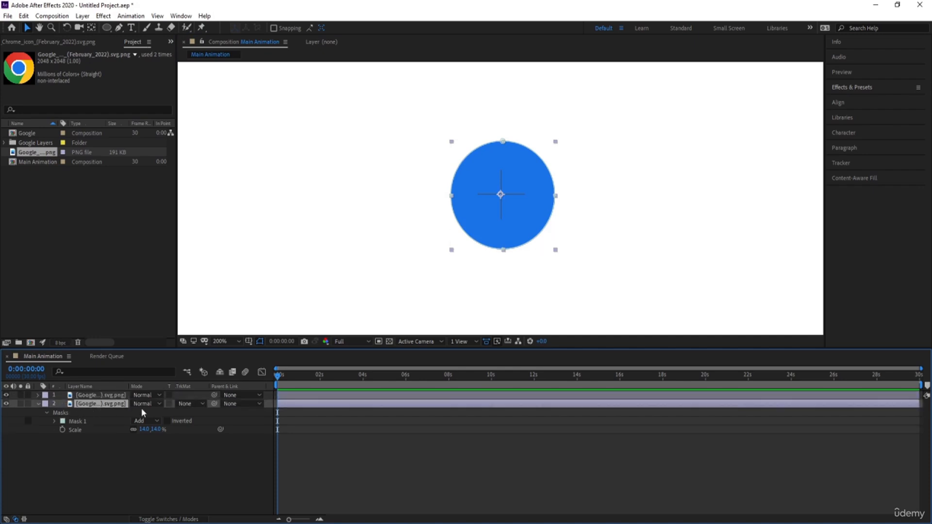
click(167, 421)
click(166, 462)
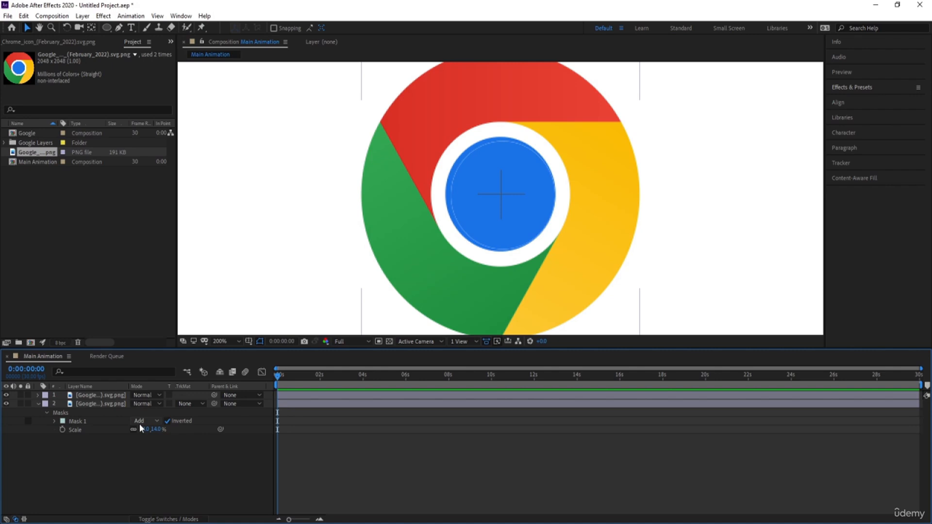
Step: Delete the duplicate logo layer and remove the inverted mask from the remaining one
click(106, 396)
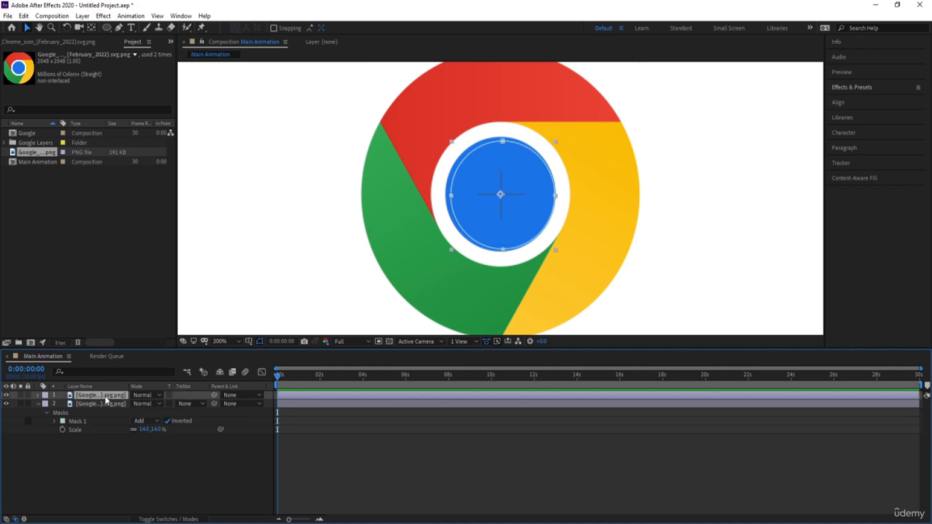
key(Delete)
click(106, 397)
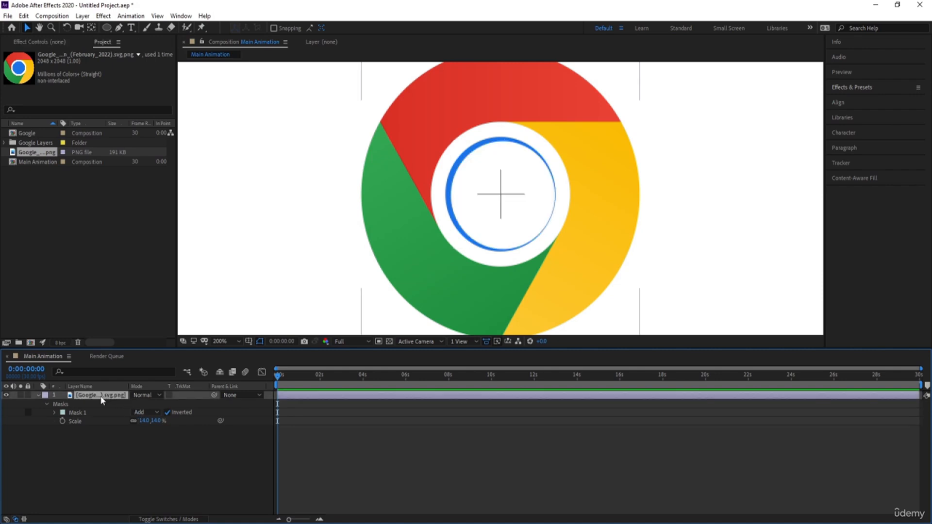
click(68, 413)
key(Delete)
click(90, 423)
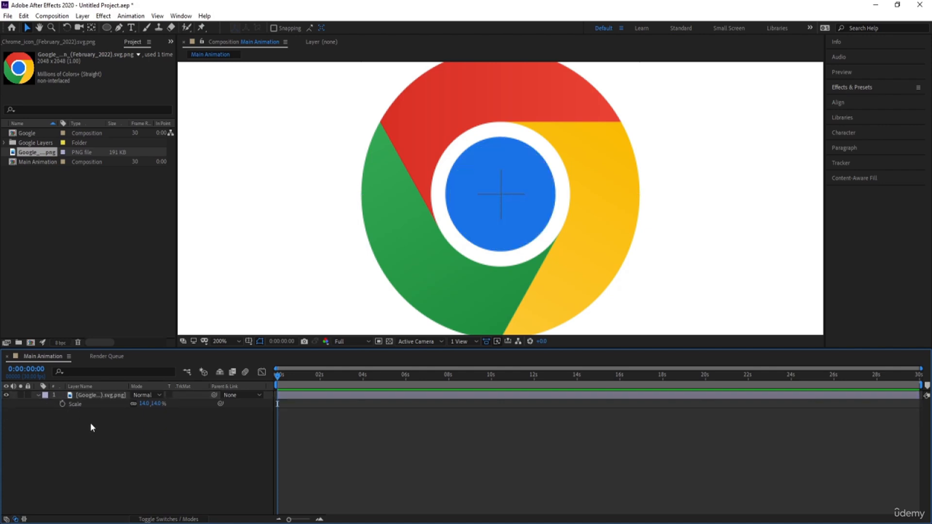
Step: Draw a white circle as a new shape layer over the Chrome icon's blue centre
click(105, 26)
click(106, 27)
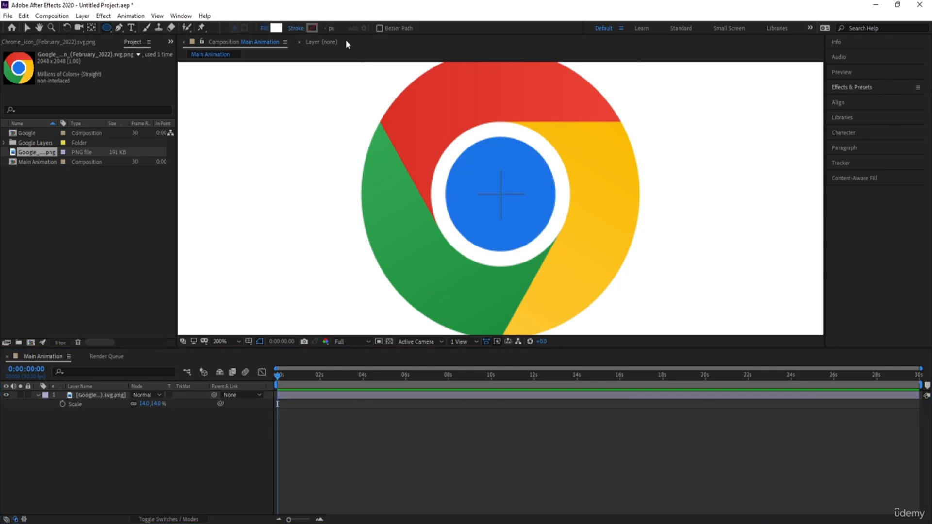
drag(467, 141, 537, 215)
click(86, 480)
click(93, 396)
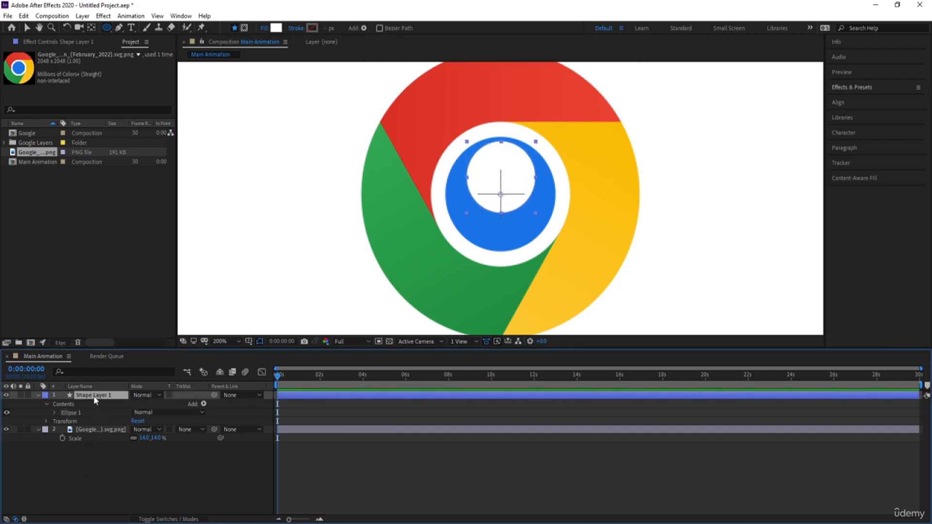
Step: Centre the circle's anchor point and align the shape horizontally and vertically to the composition's centre
key(ctrl+alt+Home)
click(854, 102)
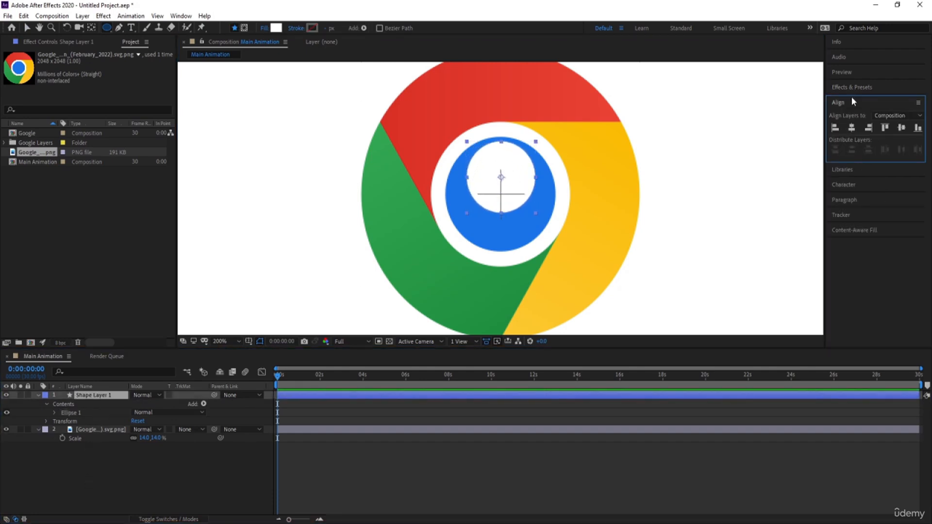
click(852, 128)
click(901, 127)
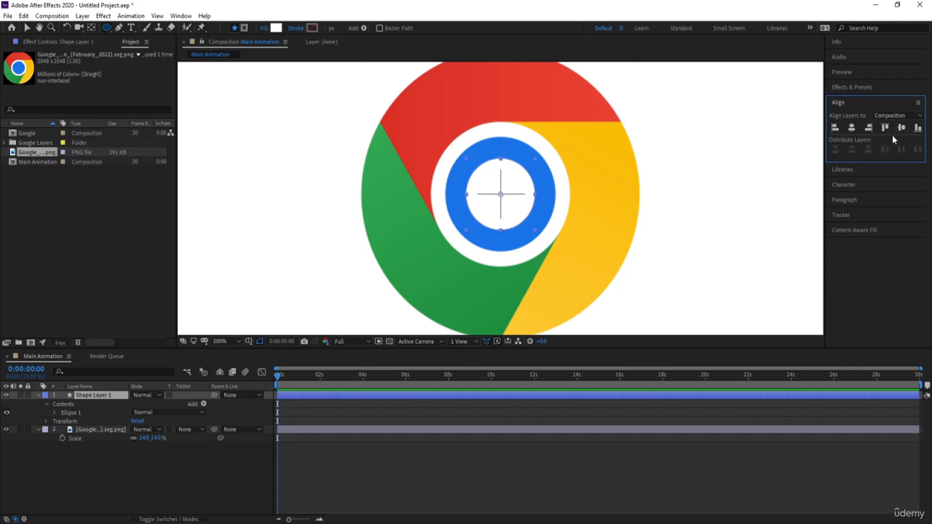
Step: Scale the circle shape layer to 162% so it covers the icon's blue centre
key(s)
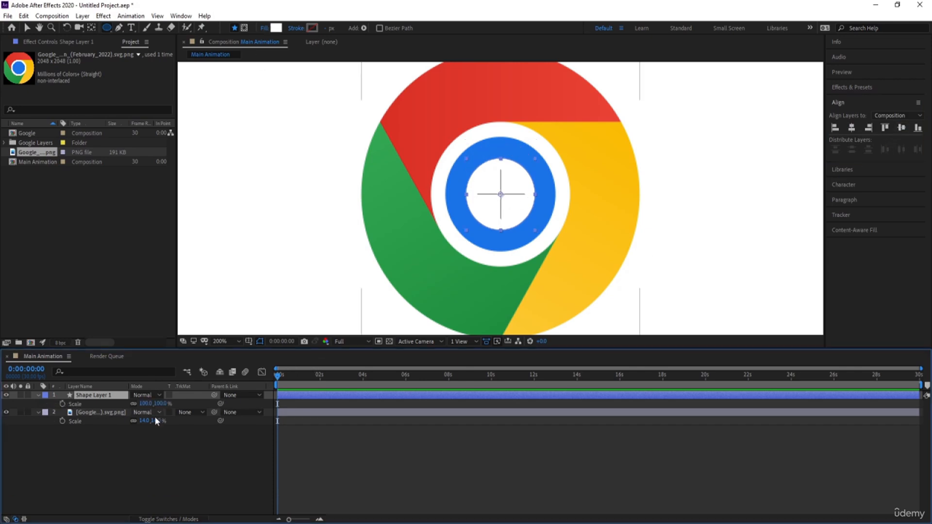
drag(146, 403, 171, 399)
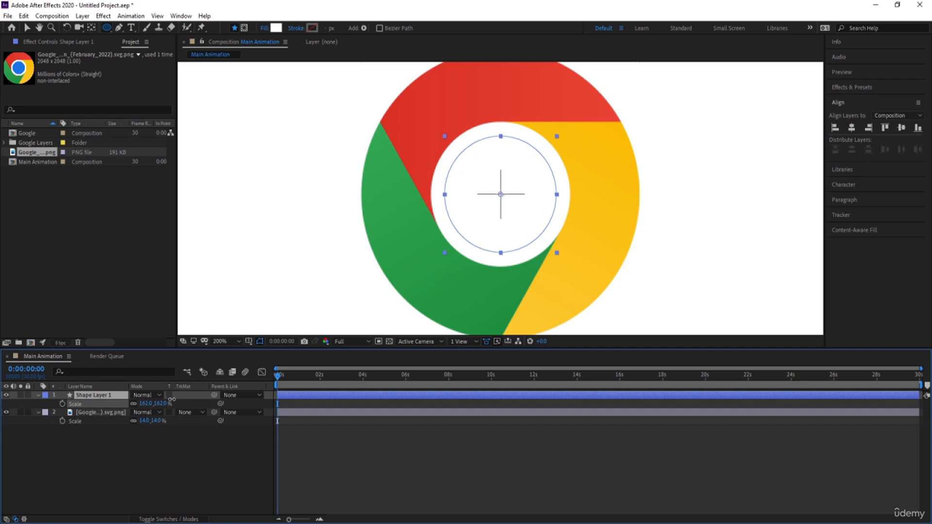
key(v)
Step: Fill the circle with the blue sampled from the Chrome icon, moving it aside for sampling and re-centring it horizontally
drag(488, 233, 549, 233)
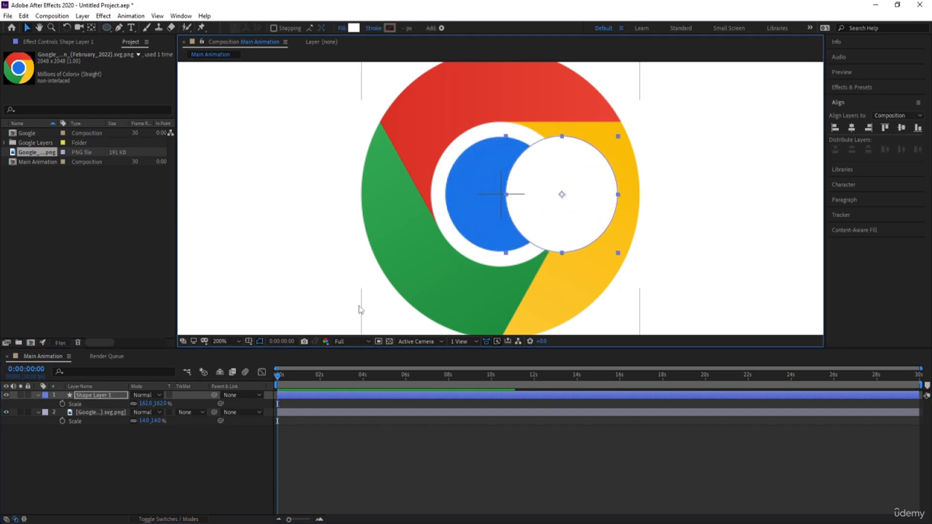
click(353, 27)
click(307, 263)
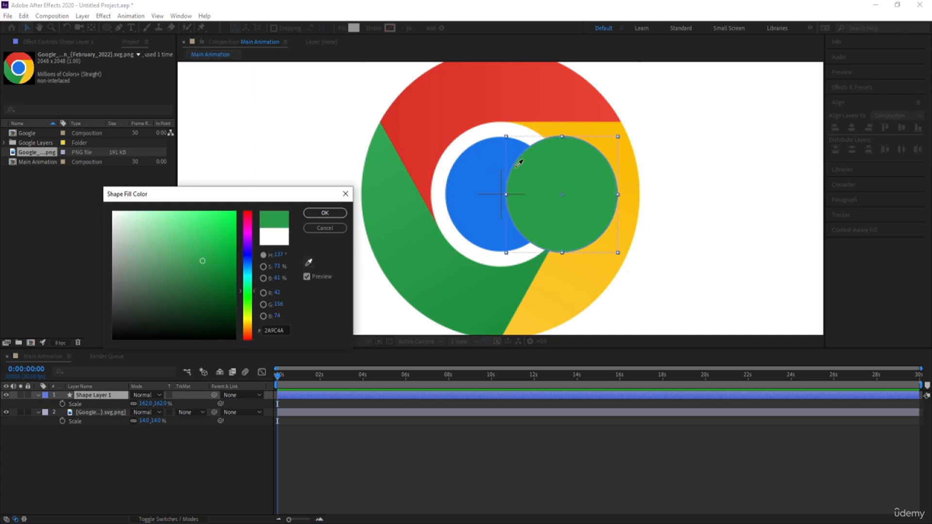
click(445, 220)
click(325, 213)
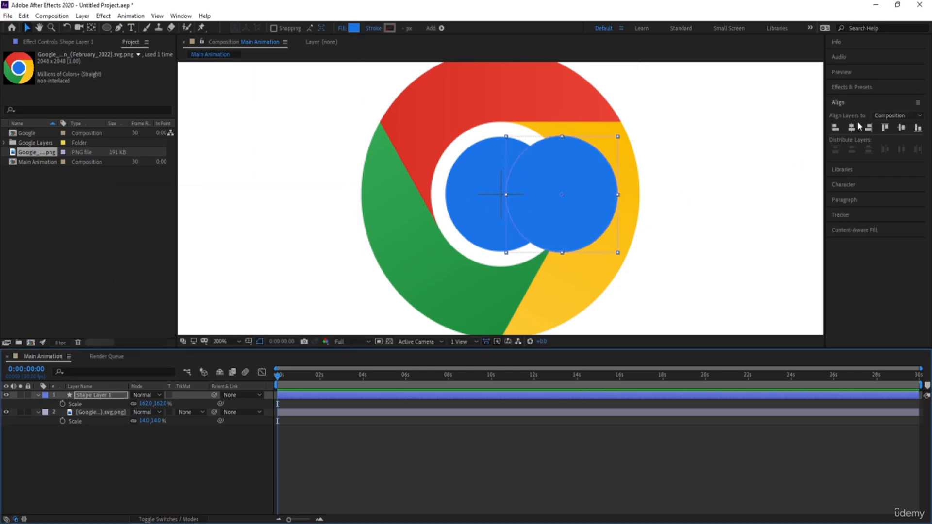
click(851, 128)
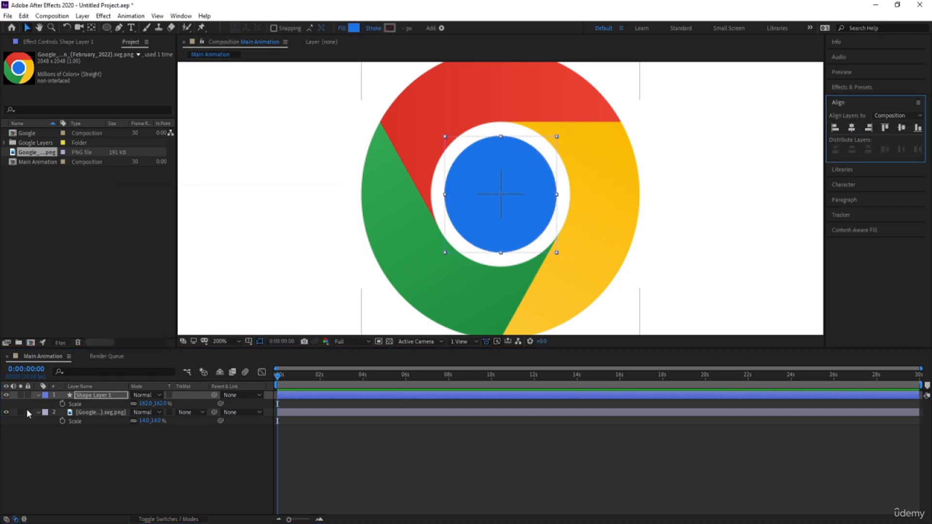
Step: Toggle the circle layer's visibility to compare it with the icon's original blue centre
click(96, 451)
click(90, 396)
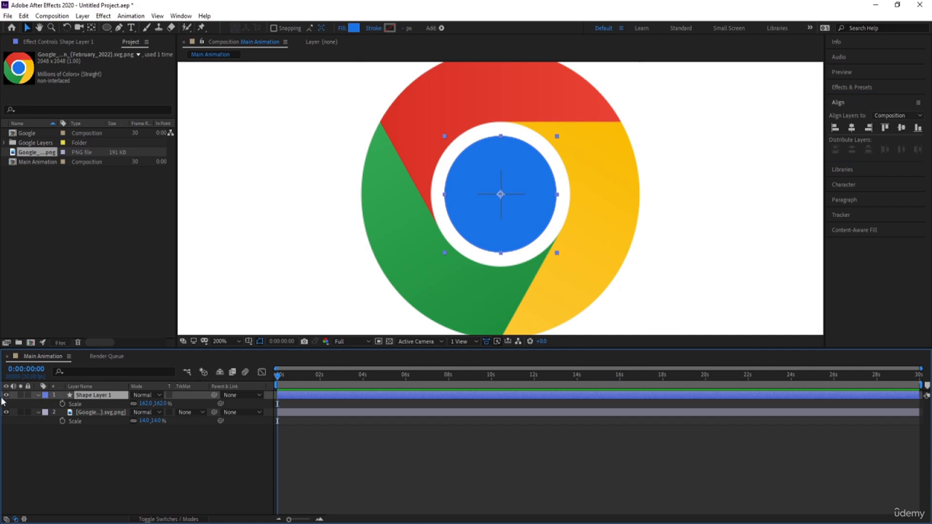
click(5, 395)
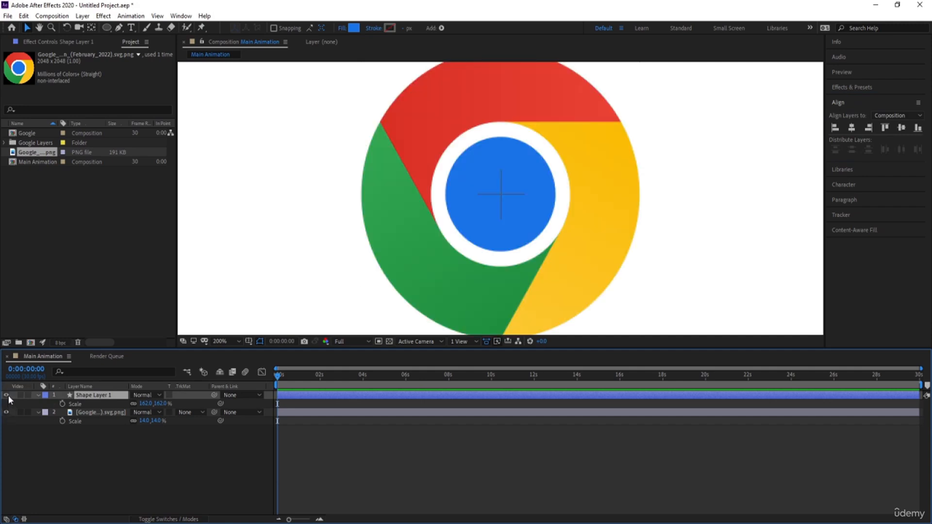
click(5, 395)
click(131, 464)
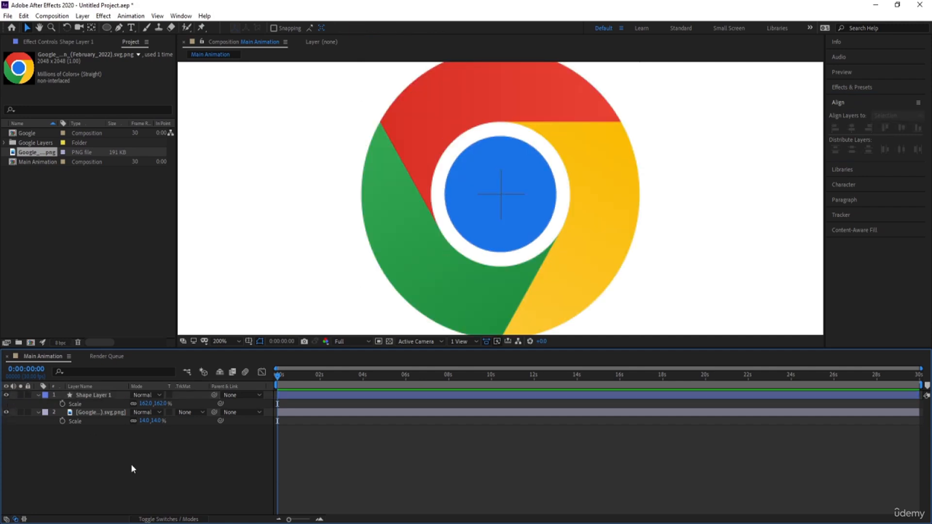
Step: Set starting Scale keyframes at 0:00:00:00 on both the circle shape layer and the Chrome icon layer
drag(131, 464, 81, 394)
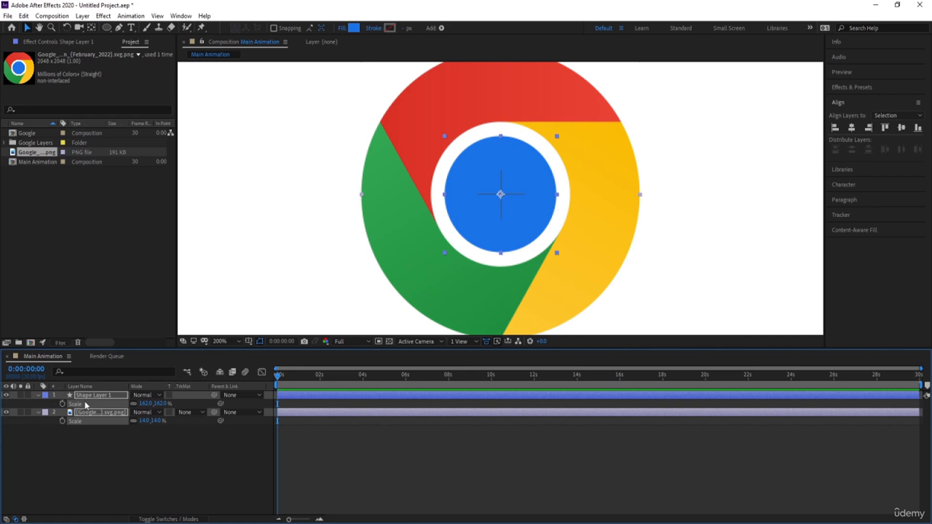
click(84, 401)
click(63, 411)
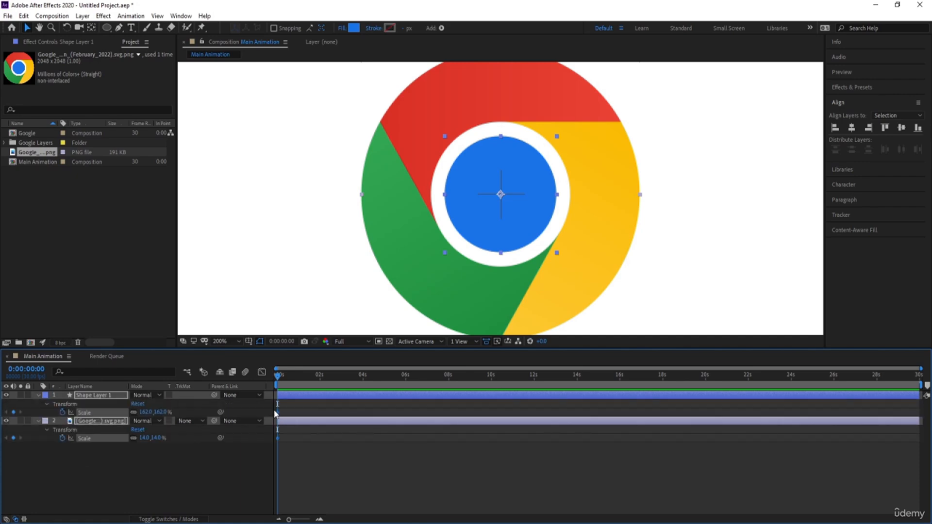
Step: Add Scale keyframes on both layers at 0:00:01:20, and set their Scale at 0:00:00:00 to 0%
key(equal)
key(equal)
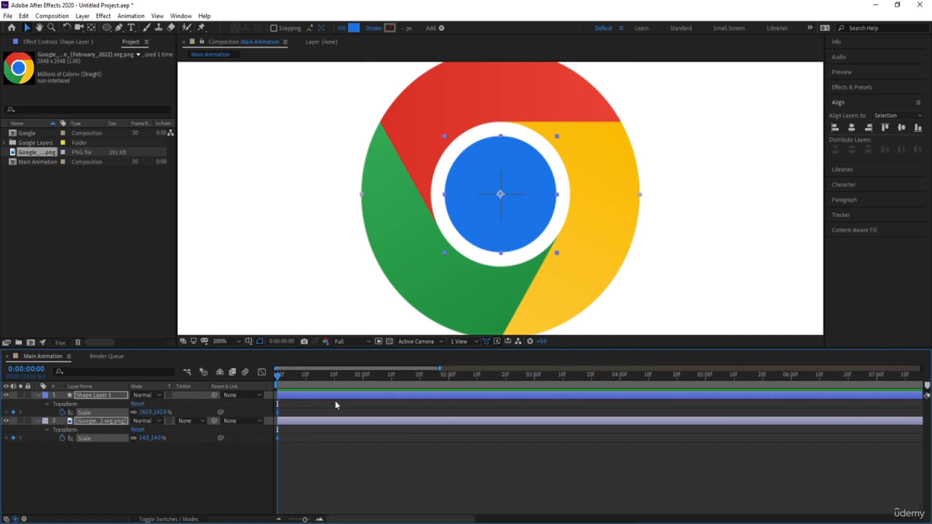
click(420, 378)
key(Home)
click(144, 412)
text(0)
key(Return)
Step: Ease both layers' Scale keyframes, shape their speed curves for a fast start and slow finish, and preview the growth
drag(505, 470, 230, 391)
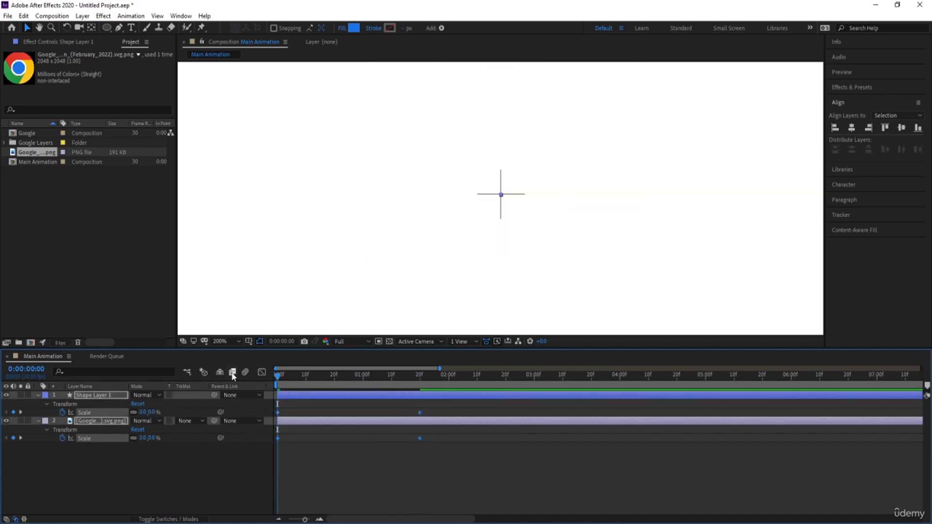
click(261, 373)
drag(447, 439, 284, 490)
key(Num_Lock)
key(minus)
click(262, 372)
key(space)
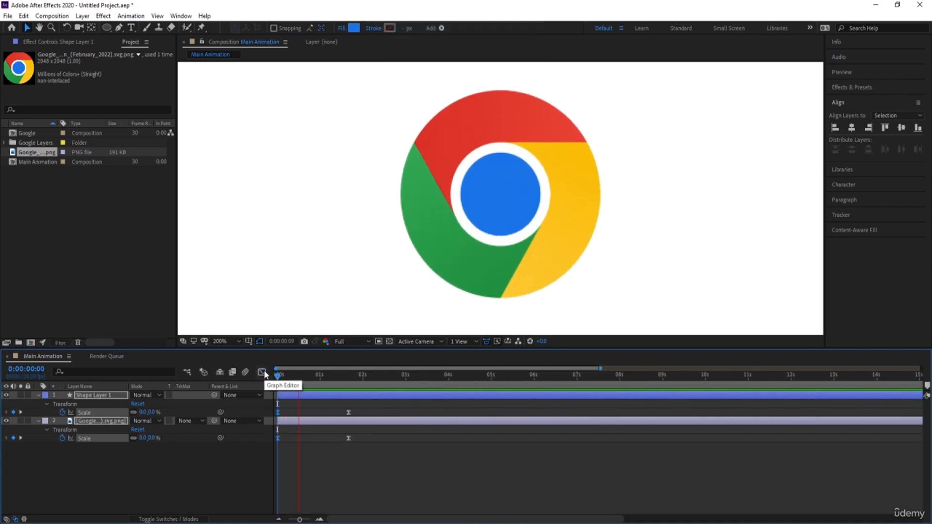
key(space)
click(95, 457)
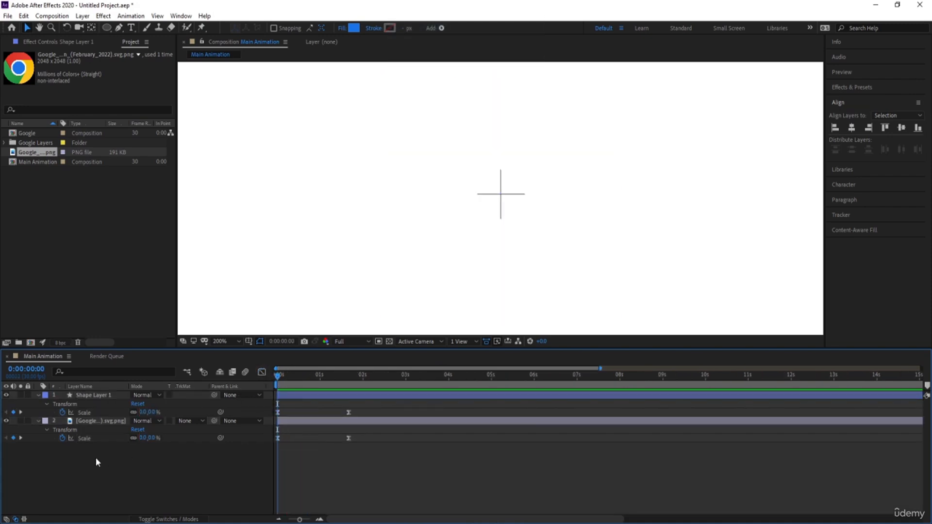
Step: Keyframe the Chrome icon layer's Rotation from -270° at 0:00:00:00 to 0° at 0:00:01:20
click(83, 421)
key(r)
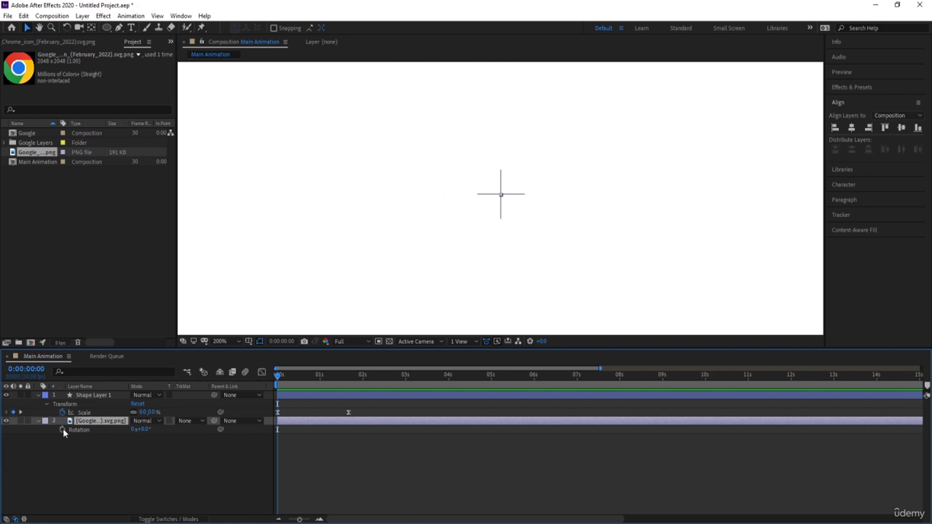
click(63, 429)
key(k)
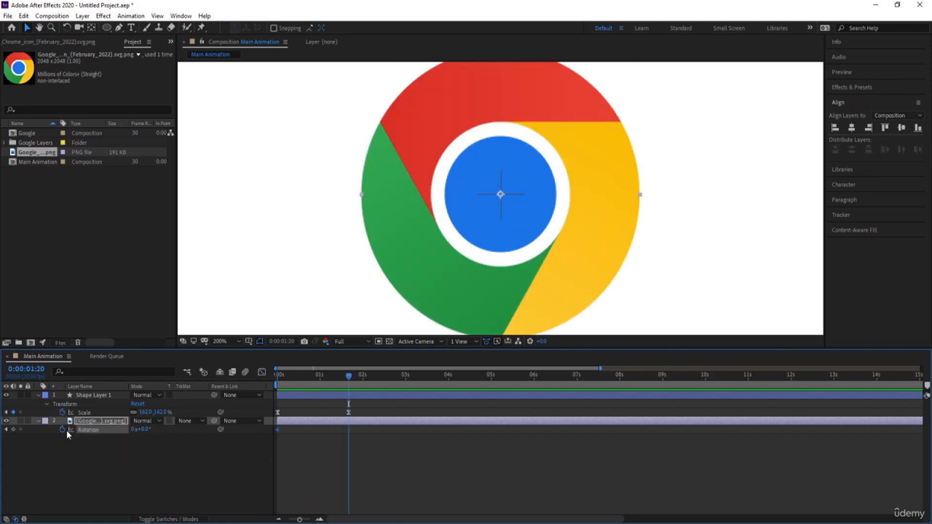
click(13, 430)
key(j)
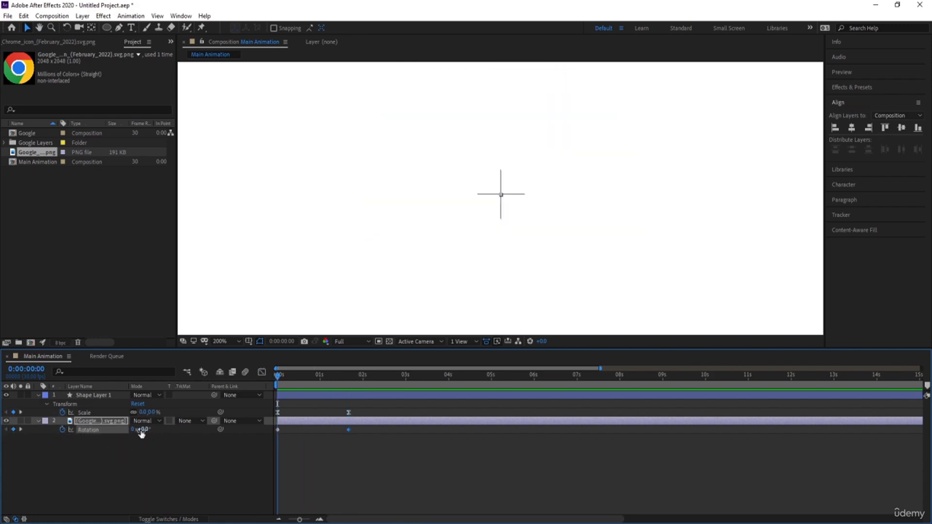
click(140, 430)
text(-270)
key(Return)
Step: Ease the icon's Rotation keyframes, shape the speed curve for a fast start and slow finish, and preview the spin
drag(361, 449, 243, 430)
click(262, 373)
drag(389, 456, 282, 494)
click(262, 372)
key(space)
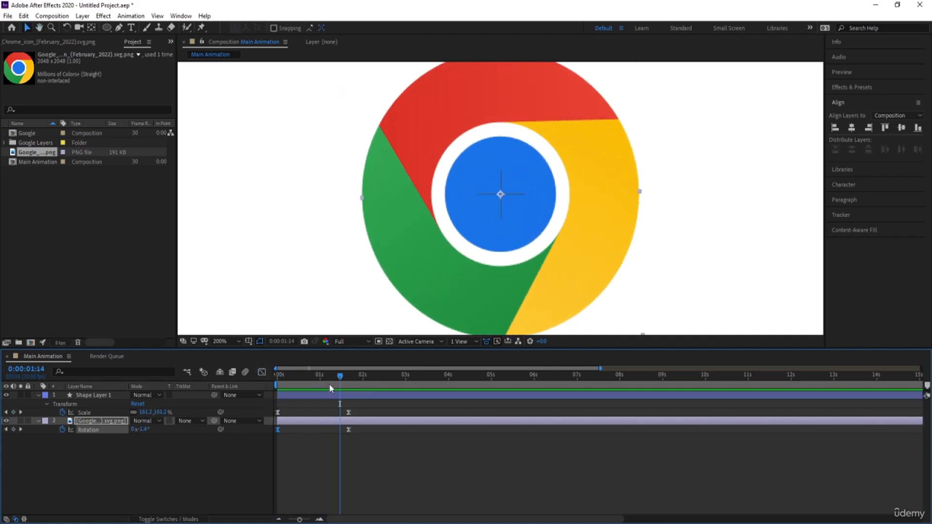
key(space)
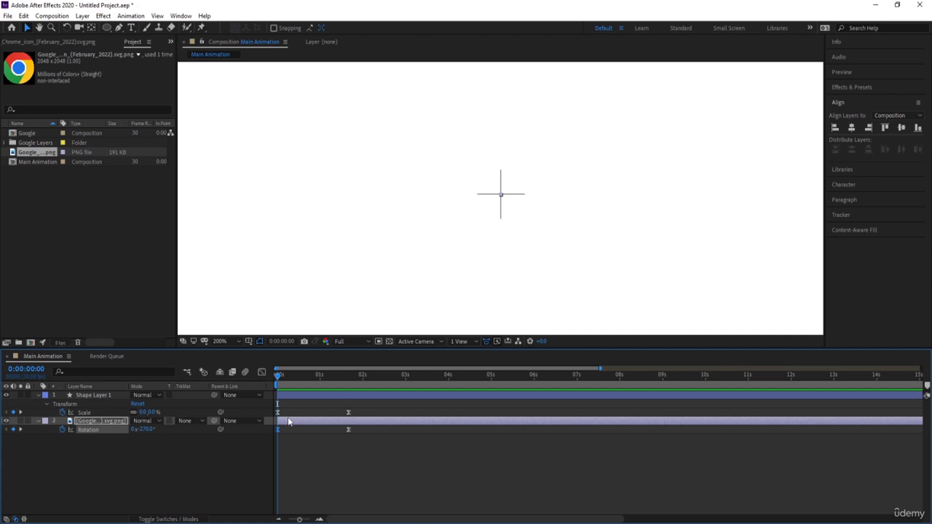
Step: Shift the Chrome icon layer to start at 0:00:00:10 and preview the animation with the whole composition fitted in view
key(equal)
click(305, 379)
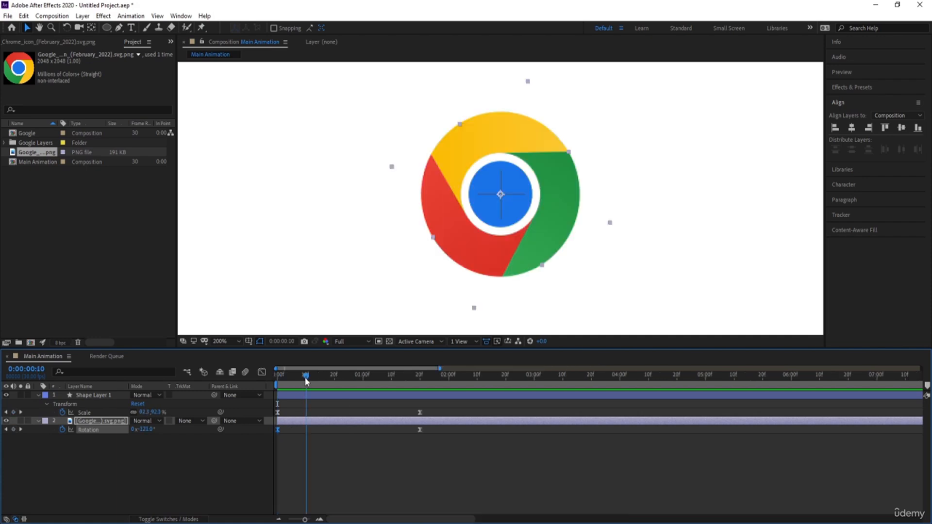
key(bracketleft)
key(space)
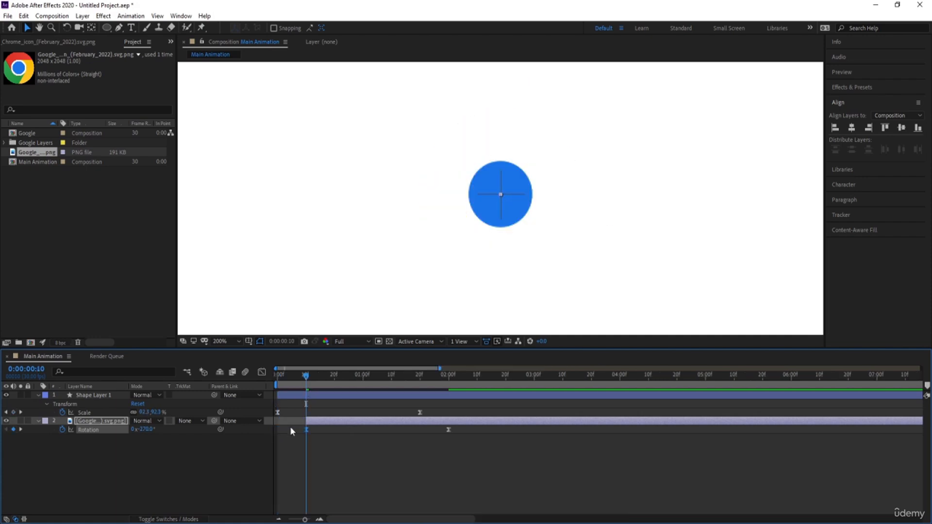
drag(290, 378, 258, 388)
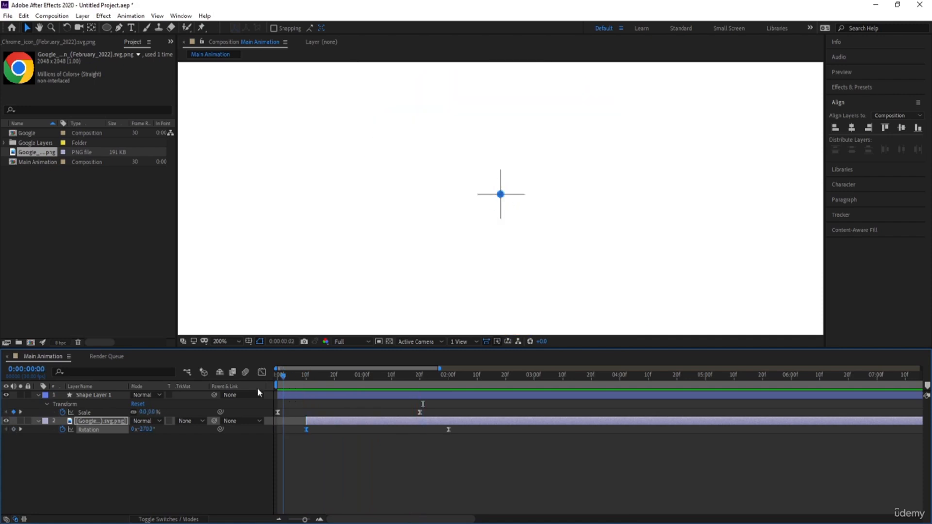
click(224, 342)
click(227, 161)
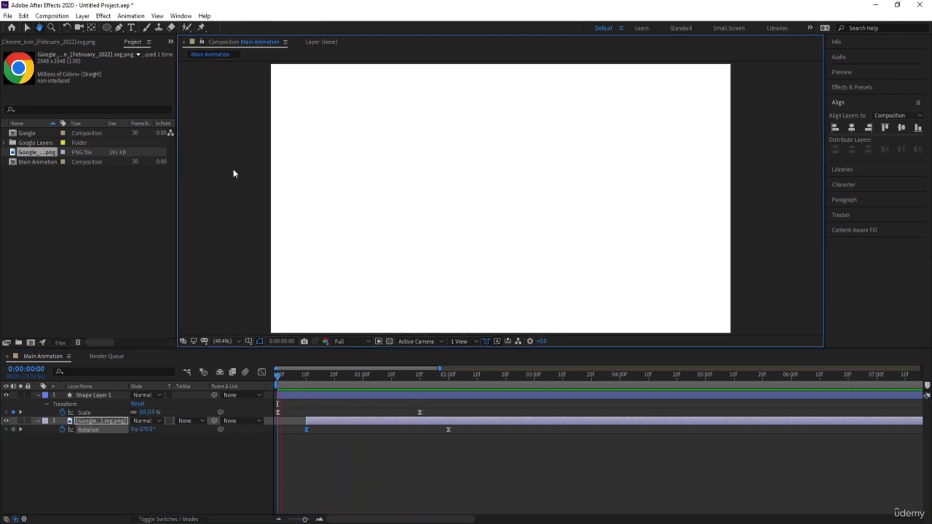
key(space)
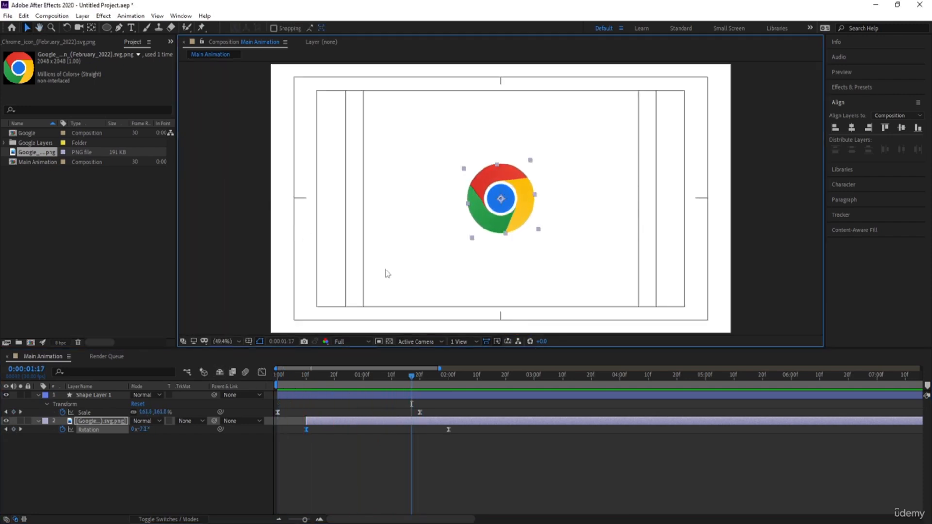
Step: Pre-compose the circle shape layer and the icon layer into a composition named Chrome, moving all attributes into it
click(480, 446)
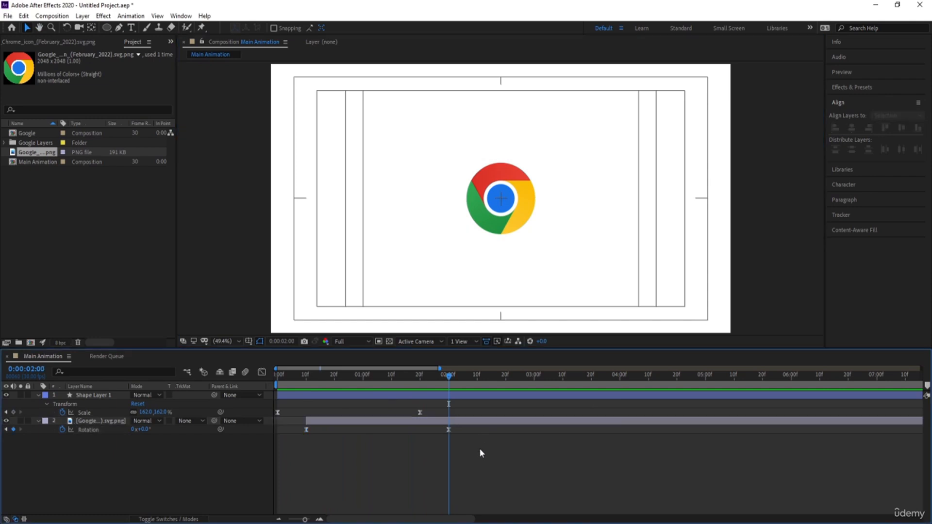
drag(80, 459, 65, 379)
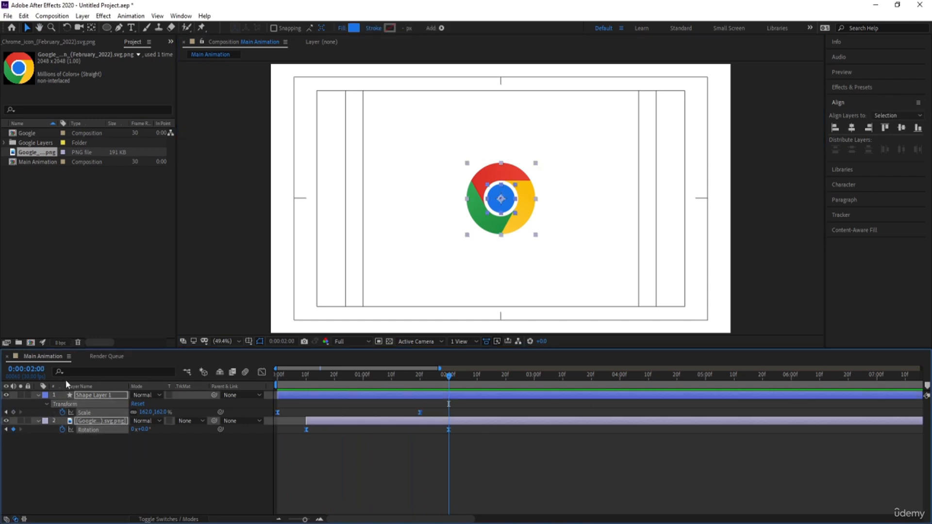
key(ctrl+shift+c)
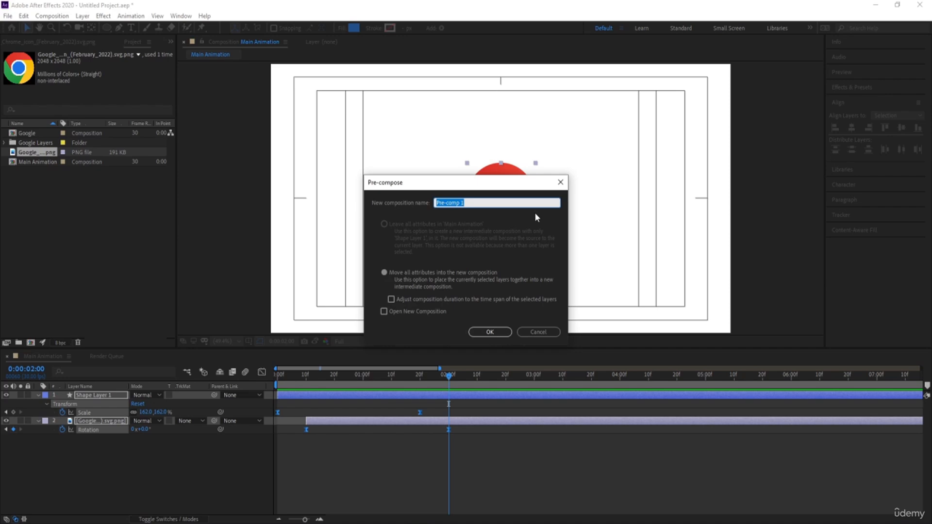
text(Chrome)
click(488, 332)
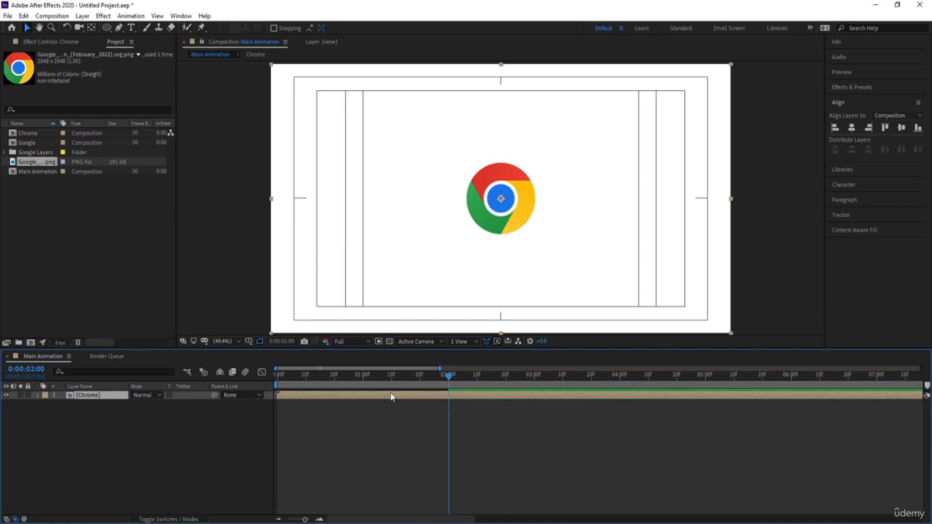
Step: Keyframe the Chrome layer's Position at 0:00:02:00 and 0:00:03:12, raise it at a keyframe midway between them, and preview the jump
key(p)
click(62, 403)
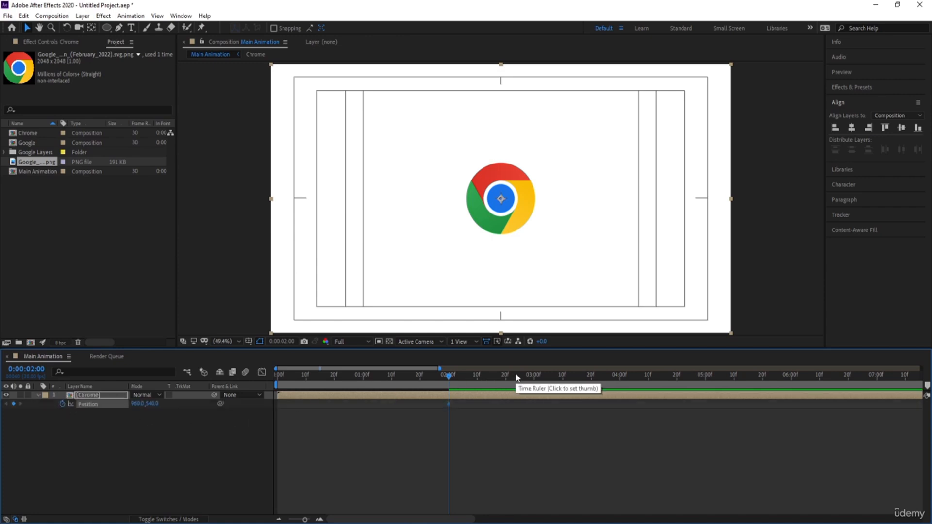
drag(517, 378, 568, 382)
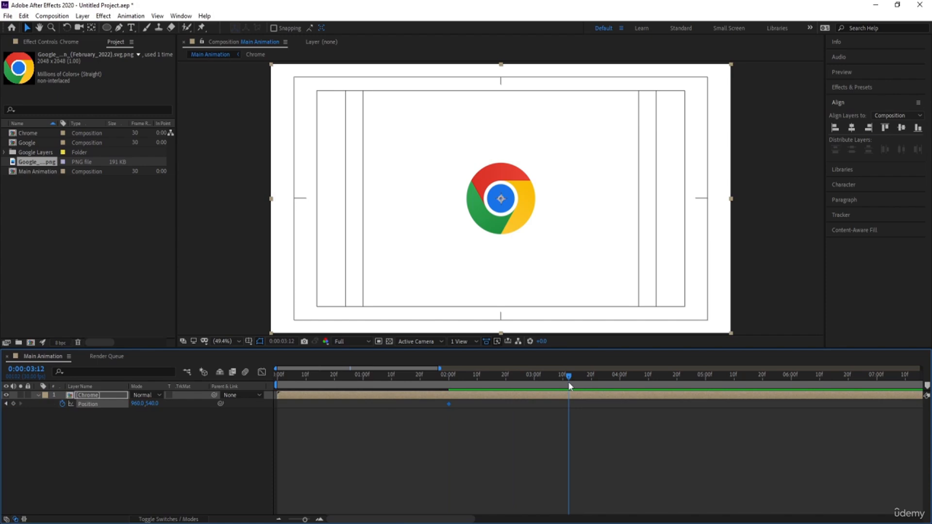
click(13, 403)
drag(515, 378, 512, 378)
drag(152, 404, 28, 384)
key(Home)
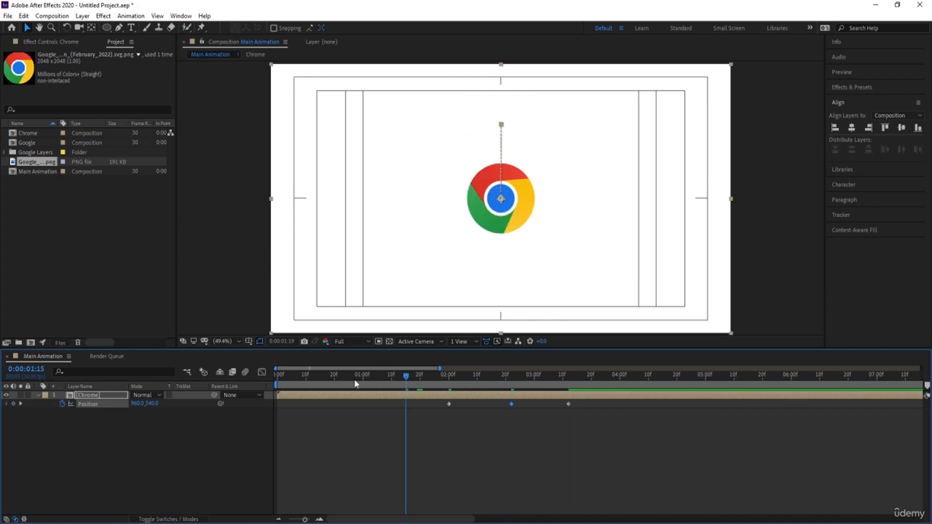
key(space)
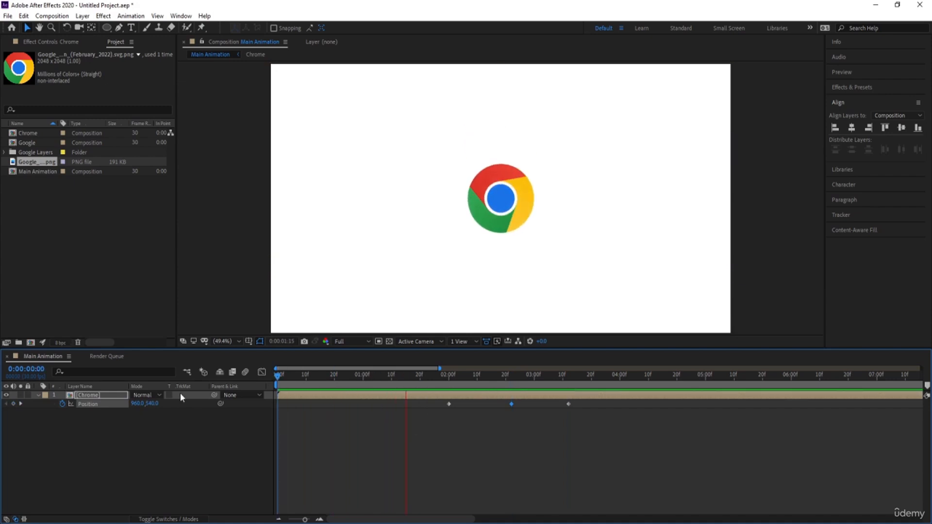
key(space)
Step: Ease the three Position keyframes and shape the speed graph to peak near the first and last ones, previewing the jump
drag(630, 443, 354, 392)
key(F9)
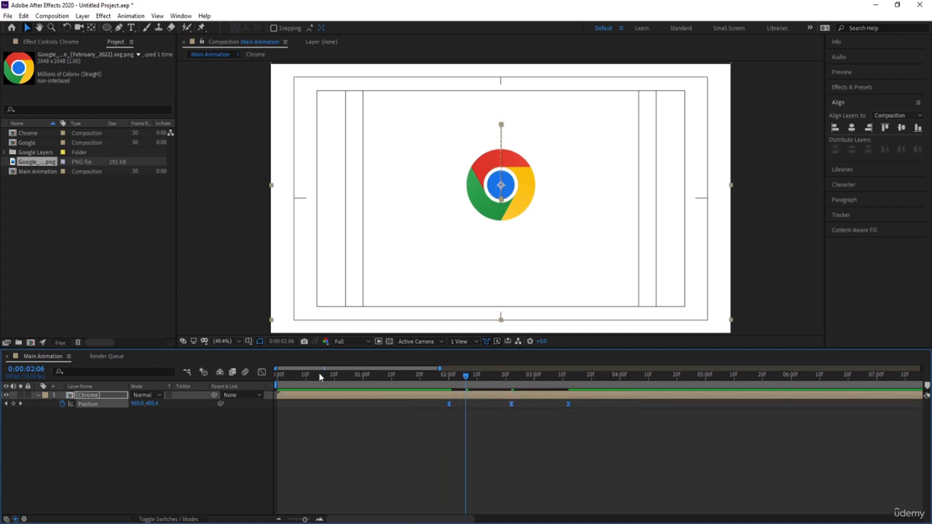
click(262, 372)
drag(496, 476, 457, 495)
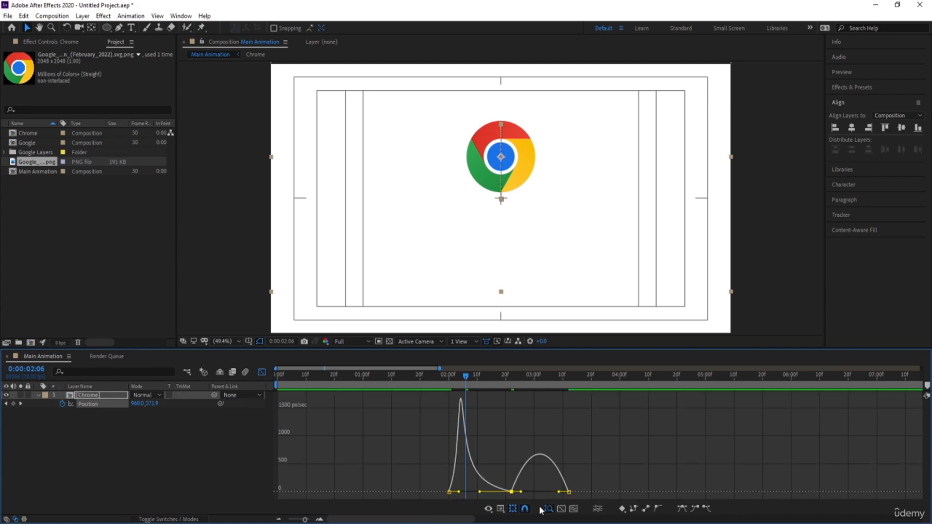
drag(521, 491, 550, 497)
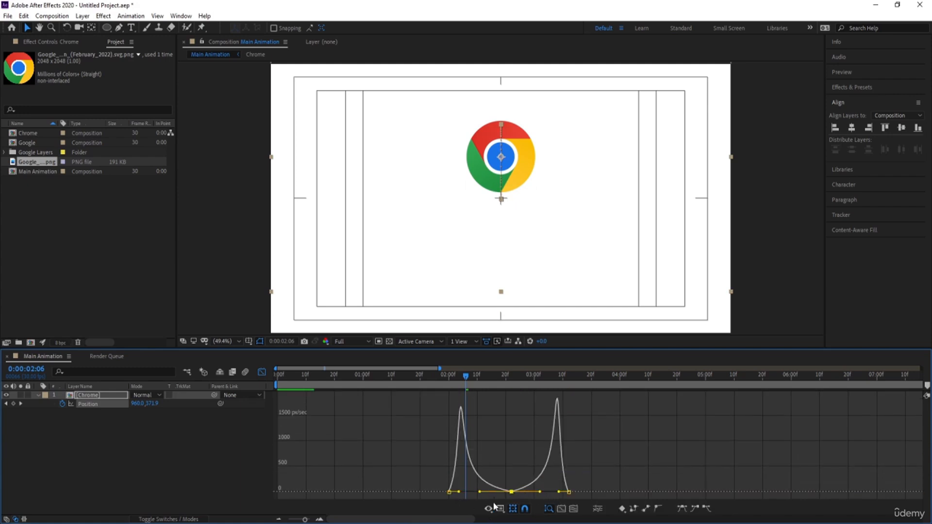
drag(438, 467, 452, 492)
drag(610, 482, 563, 492)
key(space)
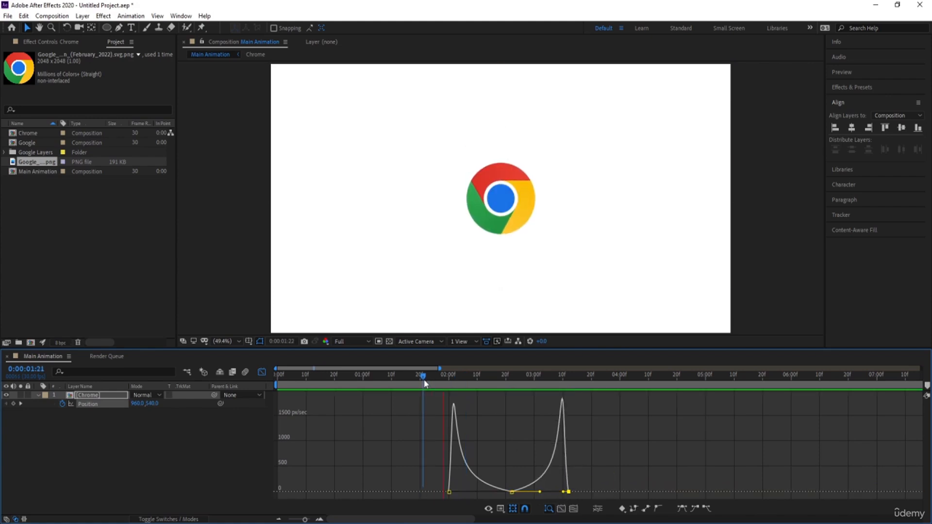
key(space)
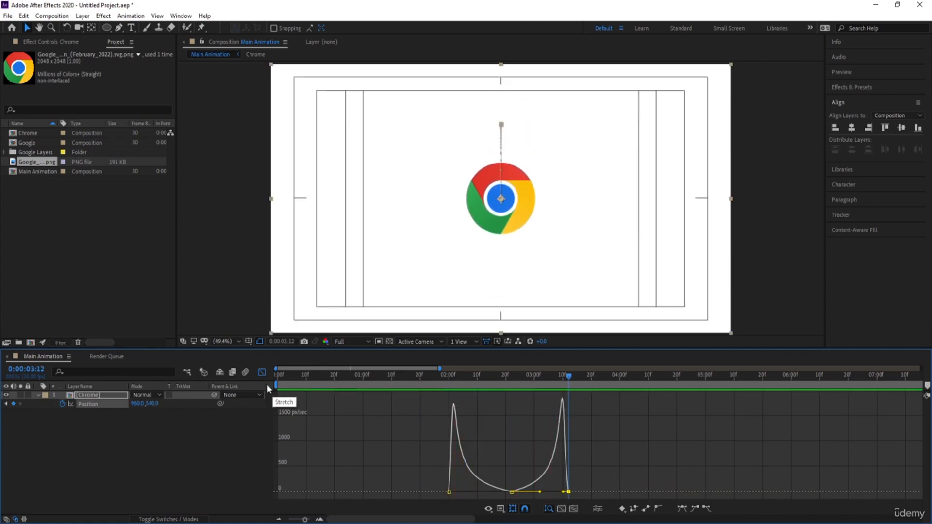
Step: Compress the three Position keyframes proportionally so the last one falls at 0:00:02:25, and preview the faster jump
click(266, 373)
drag(608, 434, 391, 343)
drag(568, 408, 520, 402)
key(Home)
key(space)
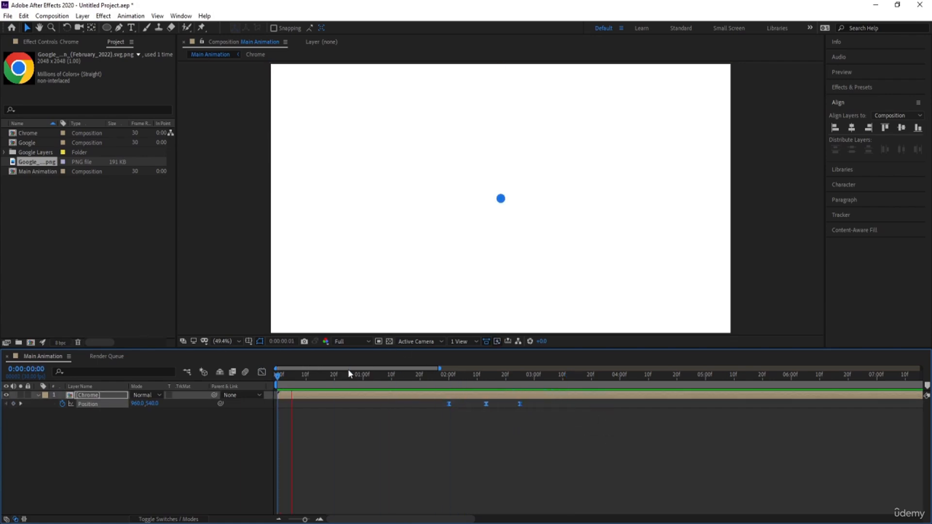
key(space)
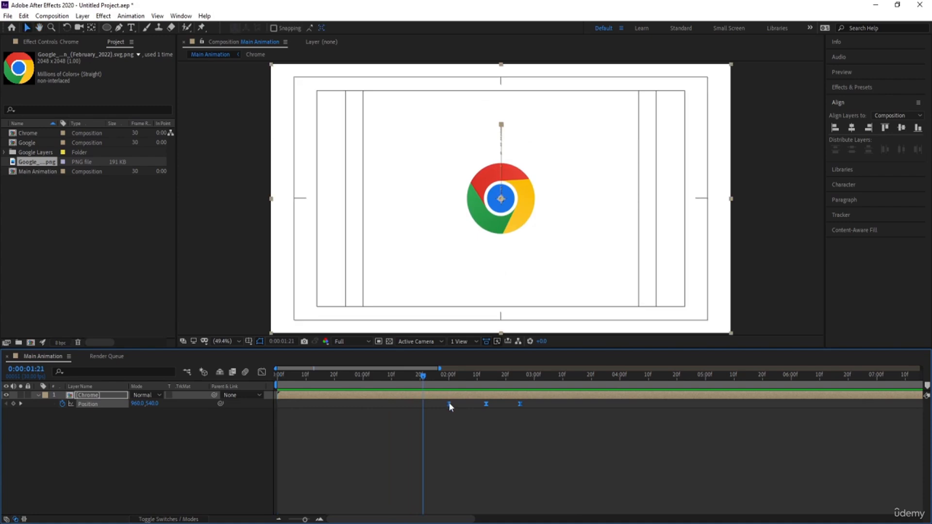
Step: Shift all three Position keyframes earlier to start at 0:00:01:25 and preview the timing
key(space)
key(space)
drag(449, 404, 436, 406)
key(space)
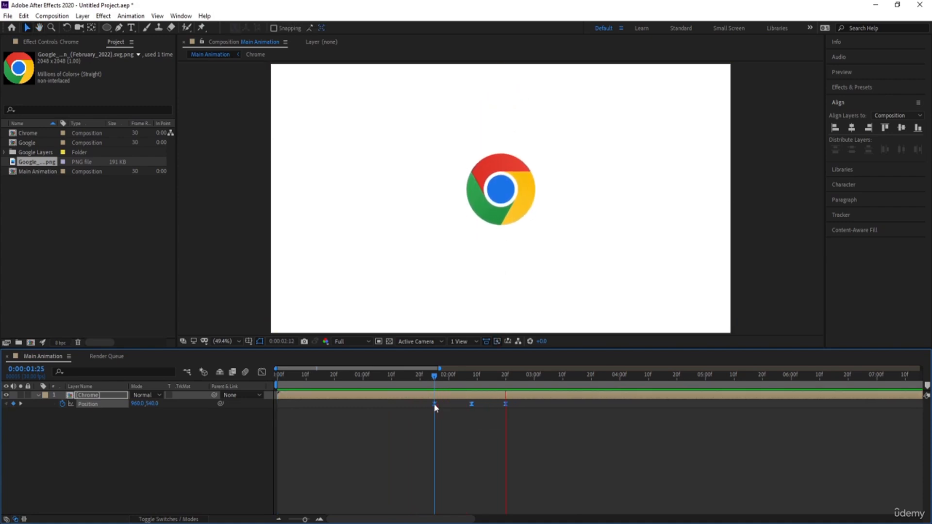
key(space)
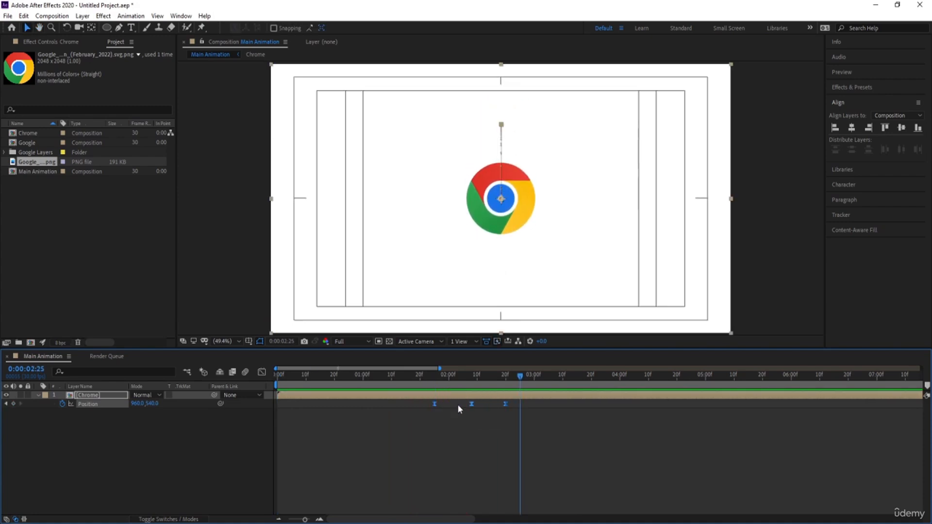
Step: Tighten the last Position keyframe's incoming speed handle so the fall peaks just before landing, and replay the jump
click(261, 371)
scroll(465, 429, up, 3)
drag(481, 448, 461, 492)
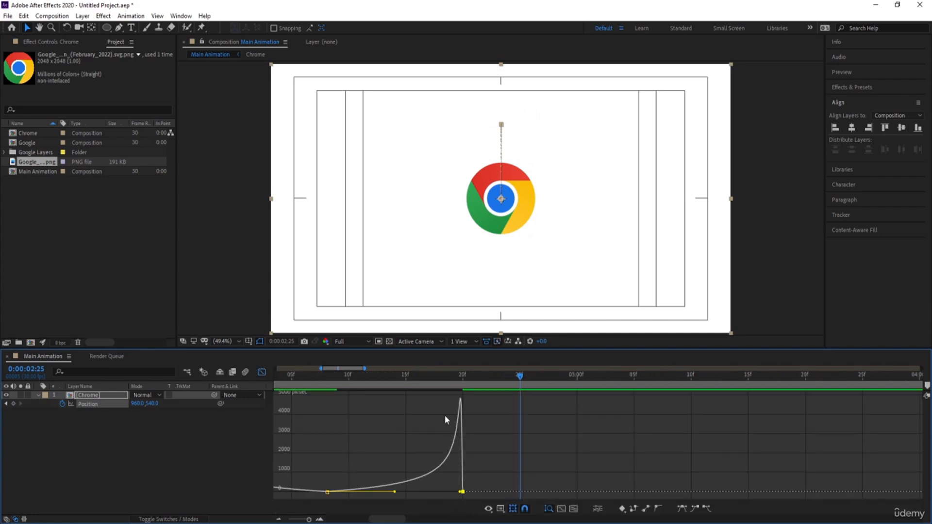
drag(418, 382, 308, 383)
key(space)
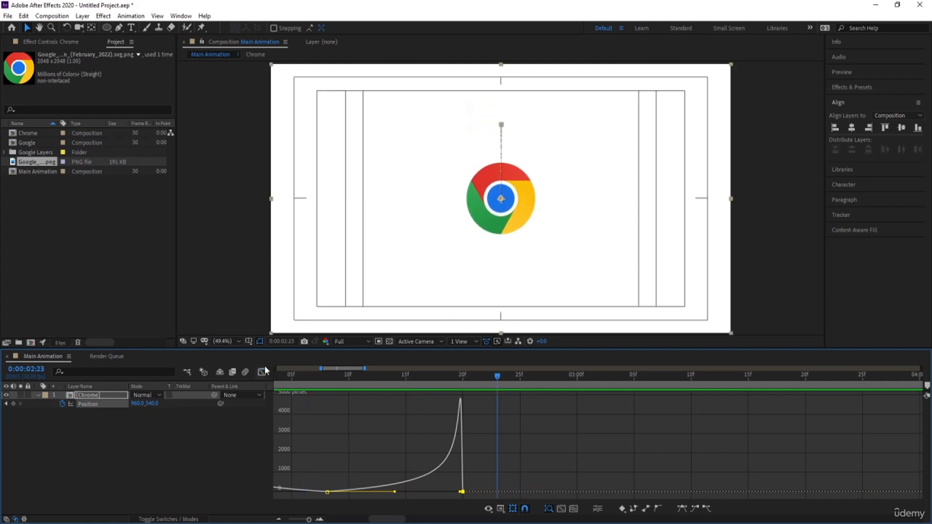
click(262, 372)
key(minus)
key(minus)
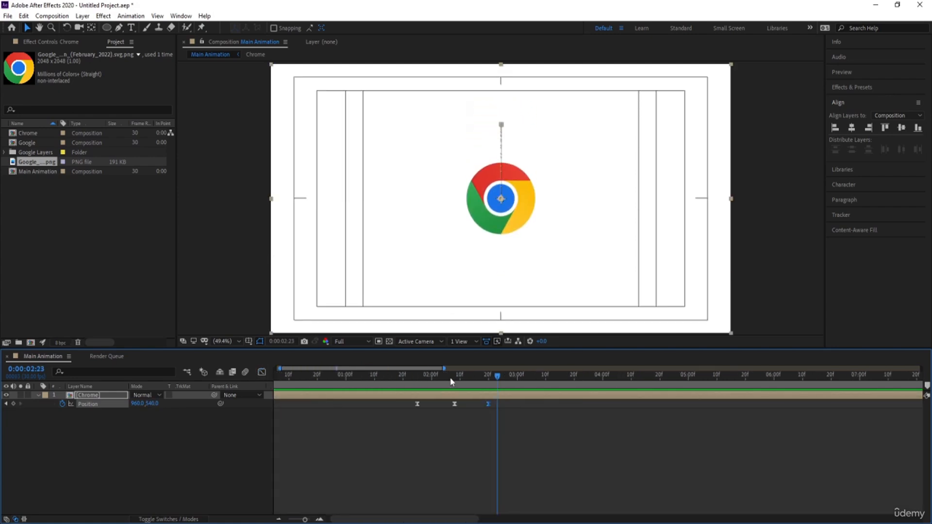
drag(450, 379, 405, 380)
key(space)
click(418, 379)
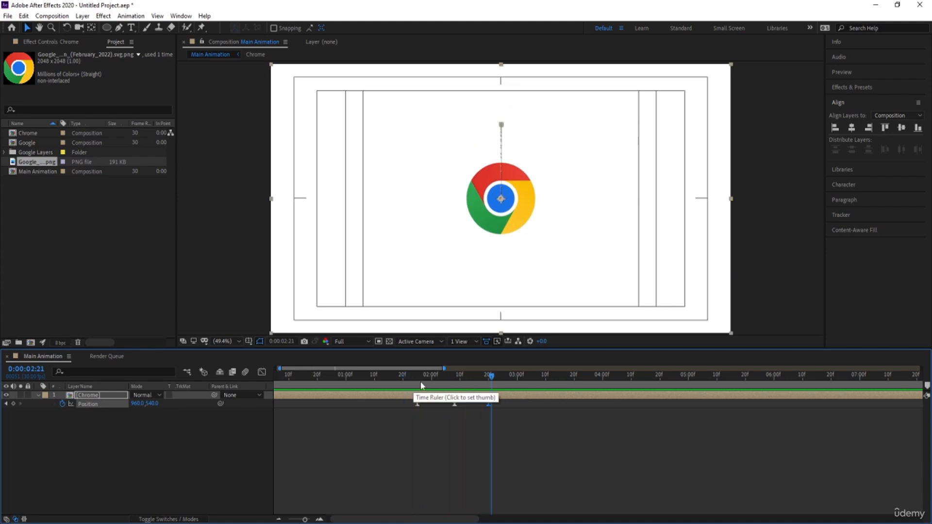
Step: Keyframe the Chrome layer's Rotation from 0° at 0:00:01:25 to one full turn at 0:00:02:20, and preview the spinning jump
key(r)
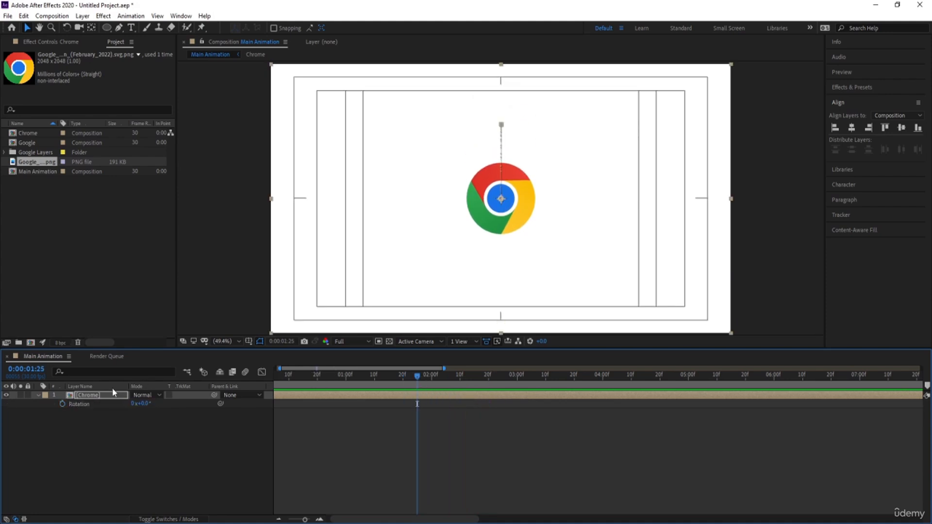
click(60, 403)
key(shift+p)
key(k)
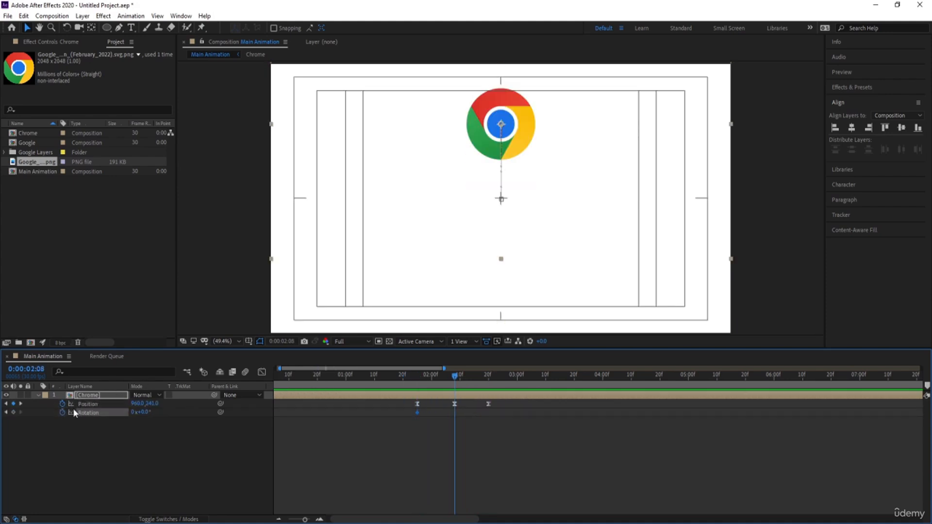
key(k)
click(136, 413)
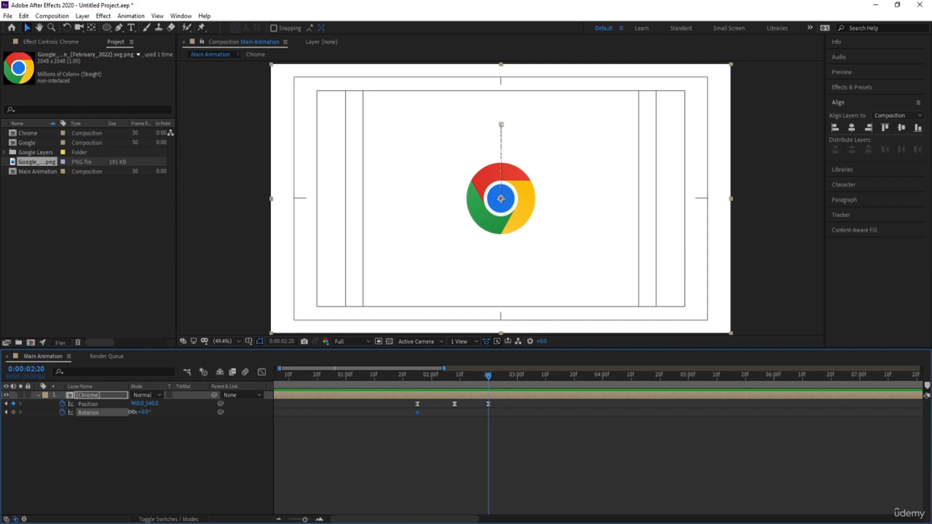
text(1)
click(395, 383)
key(space)
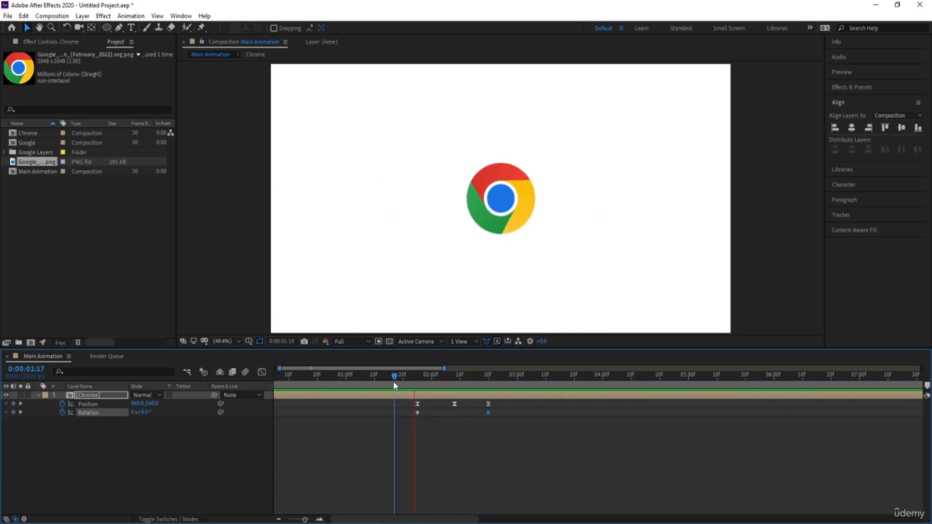
key(space)
drag(409, 382, 287, 389)
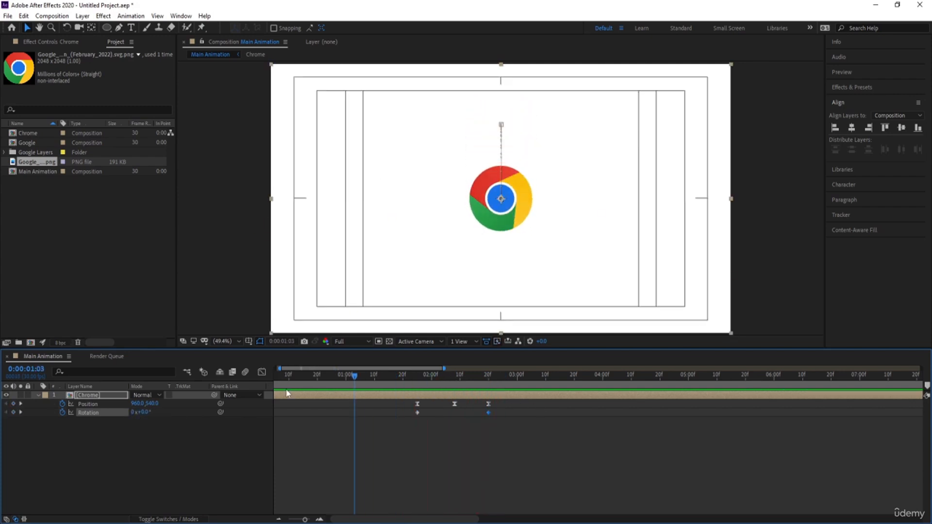
key(space)
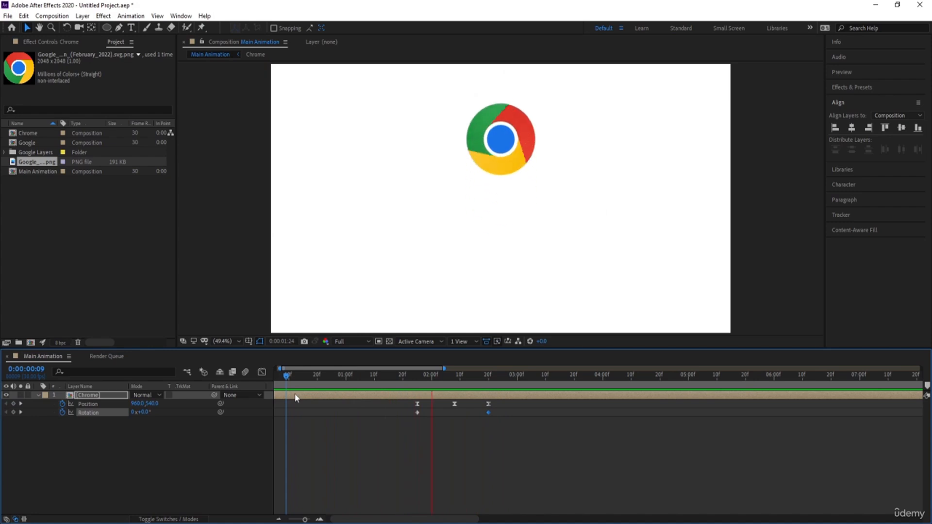
key(space)
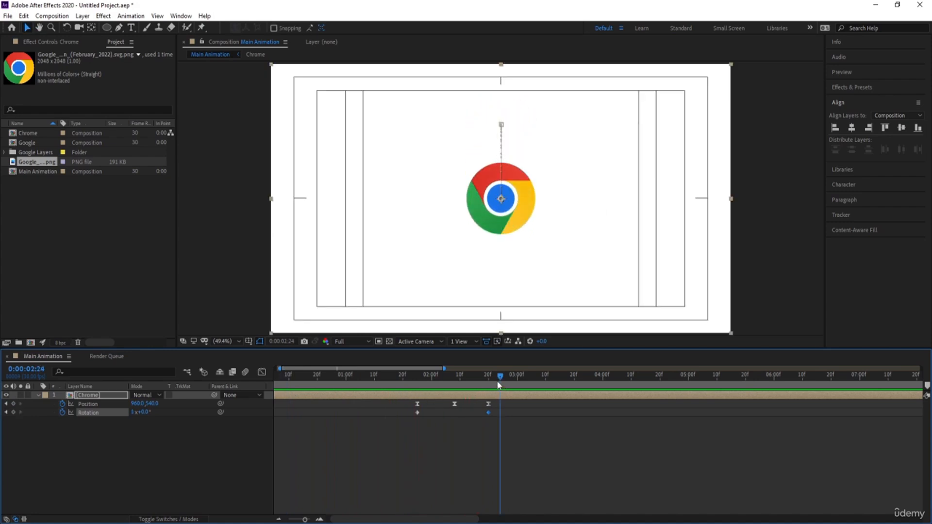
Step: Split the Chrome layer at 0:00:02:20 and remove all Position and Rotation keyframes from the second part
key(j)
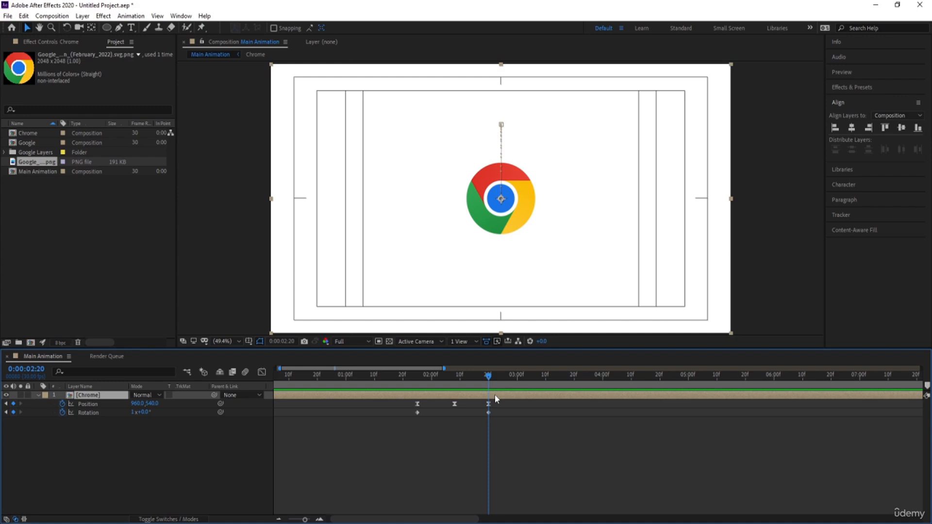
click(495, 397)
key(ctrl+d)
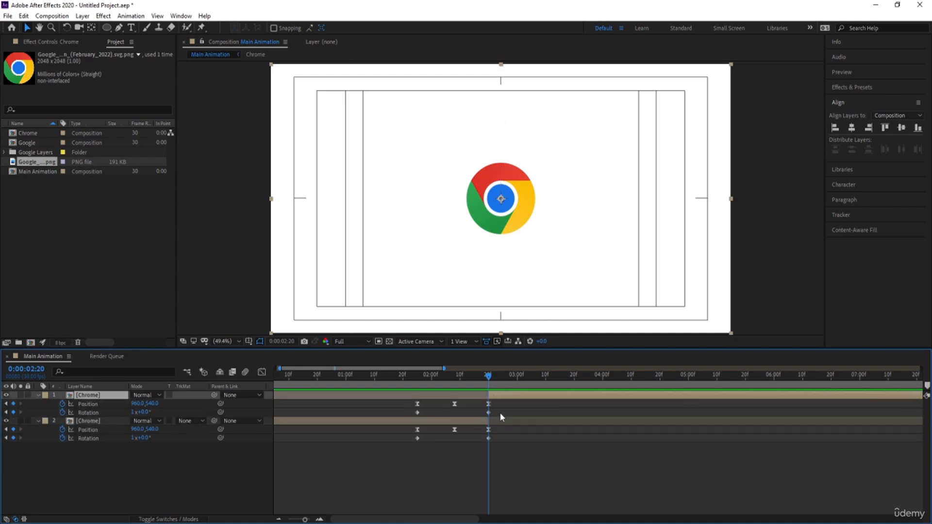
drag(500, 399, 392, 421)
key(Delete)
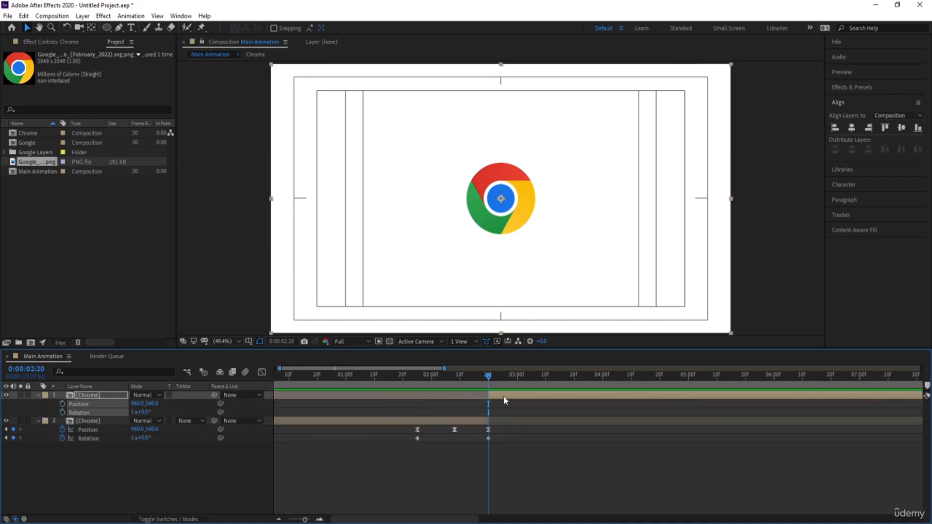
Step: Freeze the second Chrome part at the 0:00:02:20 frame and move its Time Remap keyframe to about 0:00:05:11
right_click(504, 399)
mouse_move(531, 179)
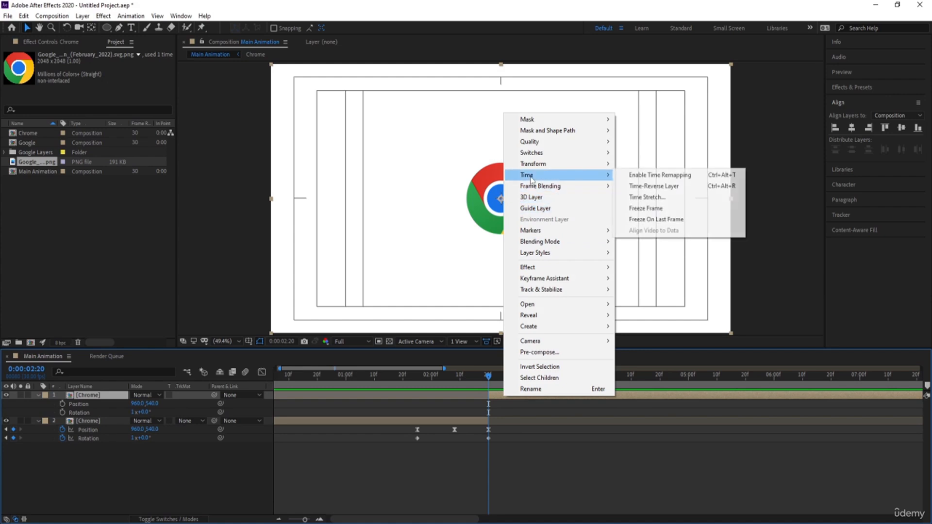
click(646, 209)
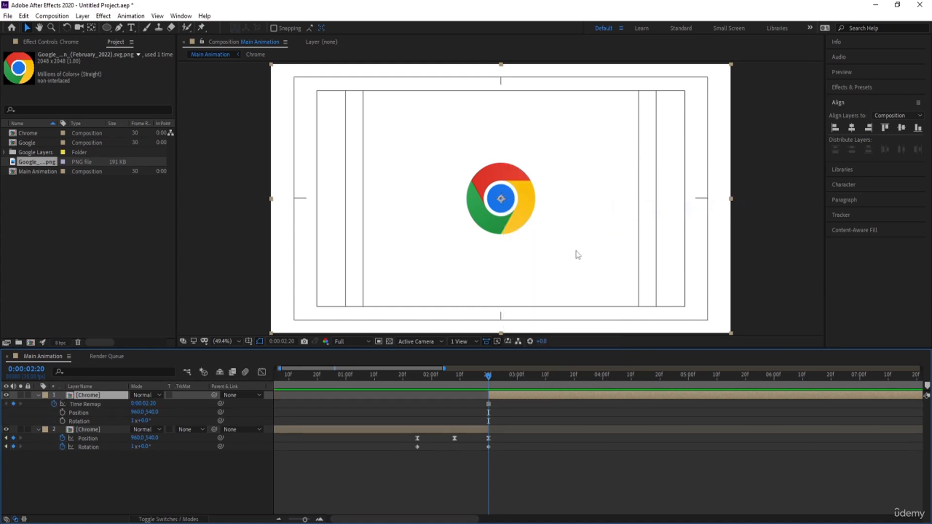
key(minus)
key(minus)
drag(351, 397, 388, 395)
key(=)
key(=)
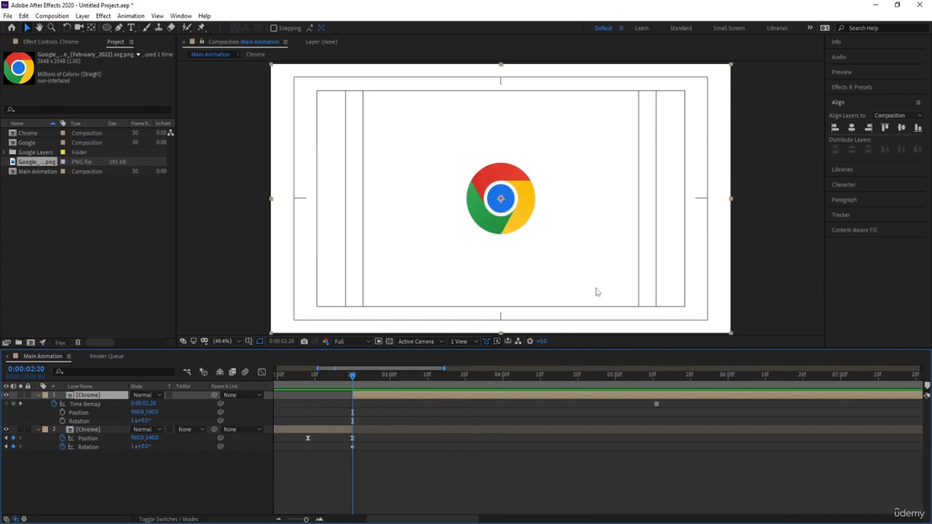
Step: Find the CC Pixel Polly effect, apply it to the frozen Chrome layer and preview the shatter
click(840, 86)
click(855, 99)
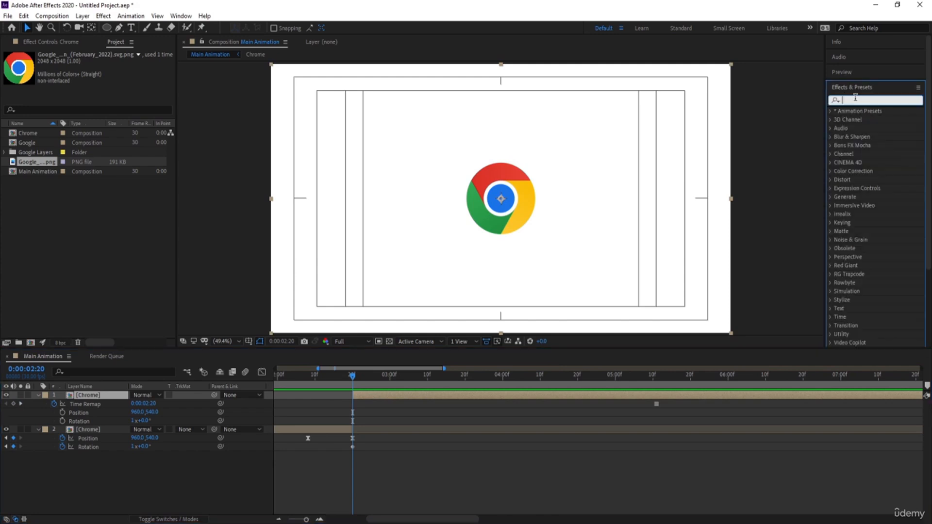
text(pix)
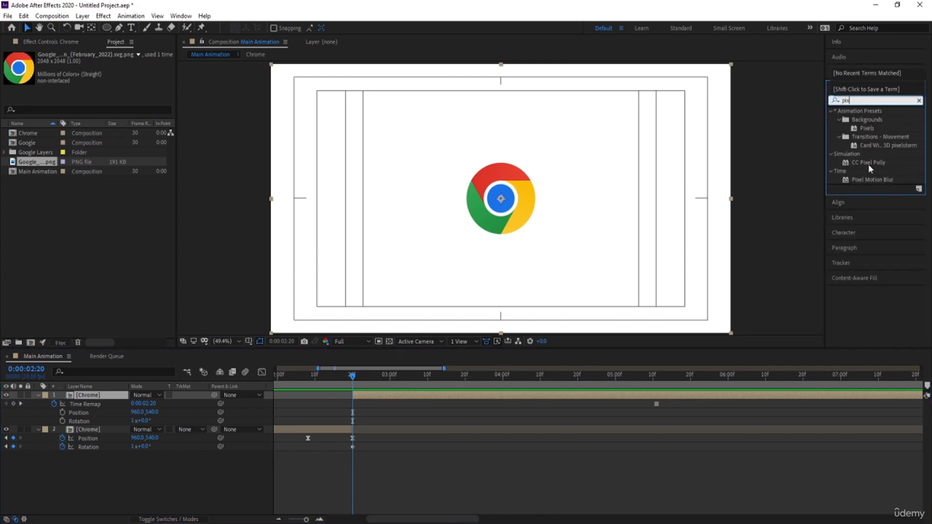
double_click(868, 162)
key(space)
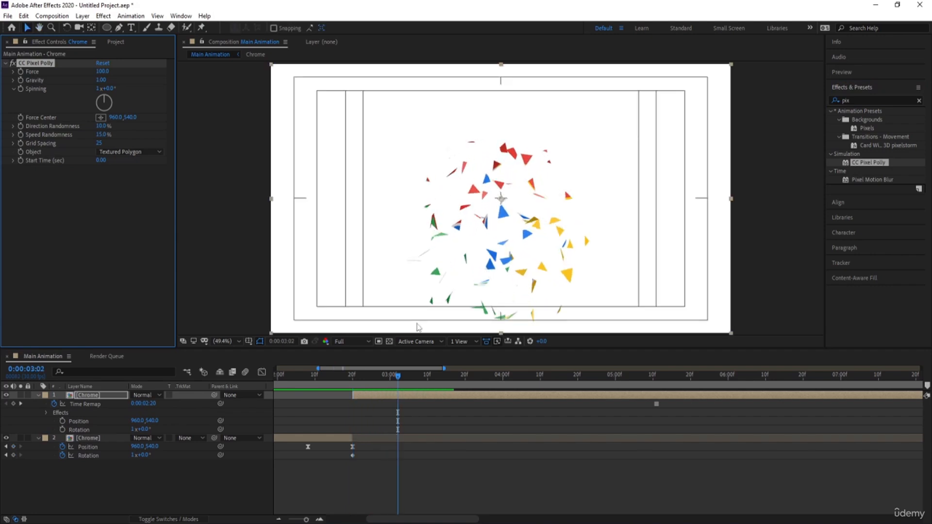
key(space)
key(space)
drag(403, 378, 308, 395)
key(space)
key(space)
key(space)
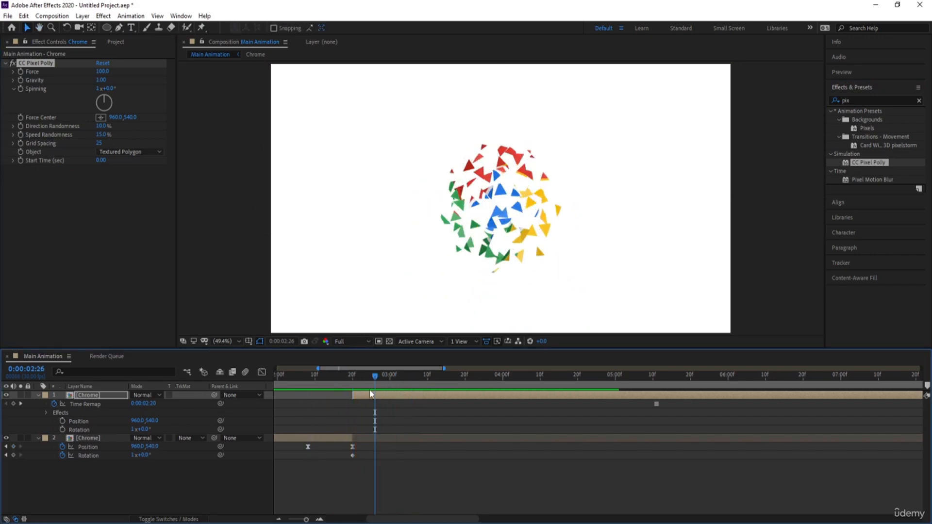
key(space)
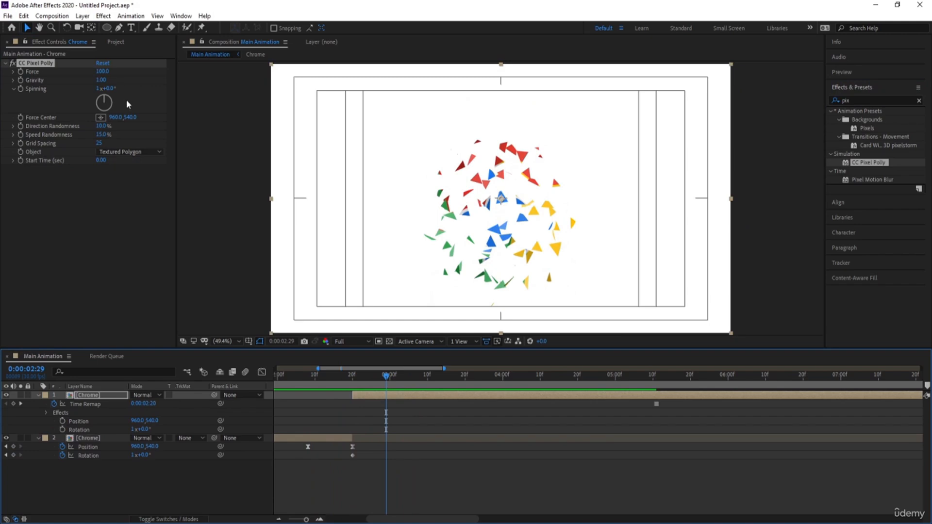
Step: Set CC Pixel Polly's Gravity to 0.5 and preview the slower fall of the pieces
drag(130, 117, 147, 120)
key(ctrl+z)
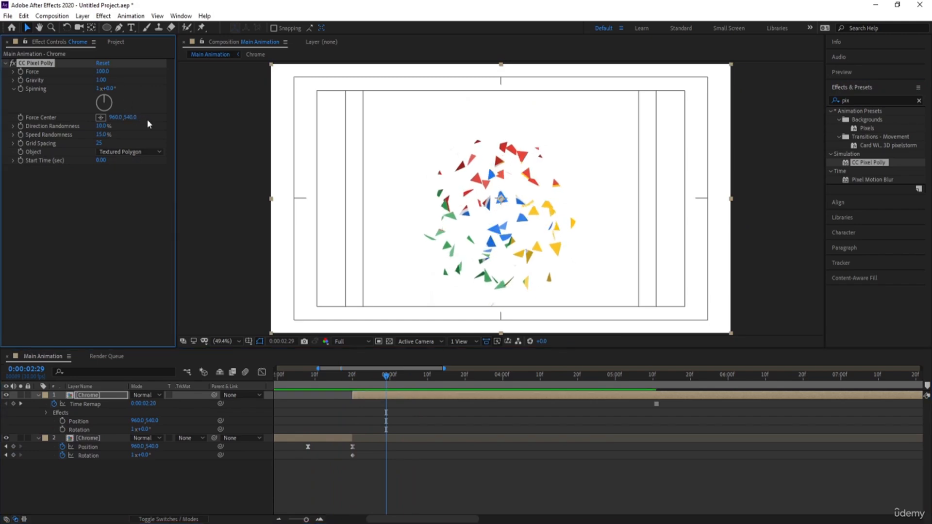
key(space)
key(space)
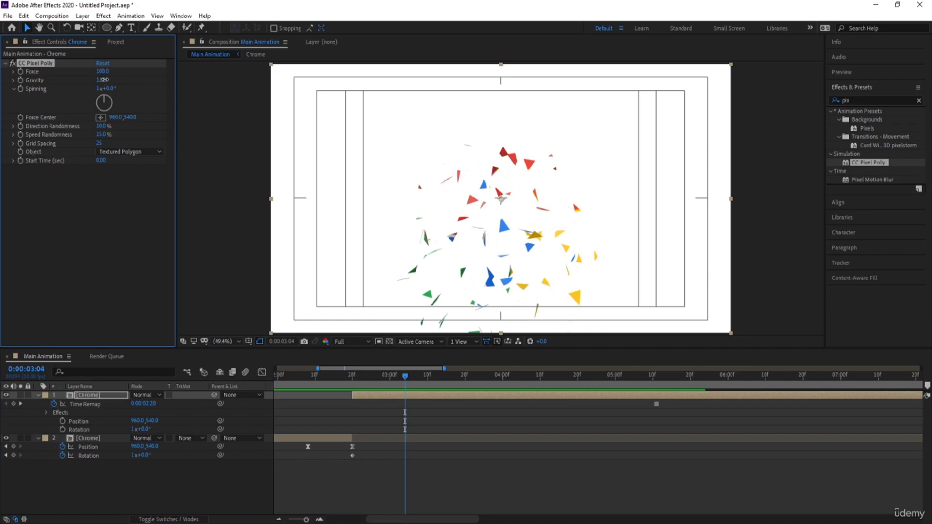
key(Return)
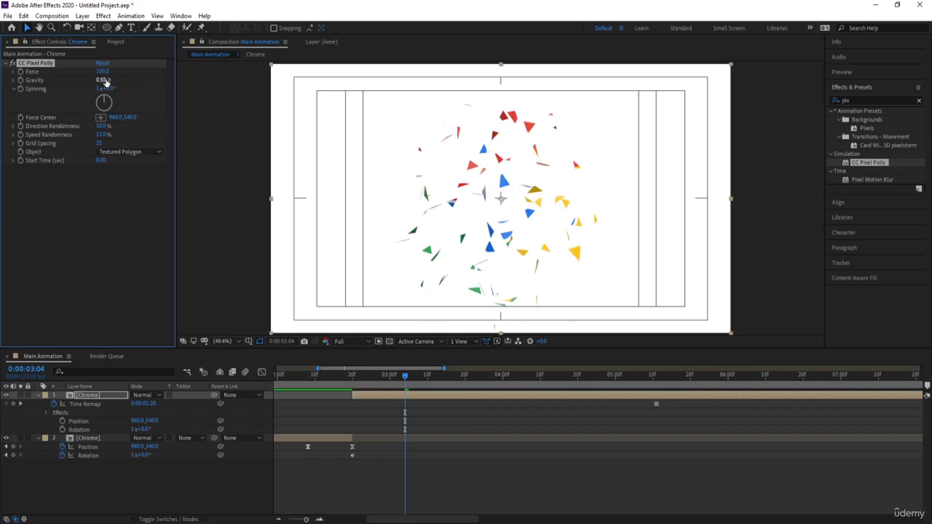
key(space)
Step: Raise CC Pixel Polly's Force to 170 and then 406, previewing the explosion after each change
key(space)
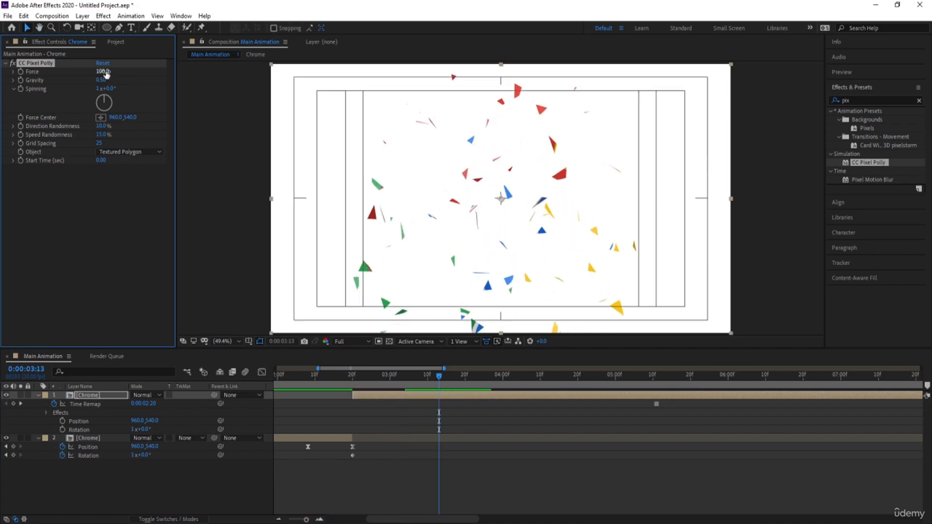
drag(106, 72, 141, 71)
drag(360, 377, 268, 362)
key(space)
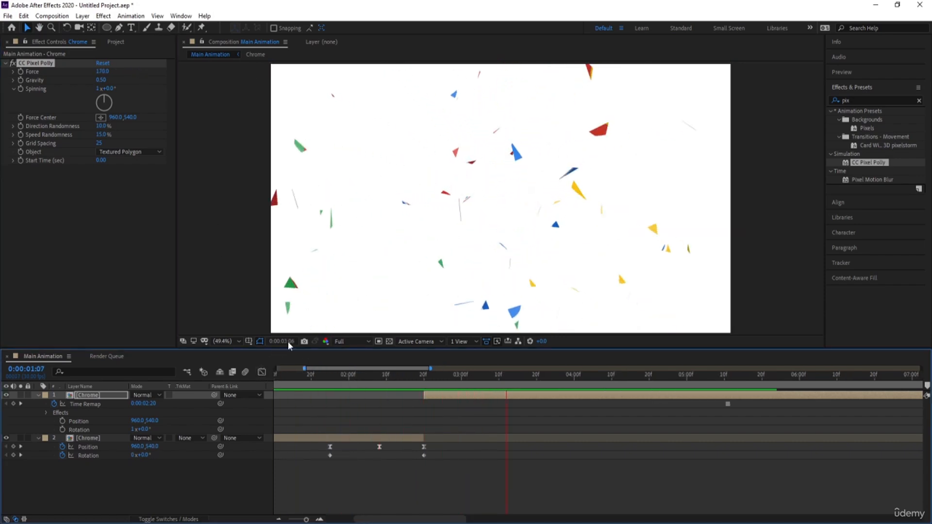
key(space)
drag(108, 74, 209, 58)
click(363, 381)
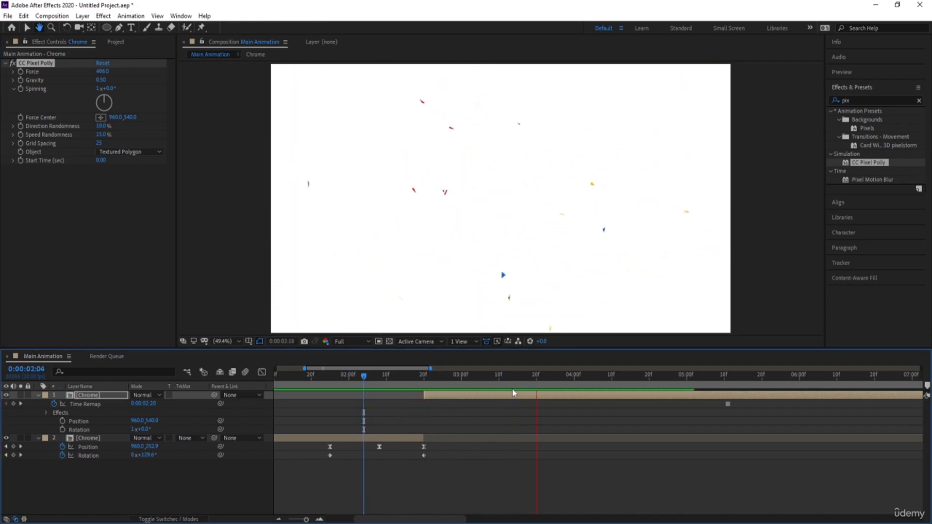
key(space)
Step: Try smaller shatter pieces at 0:00:02:28, then set CC Pixel Polly's Grid Spacing to 20
drag(429, 378, 454, 381)
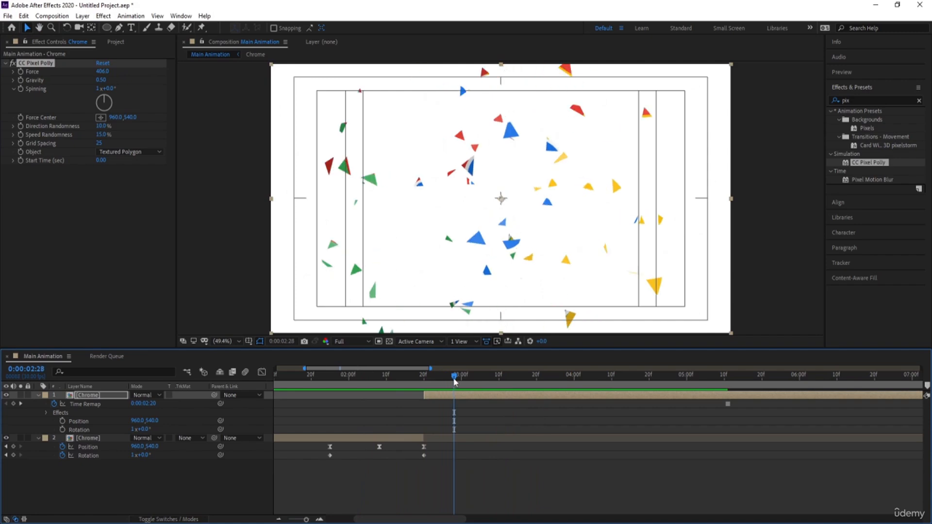
drag(100, 144, 92, 144)
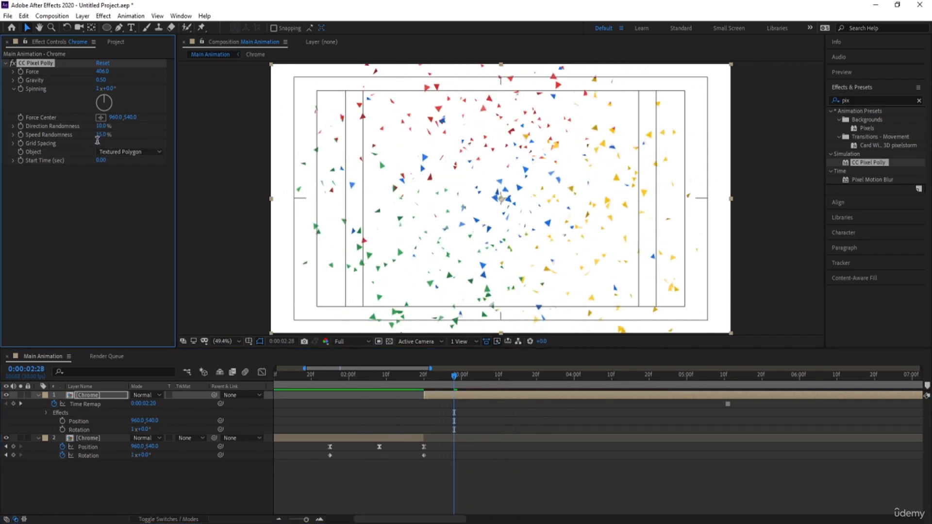
key(Return)
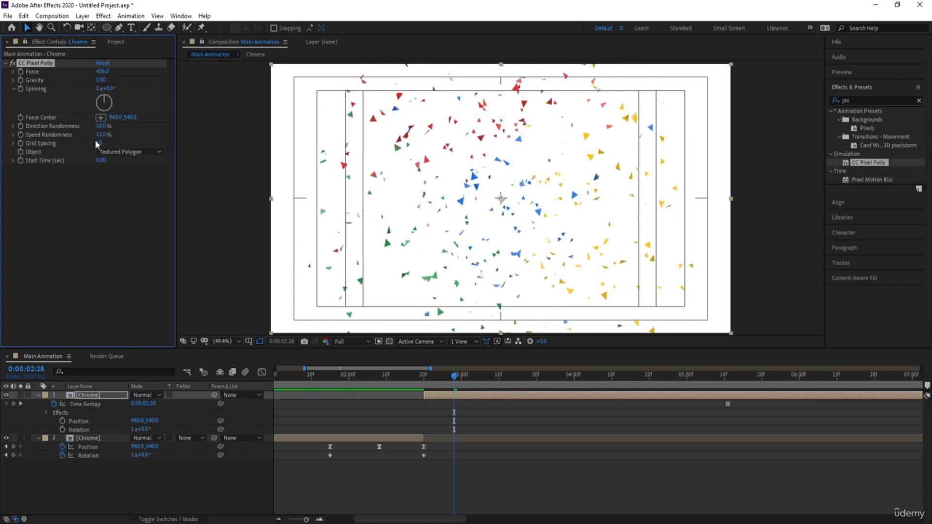
text(0)
key(Return)
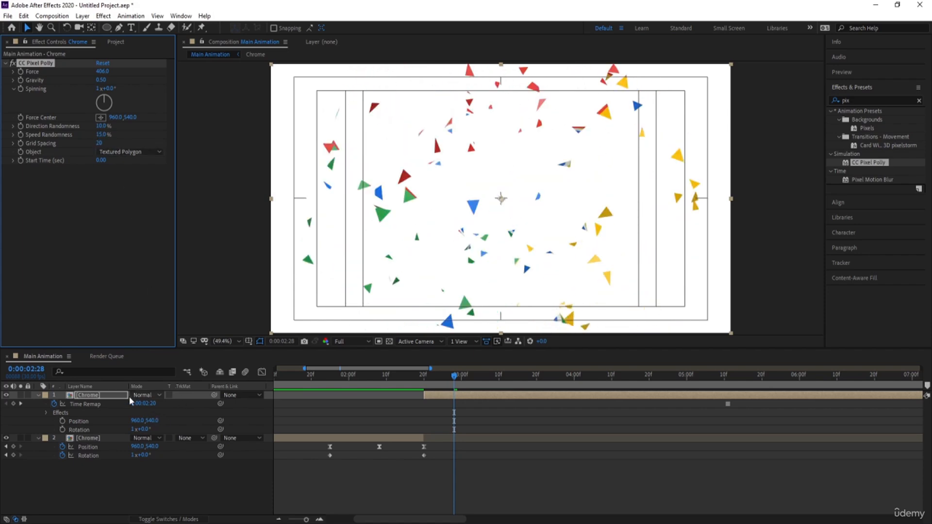
Step: Duplicate the shattering Chrome layer and set the copy's Grid Spacing to 10
click(112, 396)
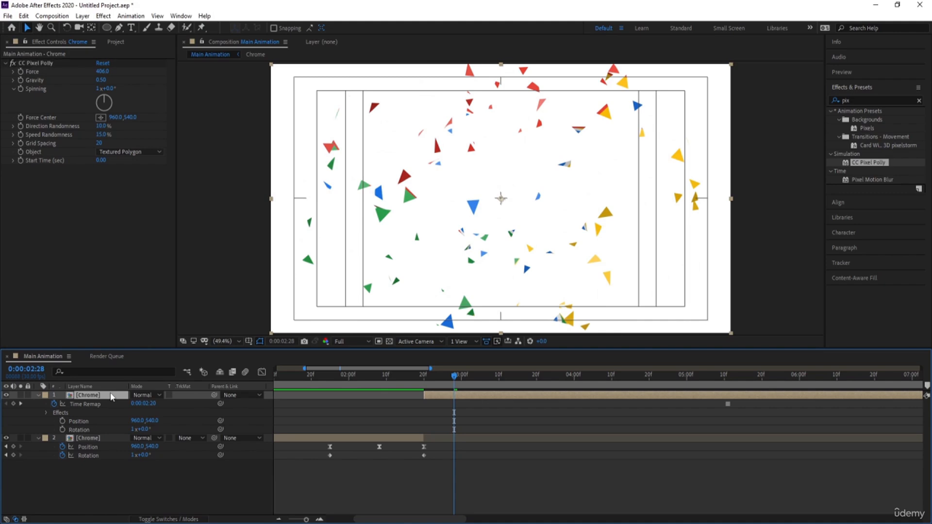
key(ctrl+d)
click(99, 144)
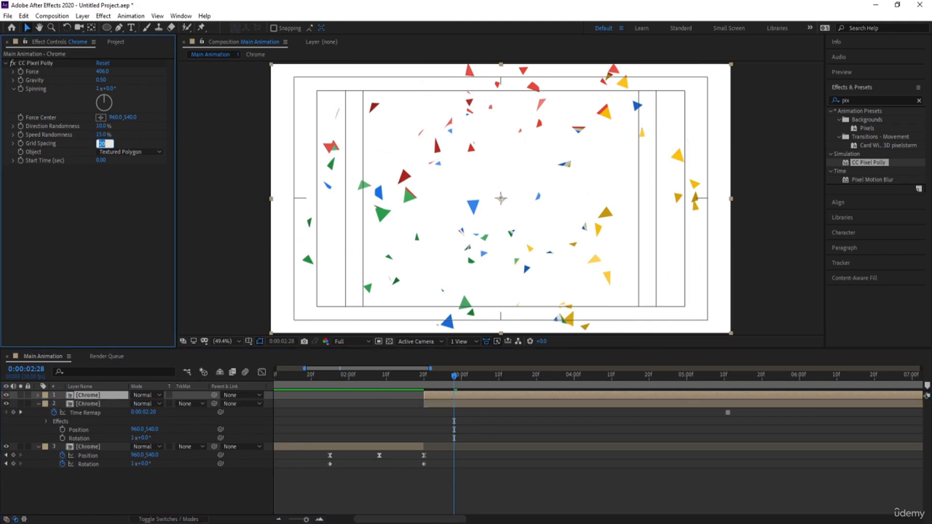
text(10)
key(Return)
Step: Duplicate the top Chrome layer again, set the new copy's Grid Spacing to 5, and preview the layered explosion
click(91, 395)
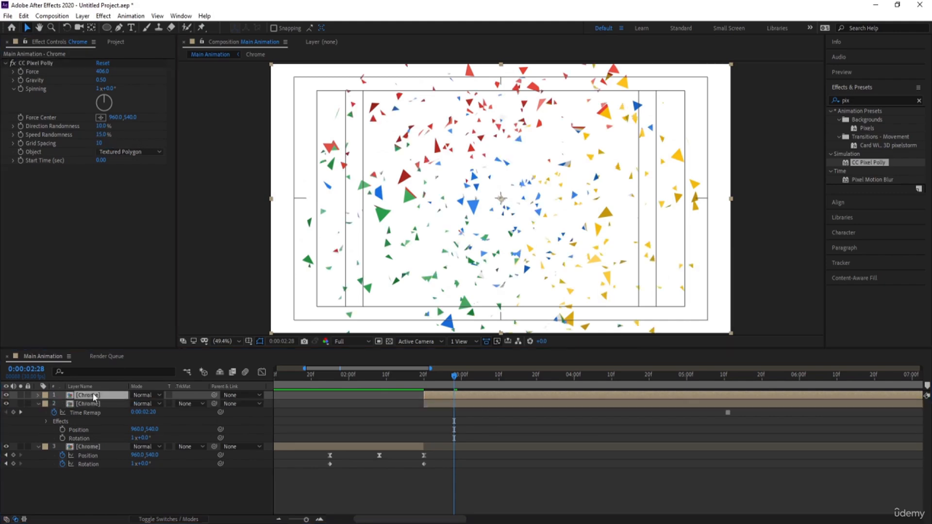
key(ctrl+d)
click(99, 144)
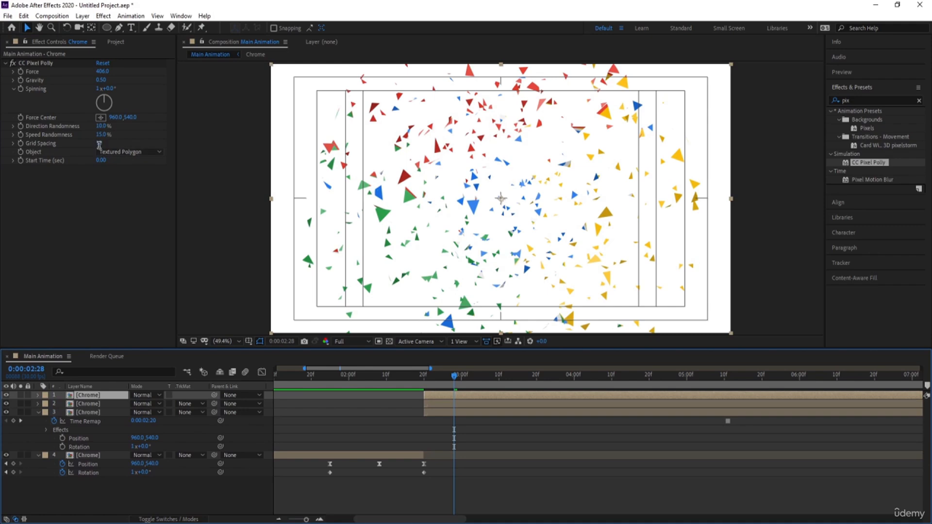
key(Return)
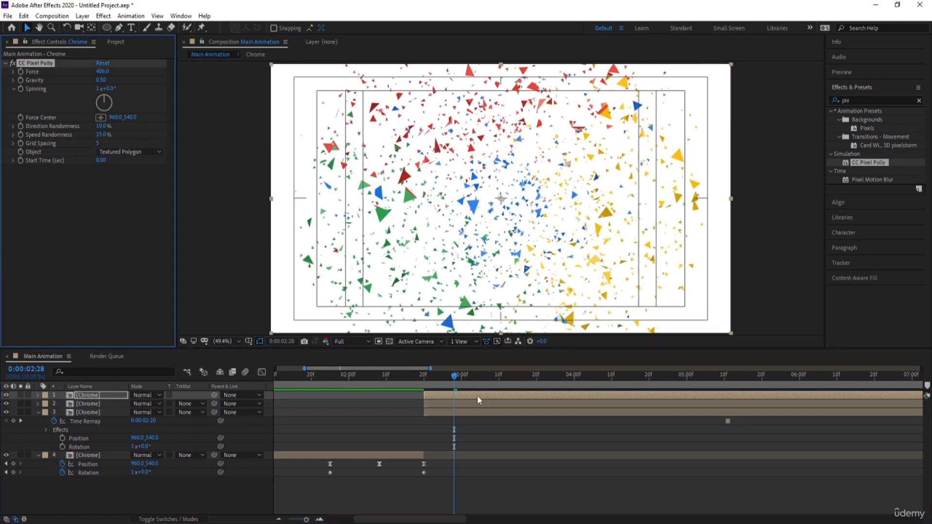
drag(421, 384, 404, 387)
key(space)
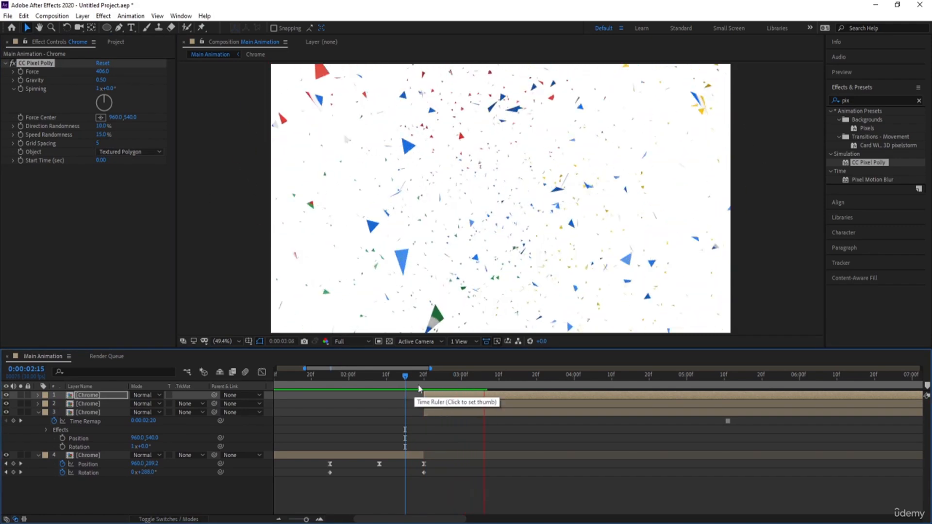
click(395, 387)
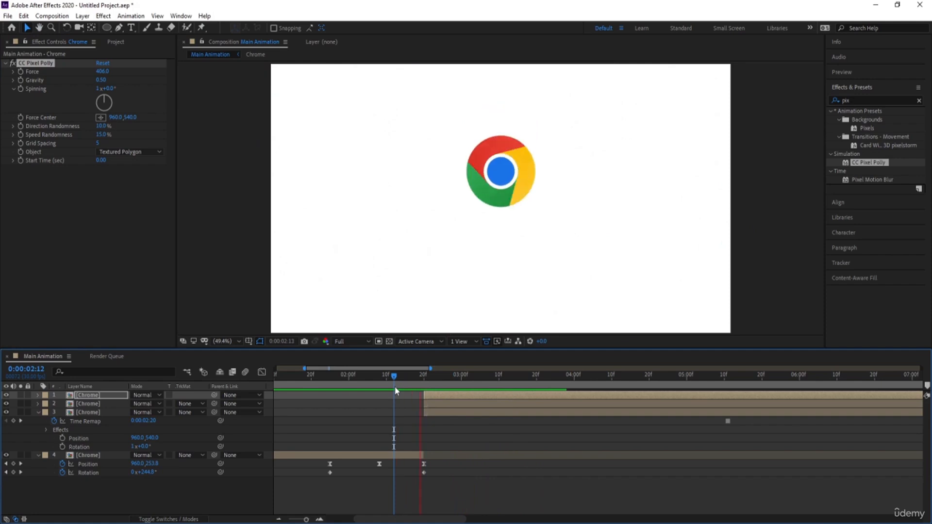
Step: Set CC Pixel Polly's Gravity to 0.2 on the shattering Chrome layer with 20 grid spacing and preview the explosion
key(space)
click(443, 412)
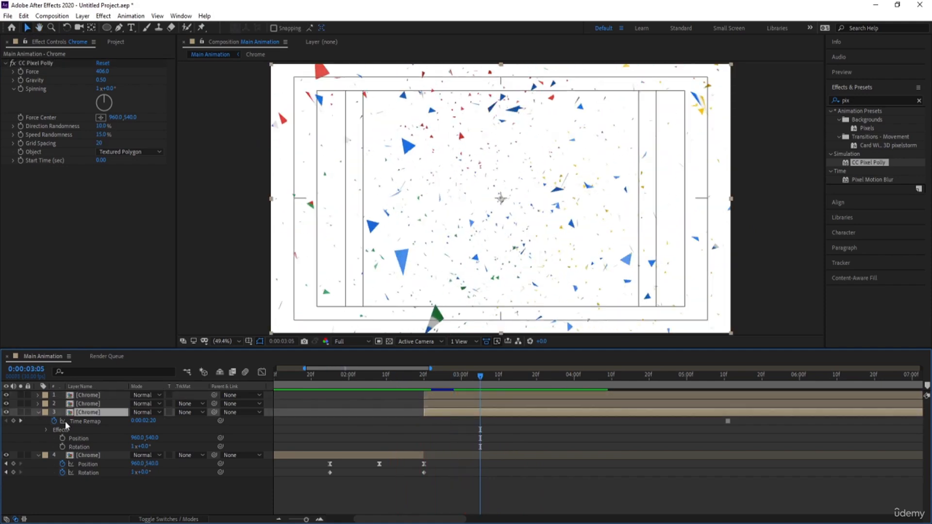
click(101, 81)
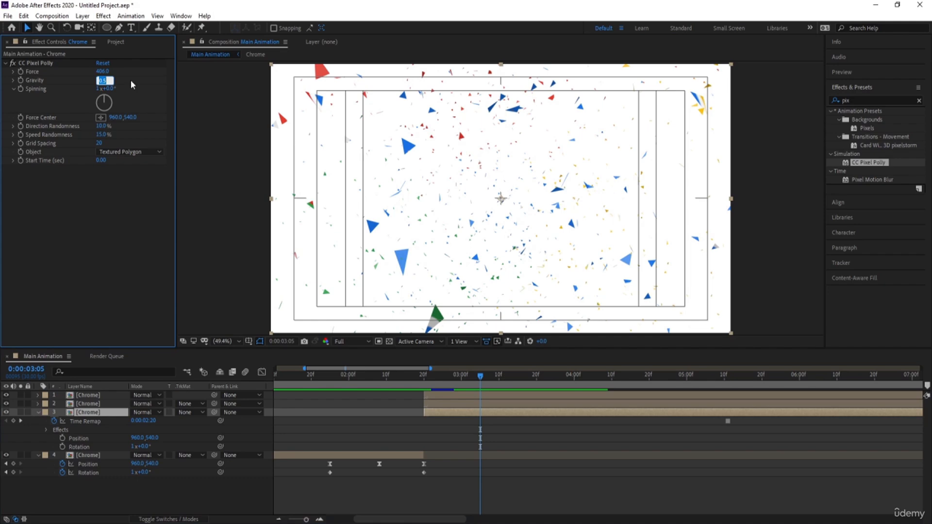
text(0.2)
key(Return)
click(260, 194)
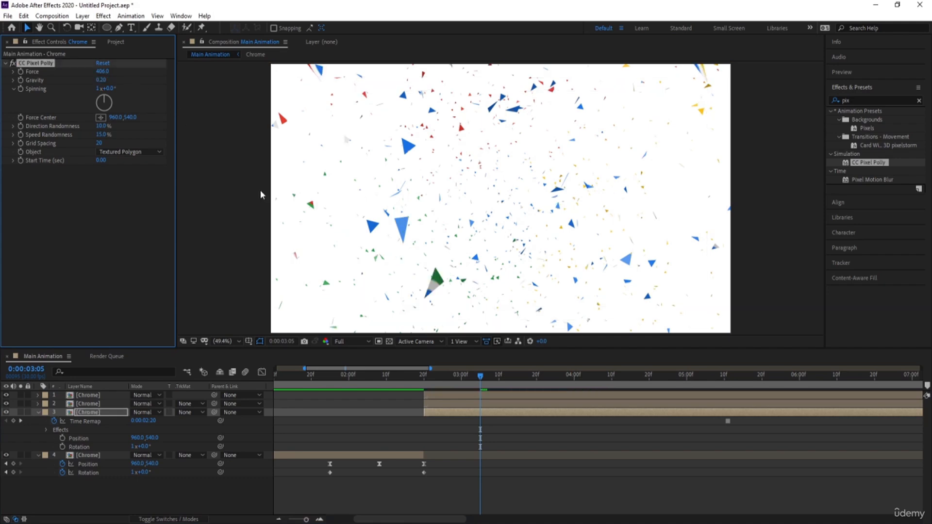
key(space)
click(409, 377)
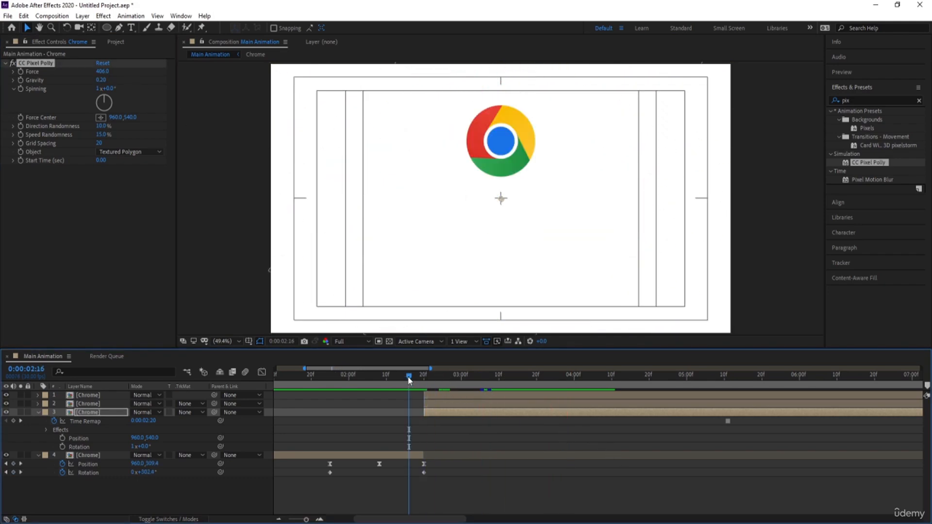
key(space)
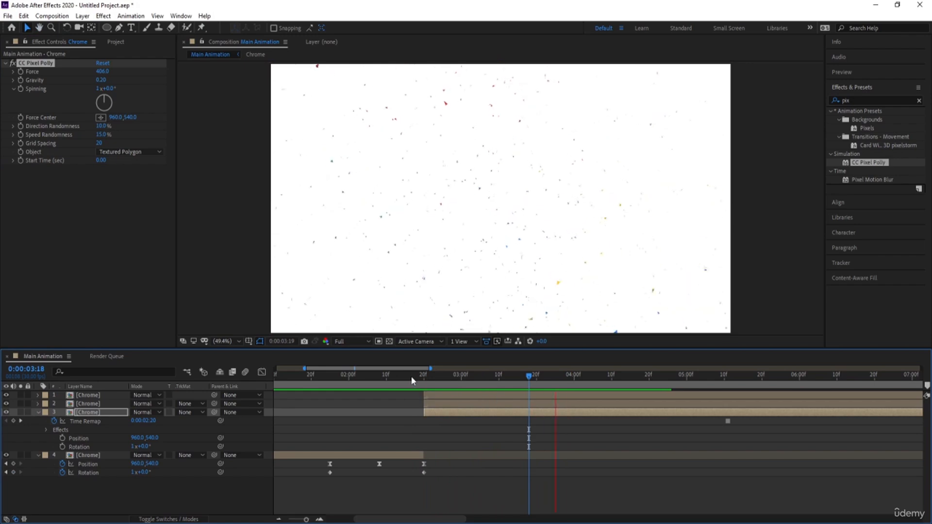
key(space)
Step: Set the same layer's CC Pixel Polly Force to 150 and preview the whole animation from the start
click(454, 377)
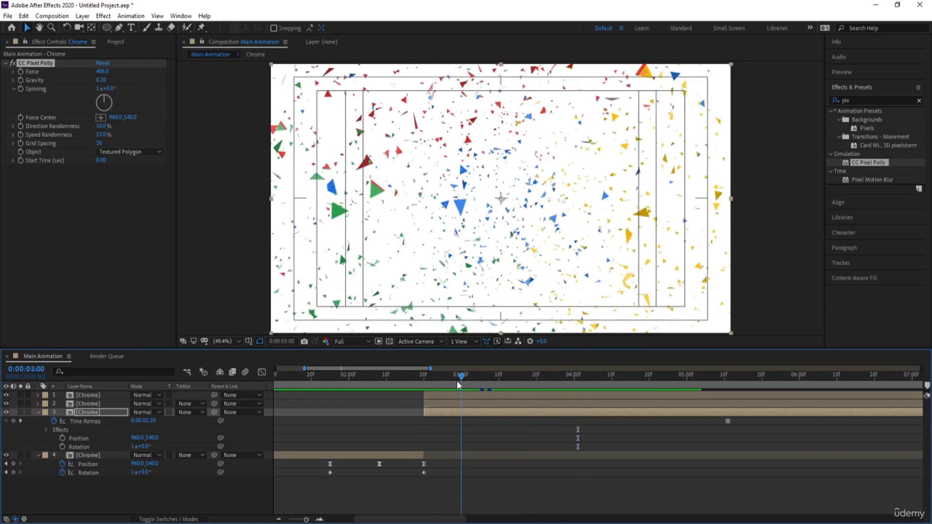
click(102, 72)
text(150)
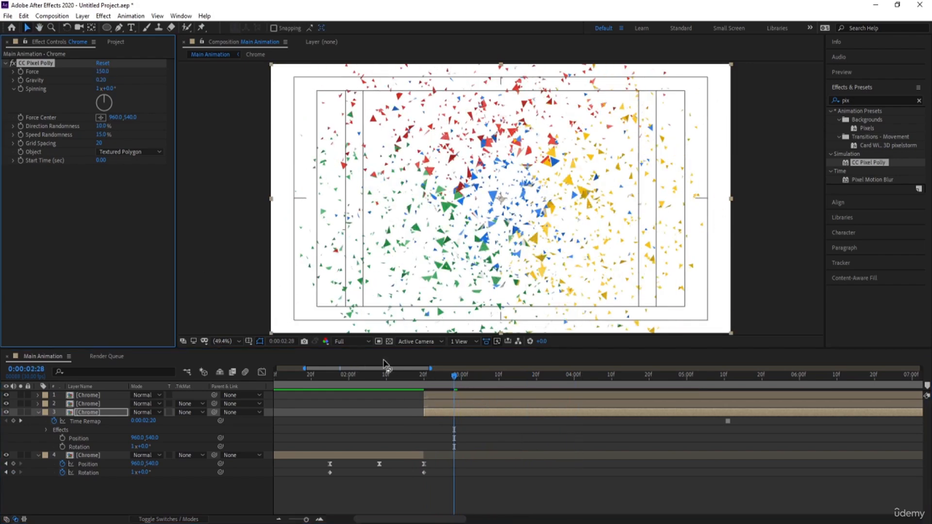
click(391, 375)
key(space)
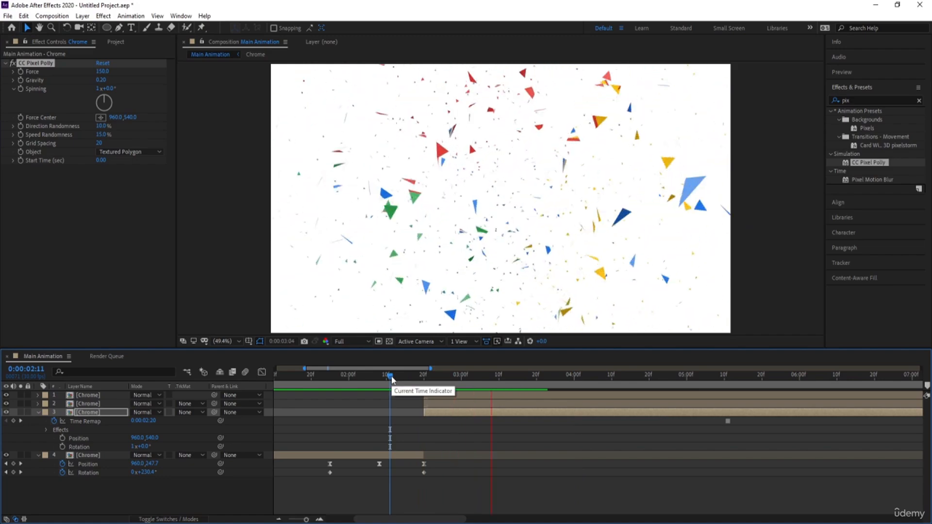
click(372, 392)
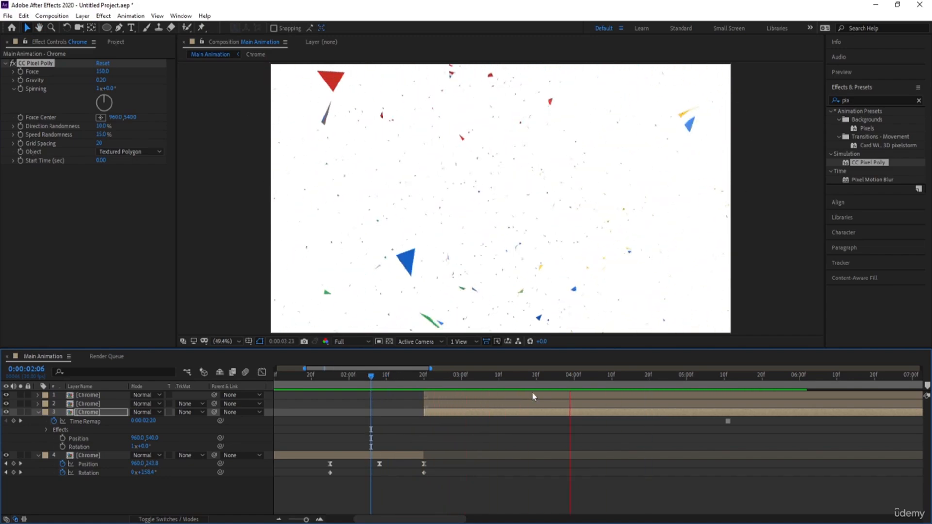
key(space)
drag(535, 377, 78, 431)
key(space)
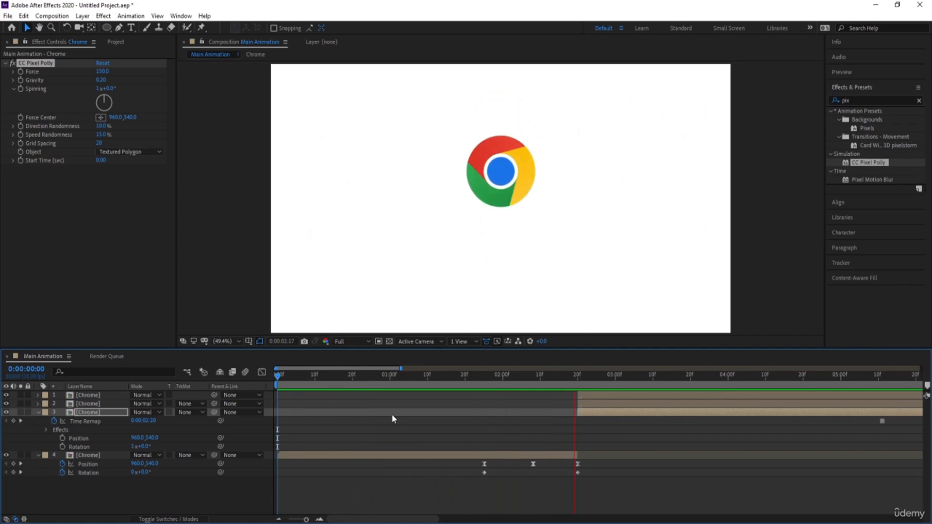
key(space)
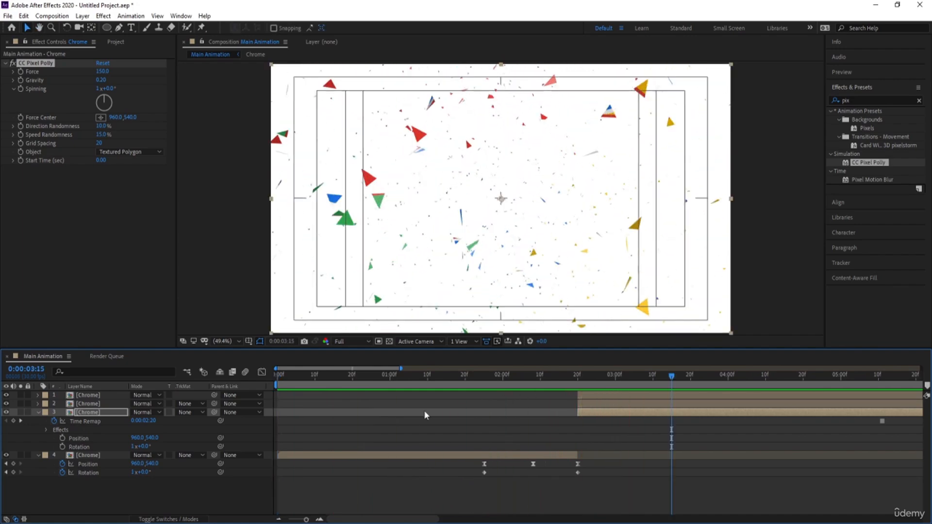
Step: Collapse the expanded properties of all the Chrome layers
click(416, 420)
key(u)
key(u)
key(u)
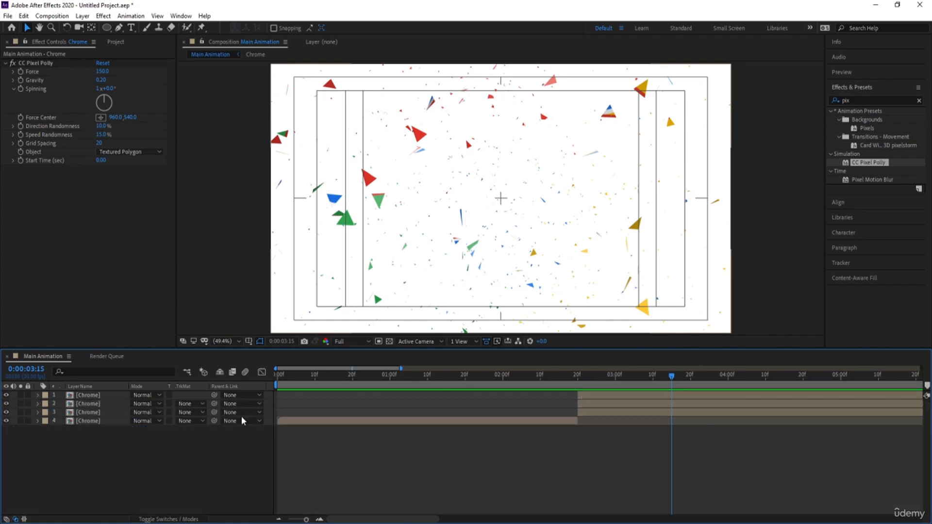
key(minus)
key(minus)
key(minus)
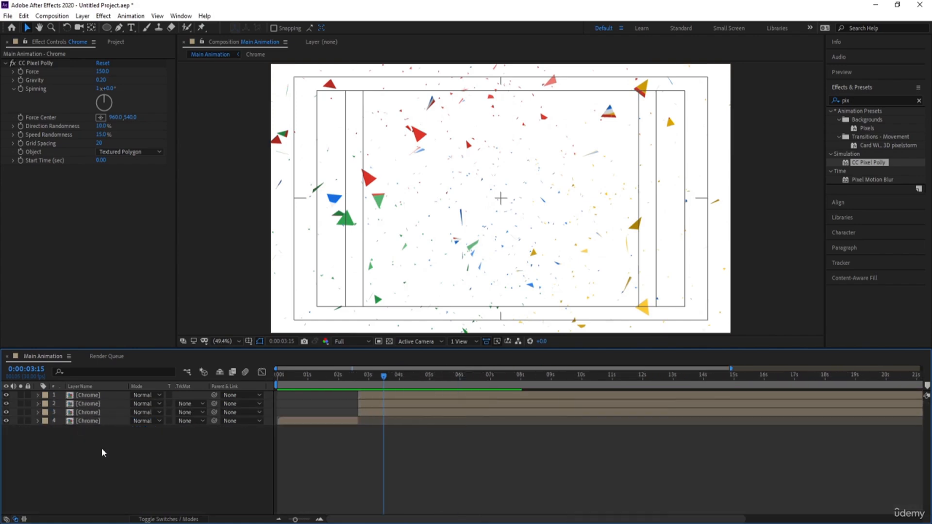
Step: Copy all six letter layers from the Google composition and paste them above the Chrome layers in Main Animation
key(ctrl+0)
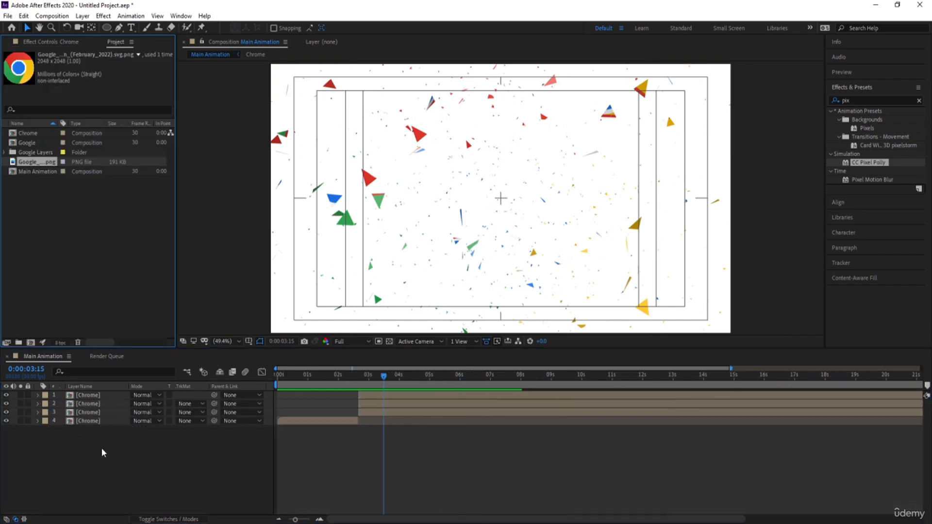
click(35, 171)
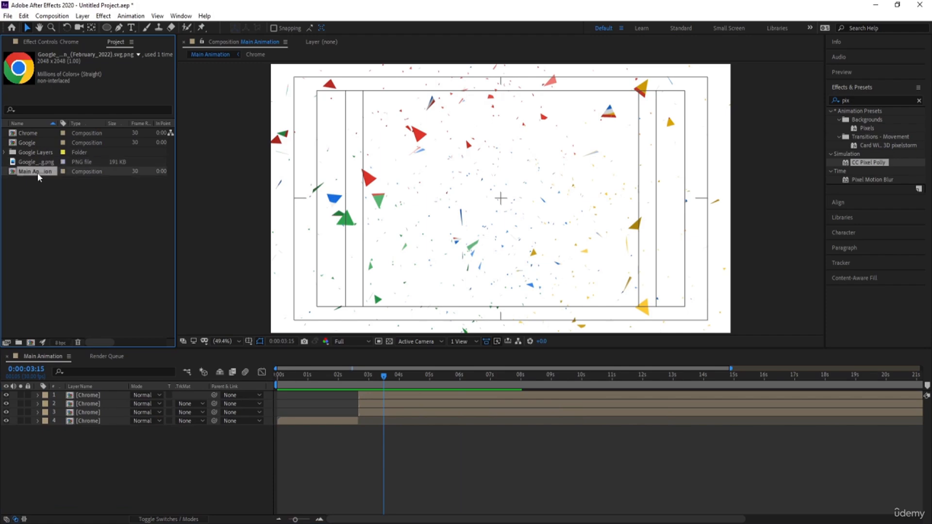
click(27, 143)
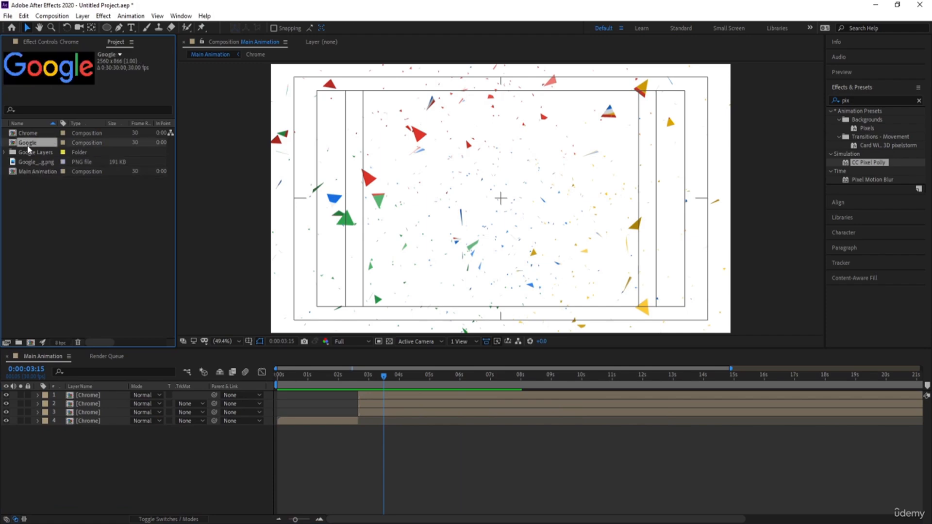
double_click(28, 148)
drag(113, 470, 63, 395)
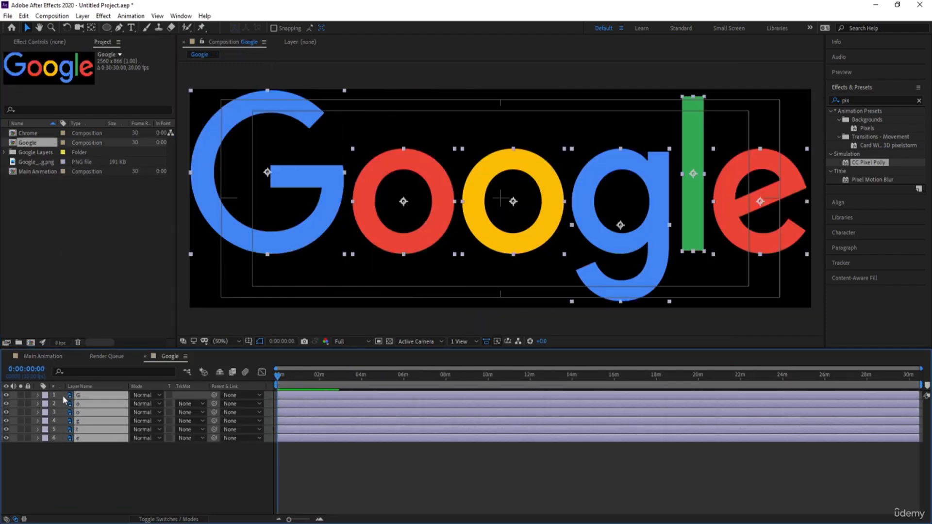
click(57, 358)
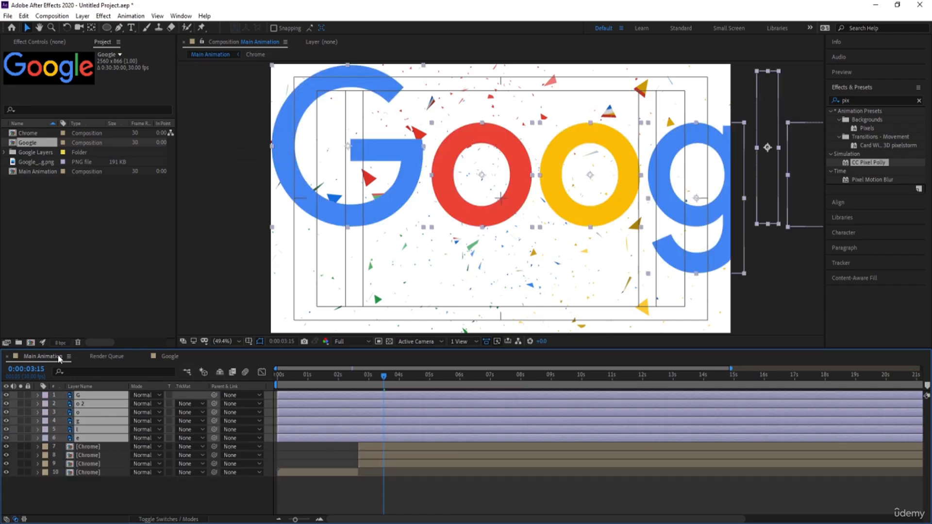
Step: Create a null object in Main Animation and parent the six Google letter layers to it
right_click(109, 488)
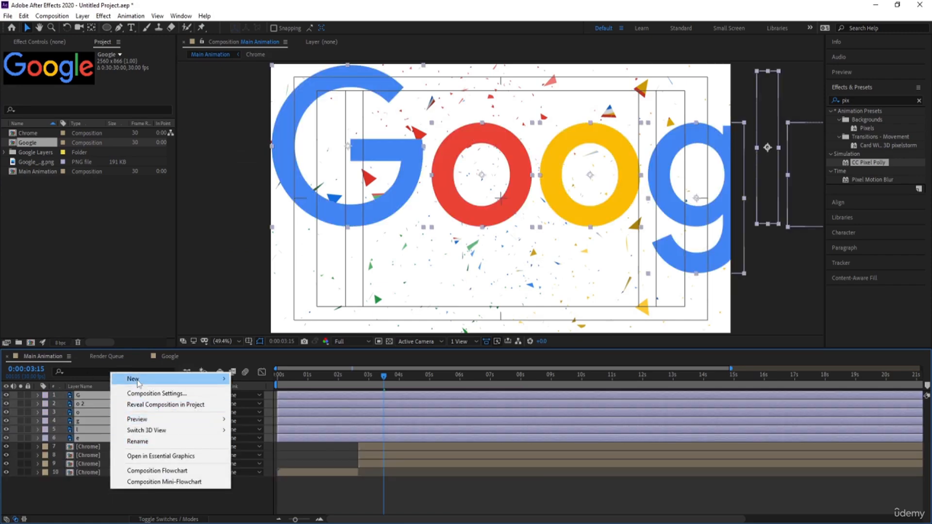
mouse_move(204, 378)
click(309, 439)
click(121, 404)
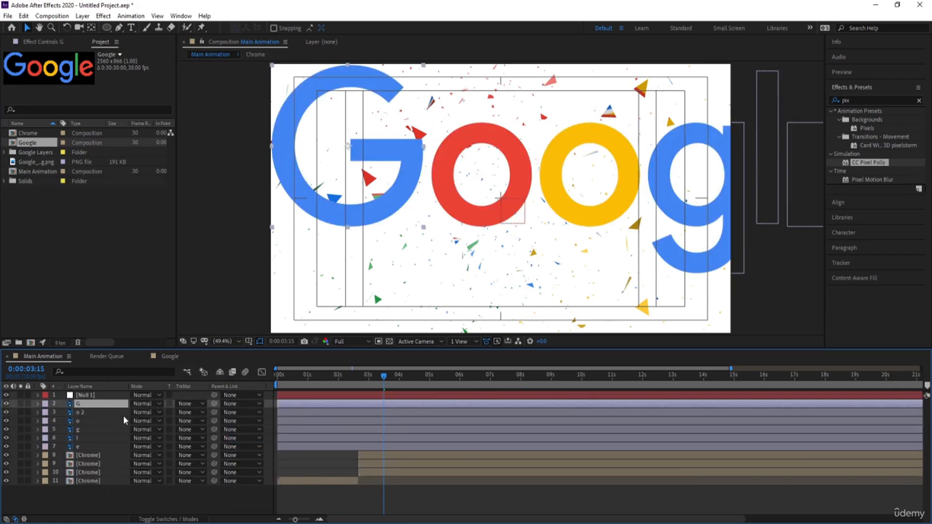
shift+click(101, 446)
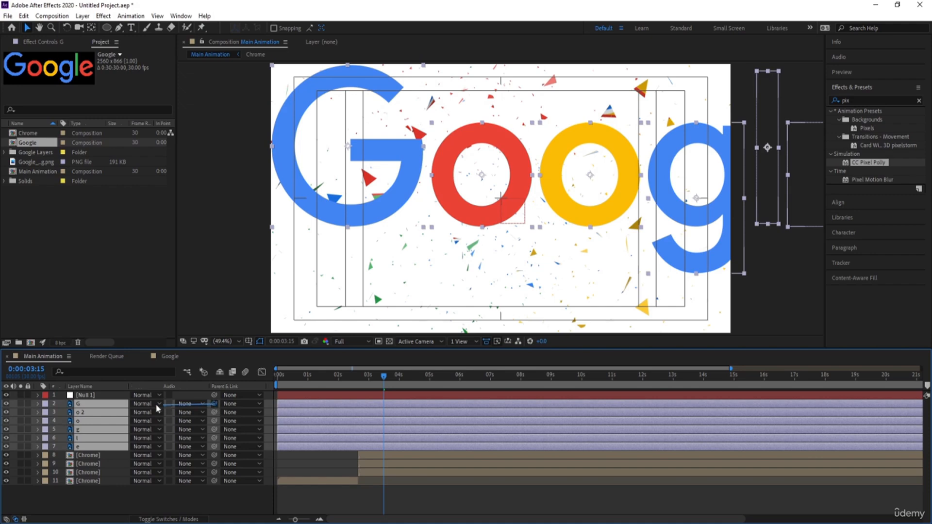
drag(156, 404, 89, 395)
Step: Scale the Google lettering down through the null and centre it with the null at 830, 576, then delete the null
click(96, 400)
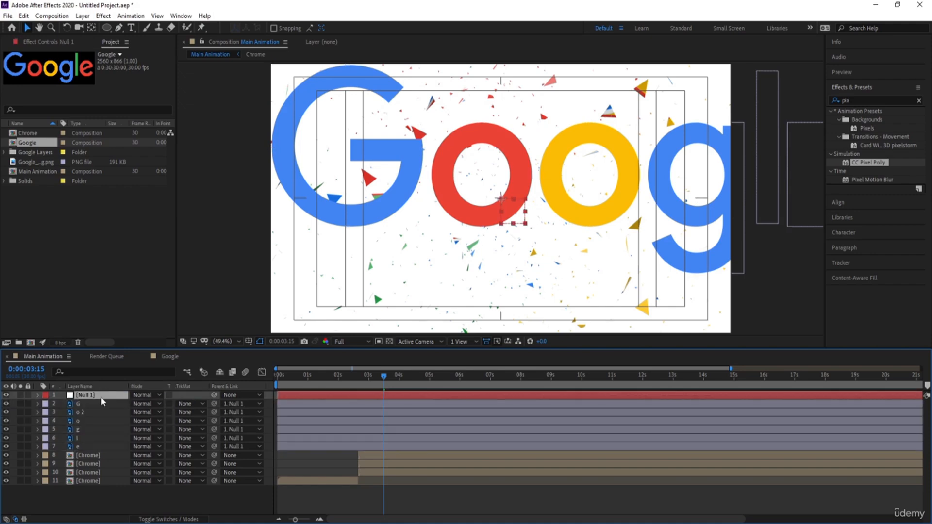
key(s)
drag(151, 405, 63, 404)
key(p)
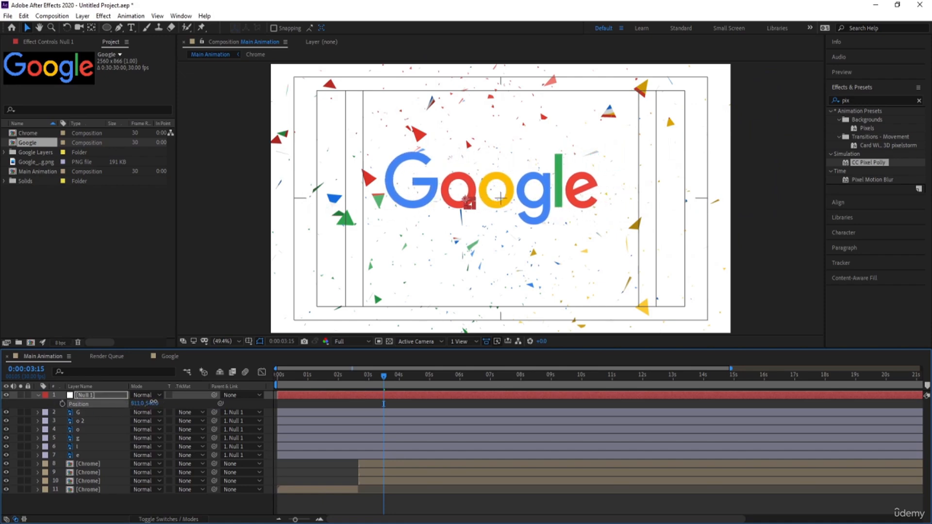
mouse_move(153, 402)
mouse_down()
mouse_move(152, 416)
mouse_move(140, 406)
mouse_move(149, 404)
mouse_move(135, 404)
mouse_up()
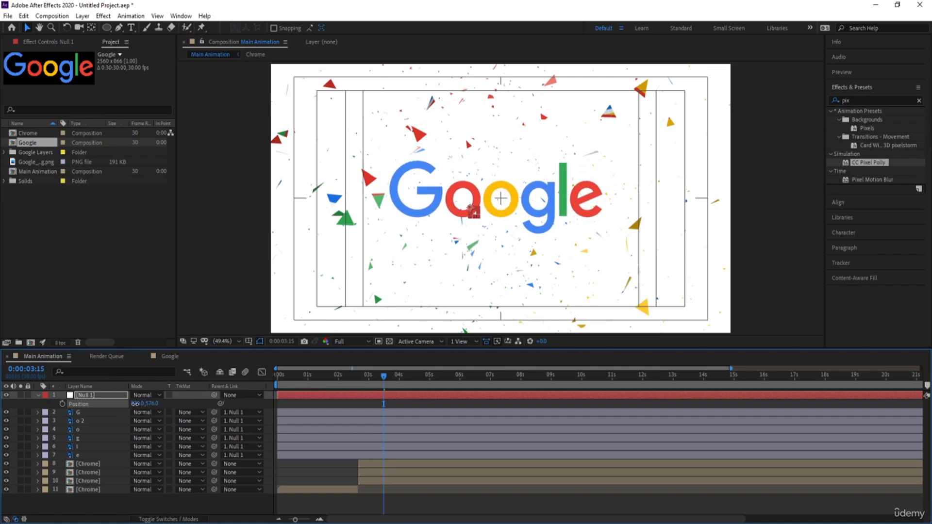
key(Delete)
Step: Trim the start of the six letter layers at 0:00:03:15 and shift them to begin at 0:00:02:20
click(103, 393)
shift+click(97, 438)
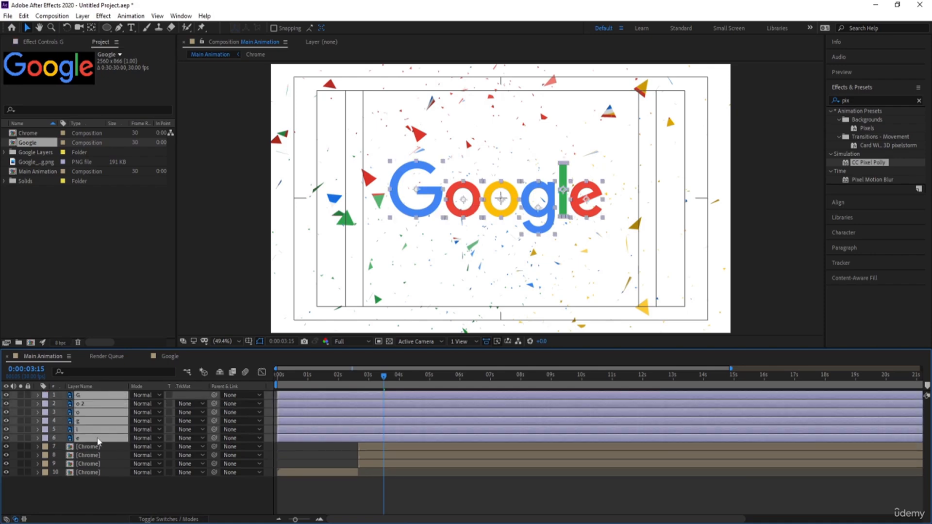
key(alt+bracketleft)
scroll(356, 400, up, 2)
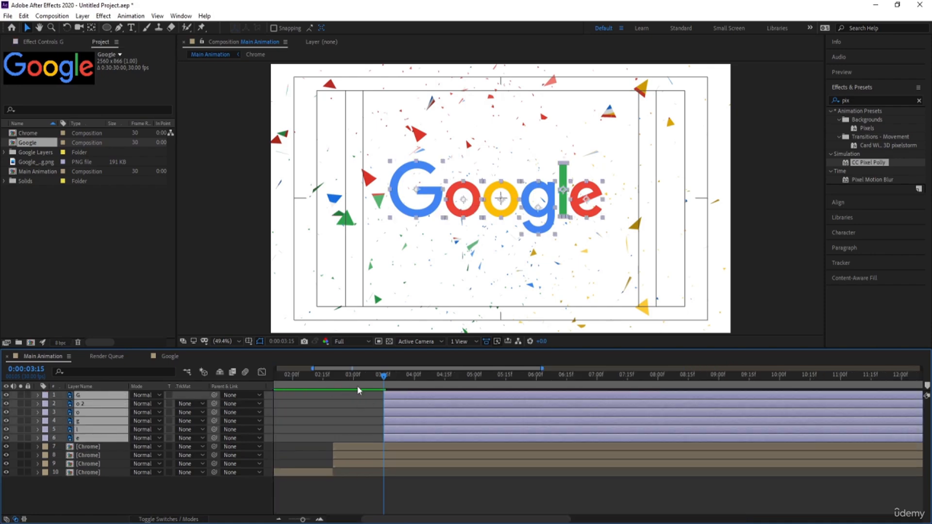
drag(357, 385, 333, 381)
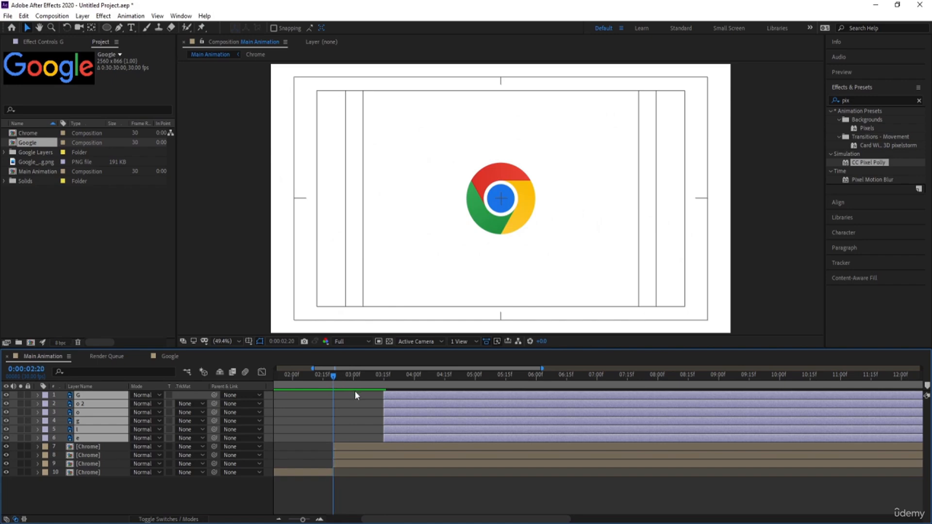
key(bracketleft)
Step: Separate the Position property of all six letter layers into X and Y dimensions
key(p)
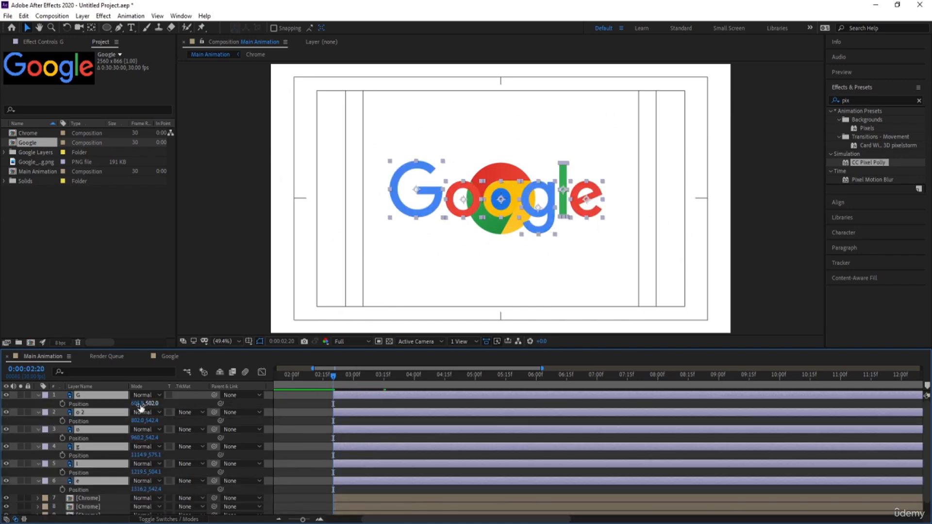
click(101, 406)
ctrl+click(92, 421)
ctrl+click(84, 439)
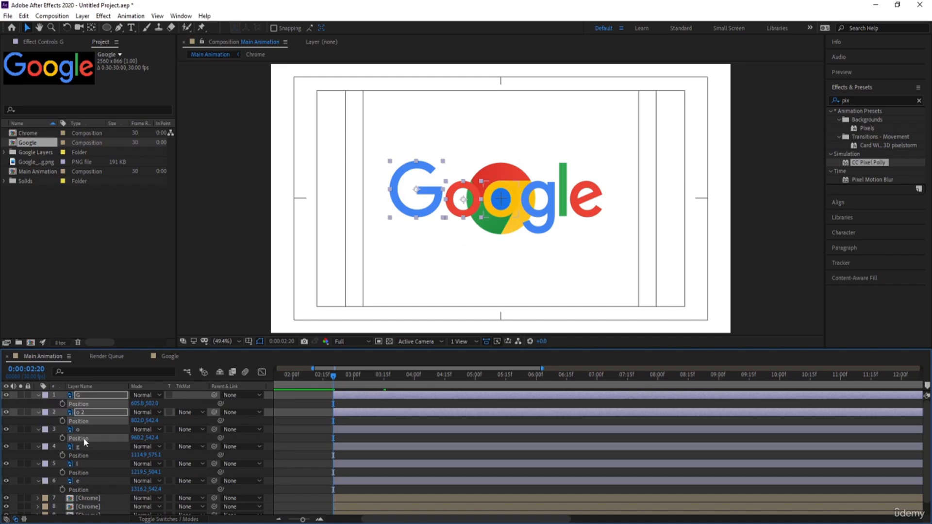
ctrl+click(86, 455)
ctrl+click(88, 472)
ctrl+click(91, 490)
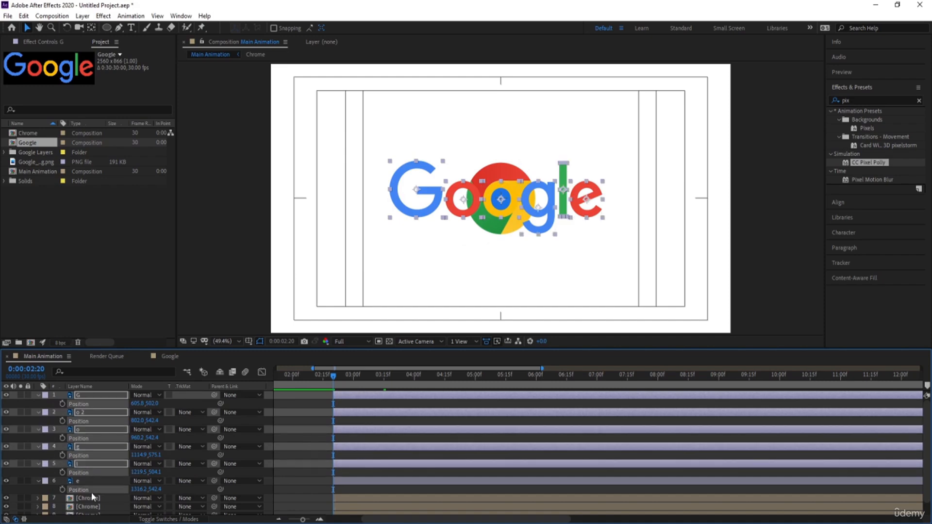
right_click(95, 490)
click(116, 390)
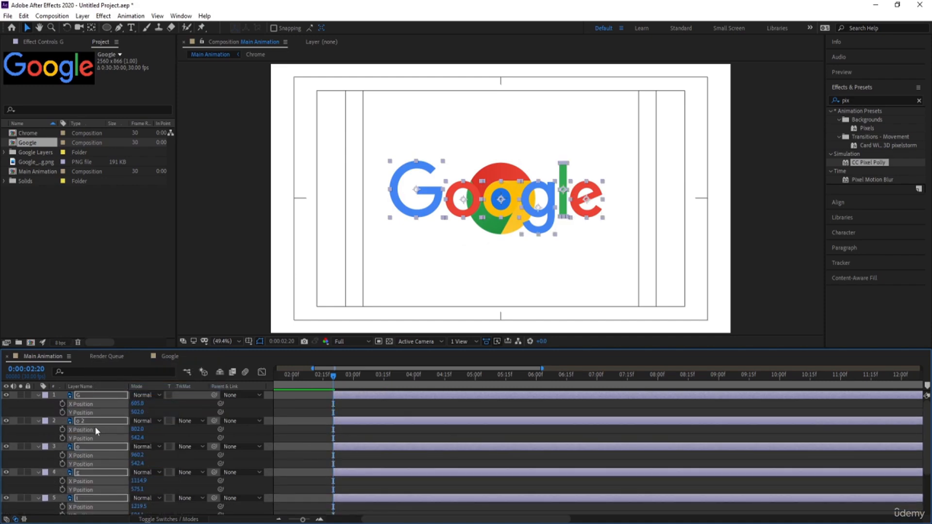
Step: Add X Position, Y Position and Rotation keyframes to all letter layers at 0:00:02:20, and go to 0:00:04:00
click(62, 403)
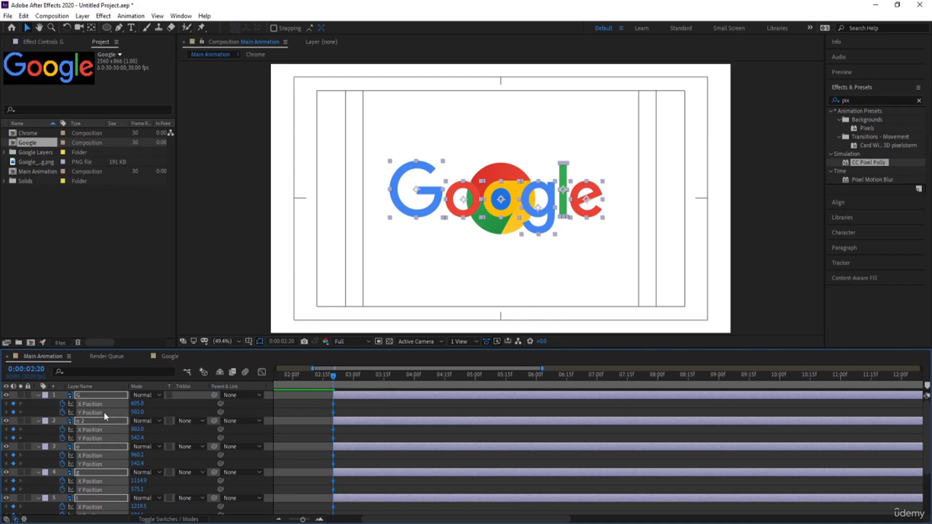
key(r)
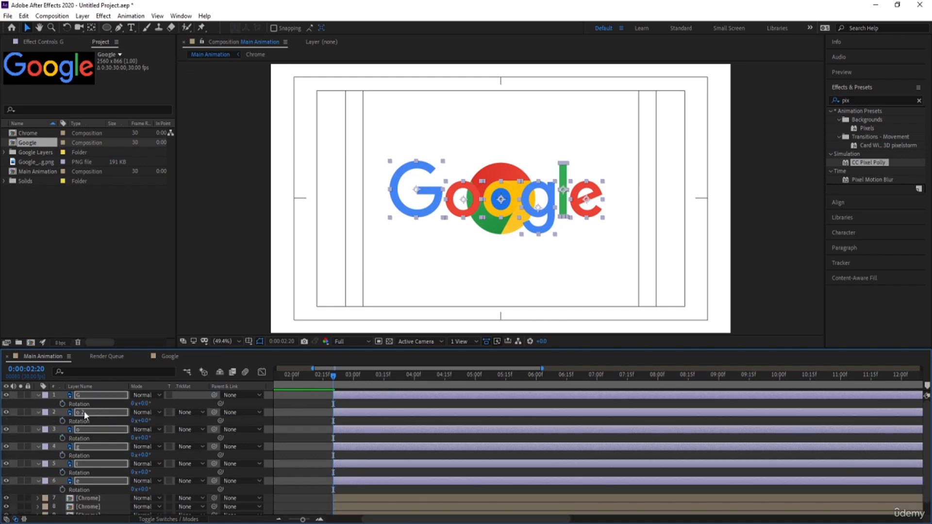
click(63, 404)
key(shift+p)
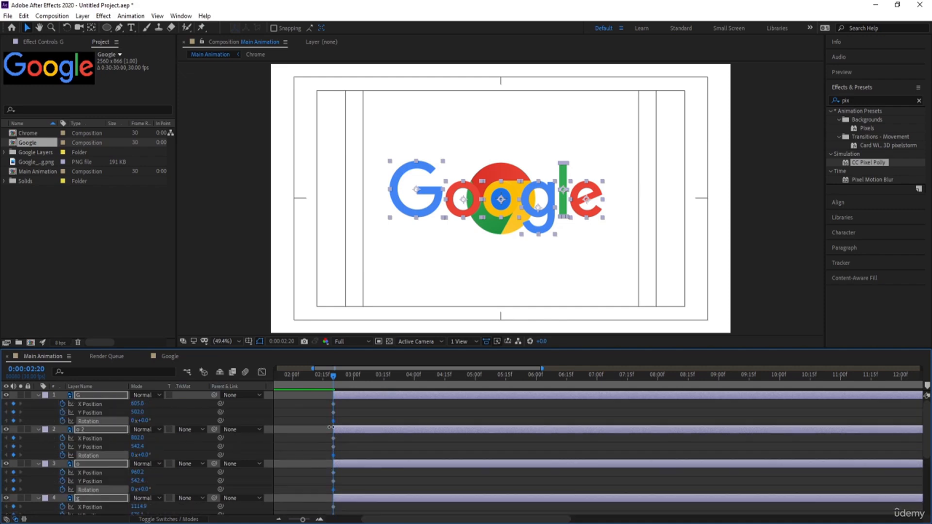
click(418, 375)
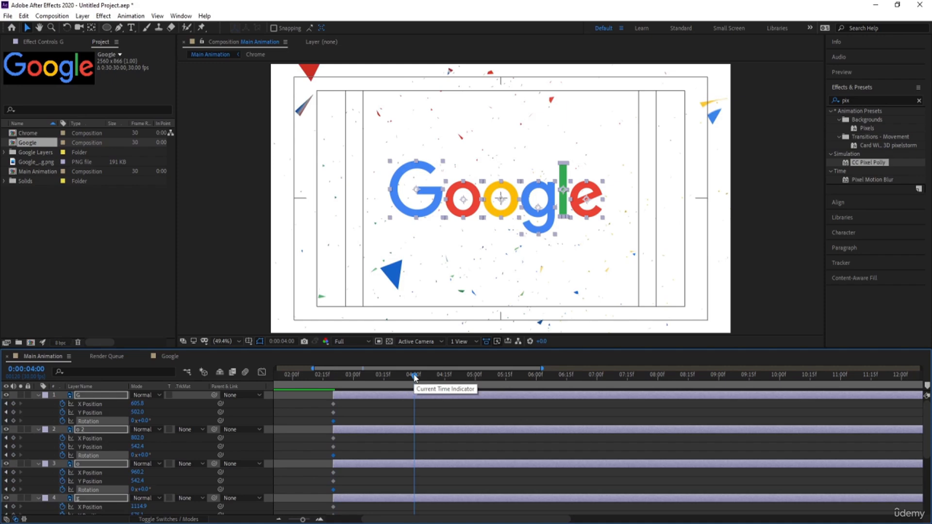
Step: Add X Position, Y Position and Rotation keyframes to all letter layers at 0:00:04:00, with Rotation set to one full revolution
click(13, 404)
key(Num_Lock)
key(minus)
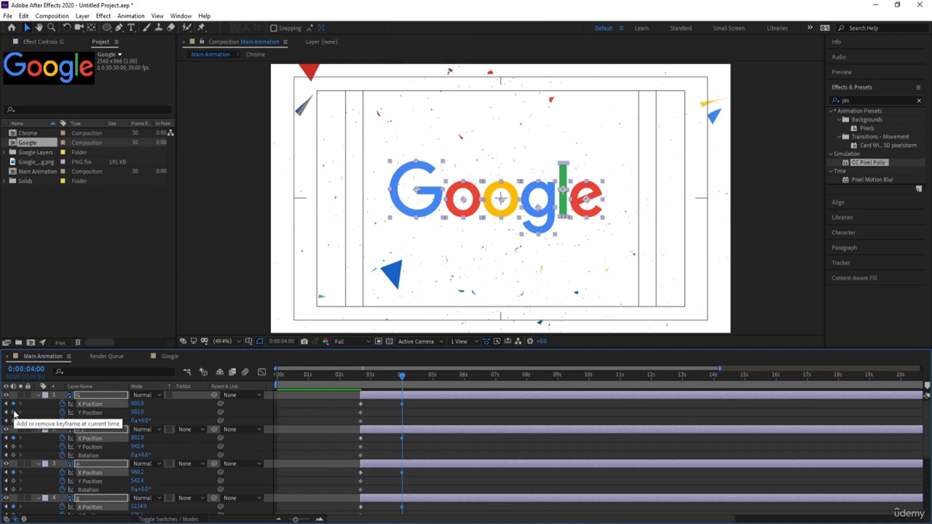
click(13, 412)
click(14, 421)
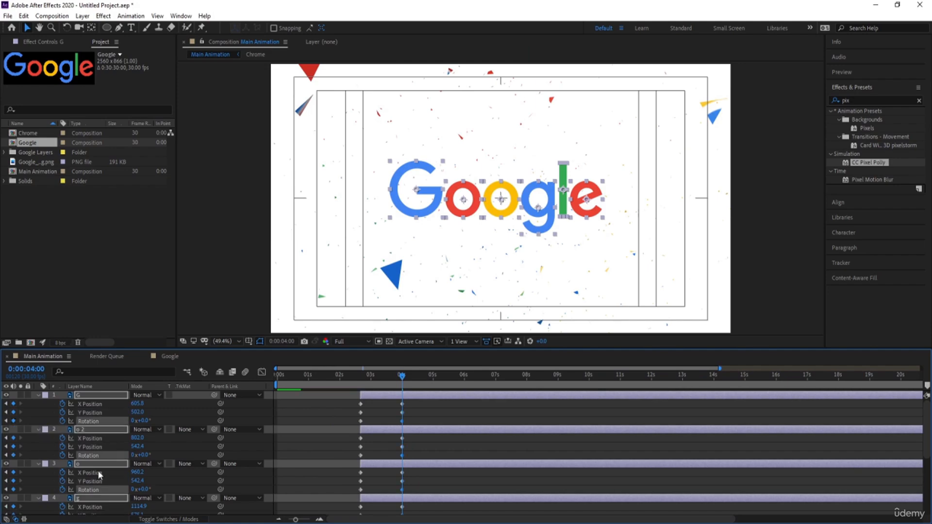
click(132, 420)
text(1)
Step: Raise the Y Position of all letter layers at 0:00:03:10 to create the peak of their jump
drag(402, 374, 381, 378)
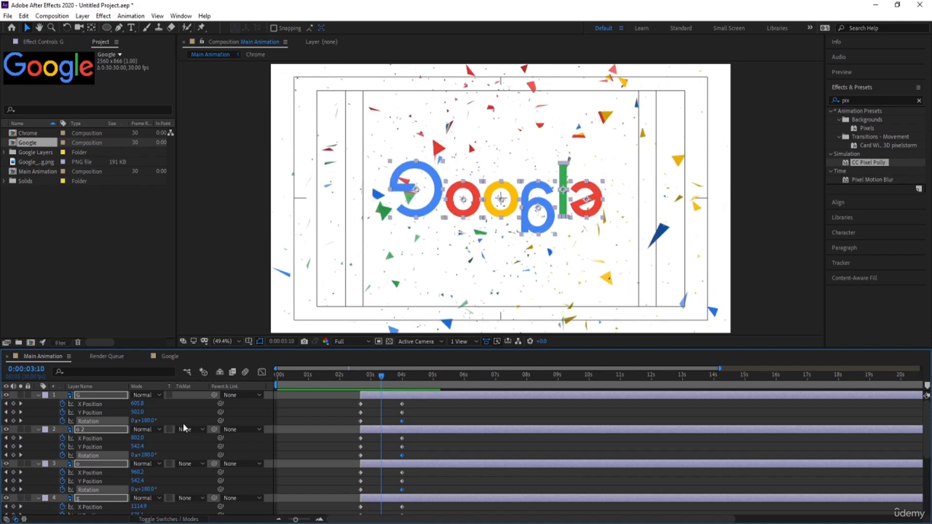
drag(137, 412, 37, 414)
Step: At 0:00:02:20, align all letters on their horizontal and vertical centres and move them onto the Chrome logo's centre at 960.6, 538.7
key(j)
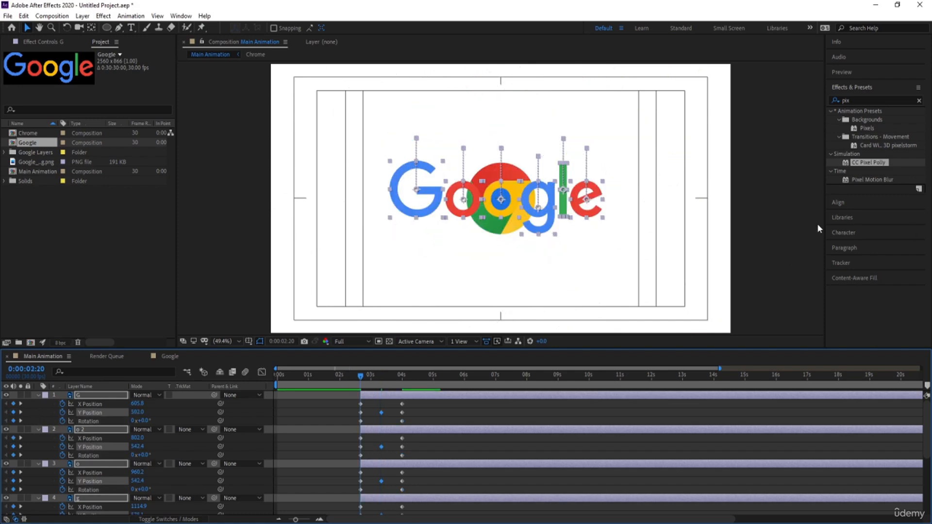
click(849, 202)
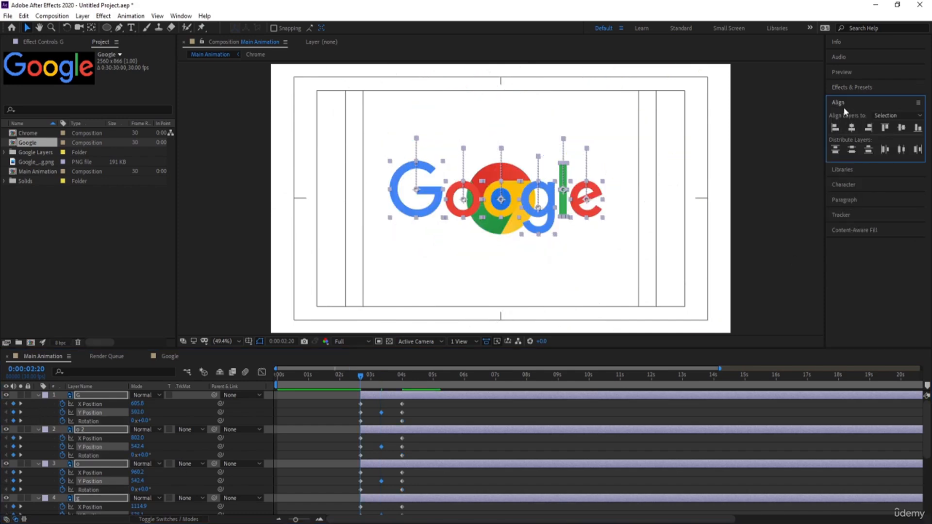
click(852, 128)
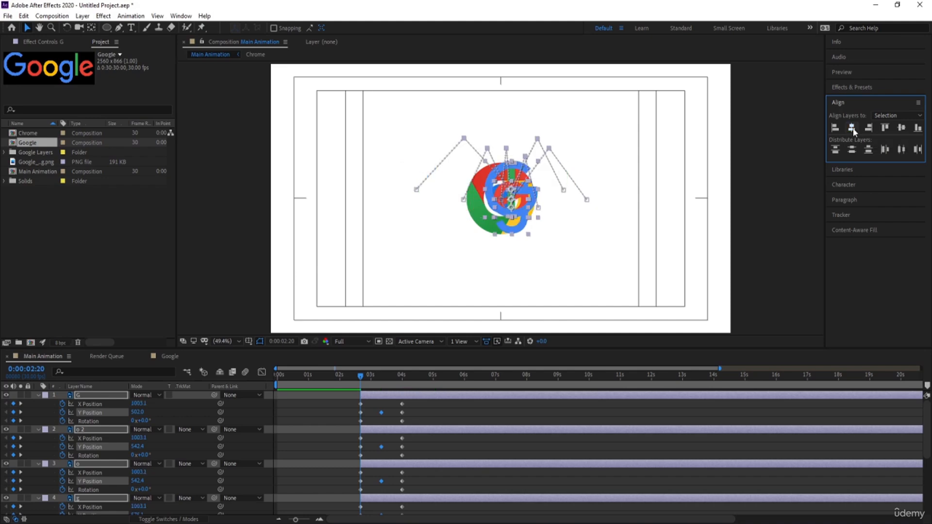
click(901, 128)
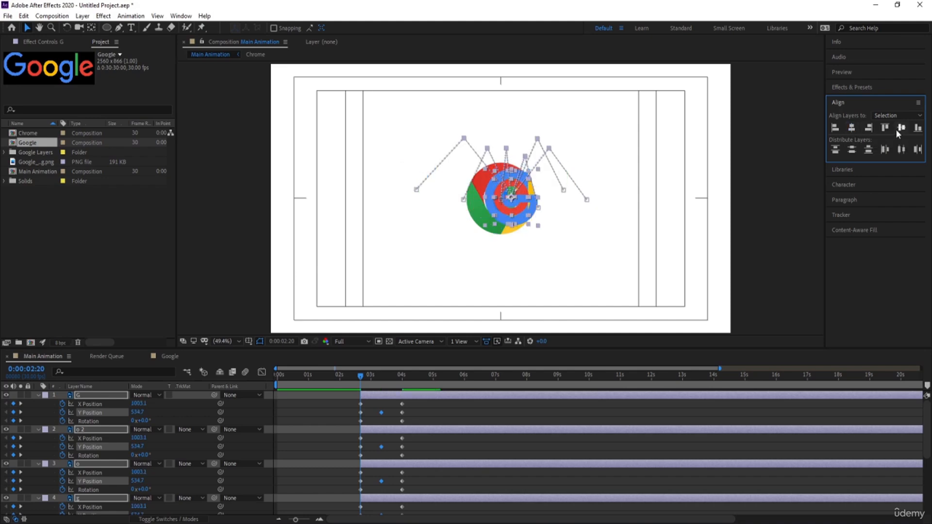
drag(526, 208, 516, 208)
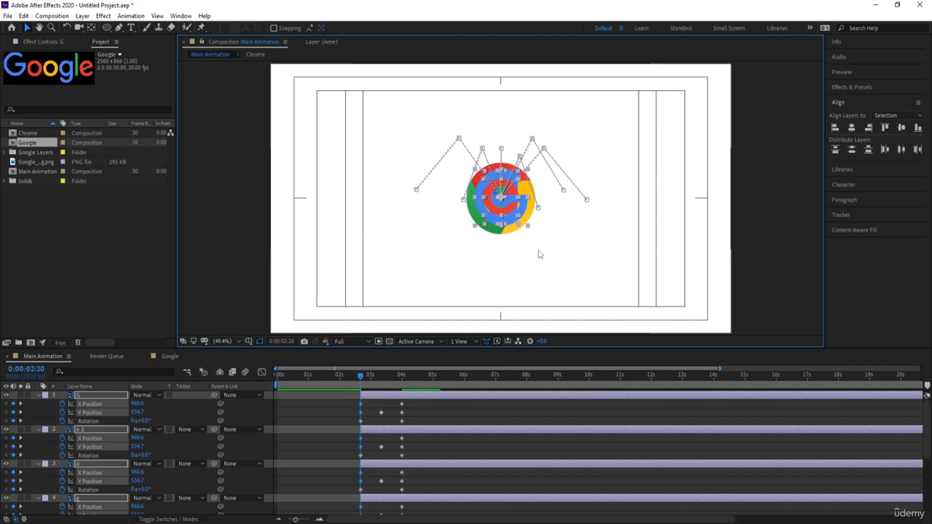
key(Down)
key(Down)
key(Down)
key(Down)
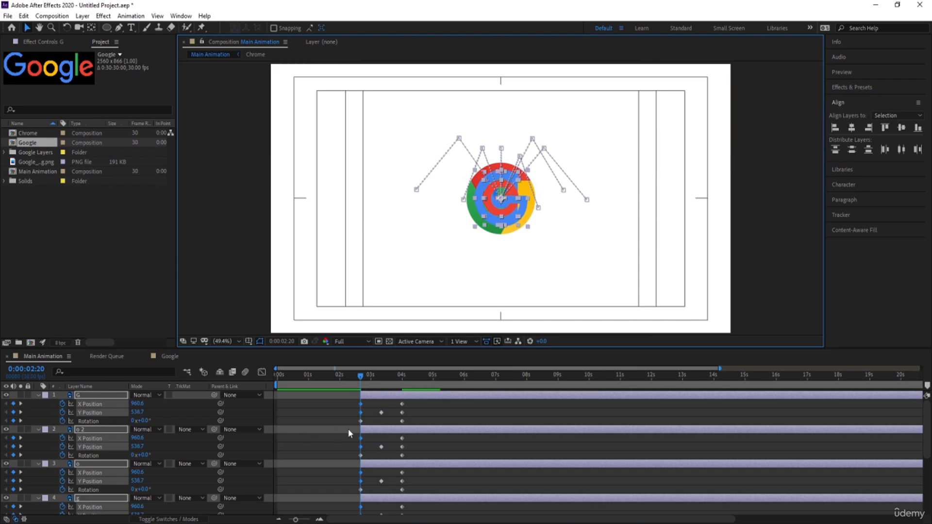
Step: Preview the letters jumping and spinning out of the shattered logo from 0:00:02:20
scroll(350, 433, down, 1)
key(space)
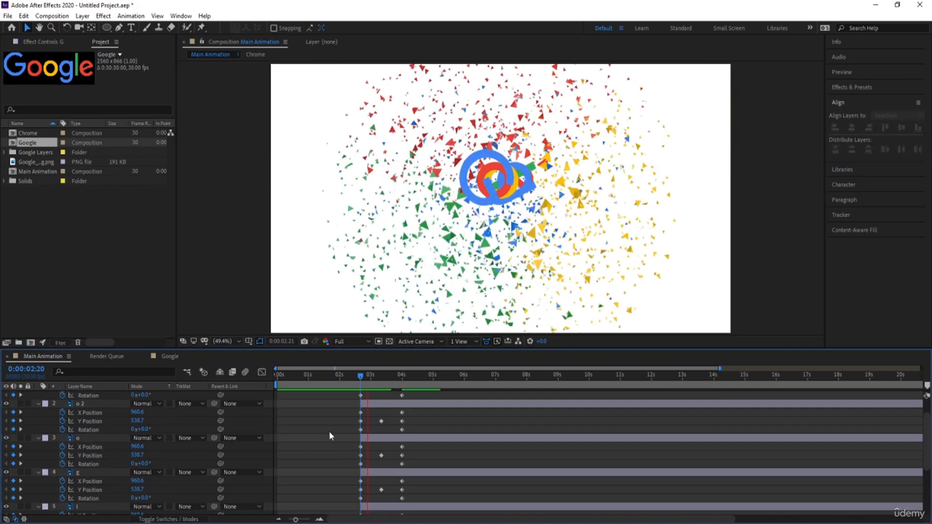
key(space)
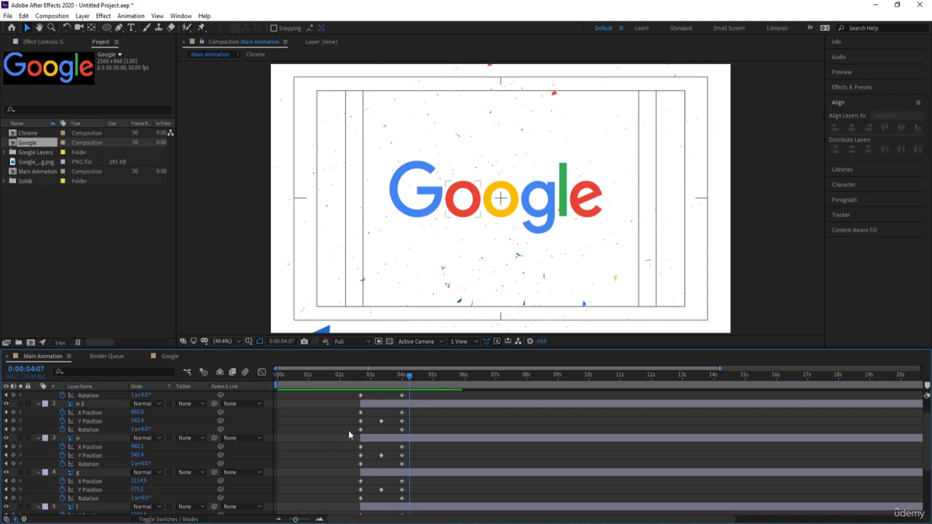
Step: Filter the timeline properties by "y" so that Y Position is shown for all six letter layers, including the e
click(377, 507)
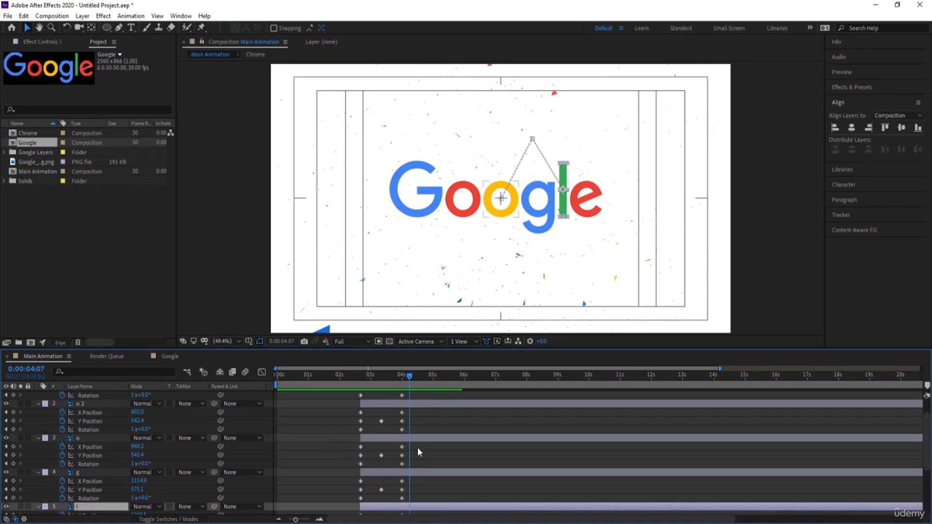
scroll(926, 439, up, 3)
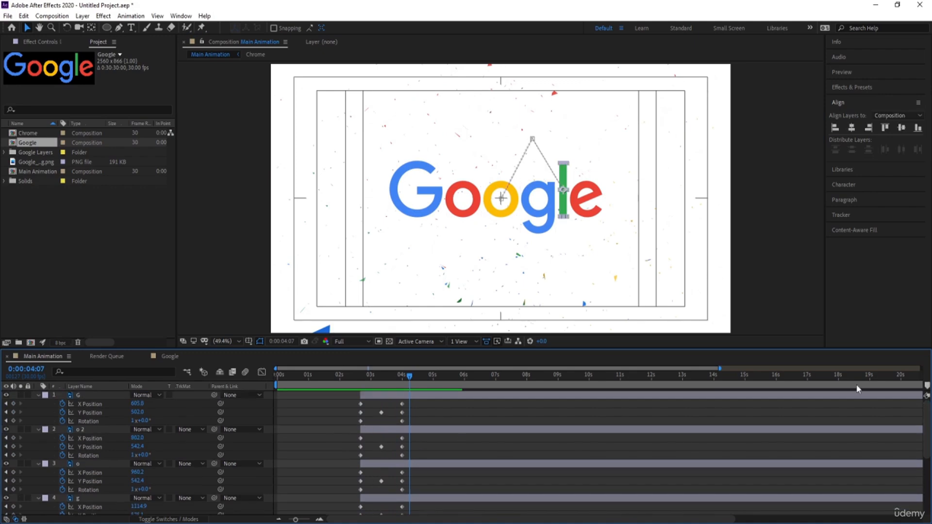
key(ctrl+a)
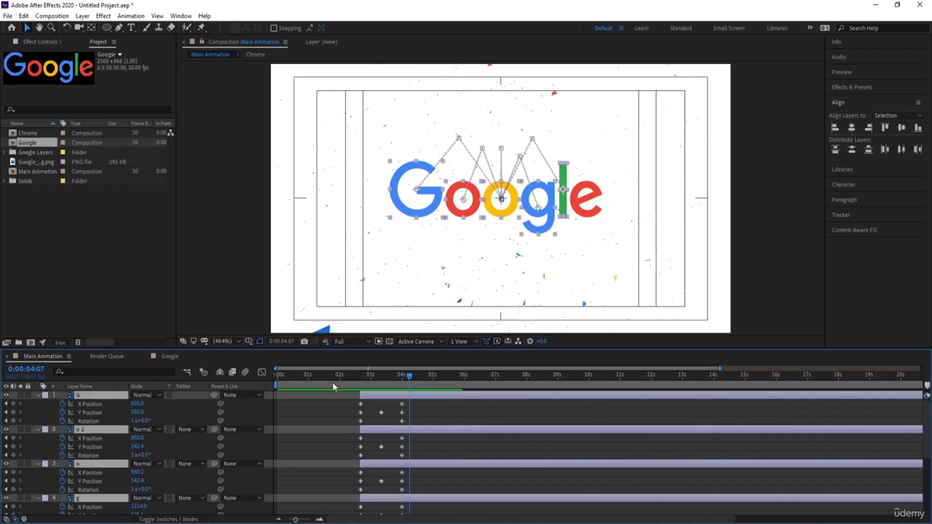
click(92, 373)
text(u)
key(BackSpace)
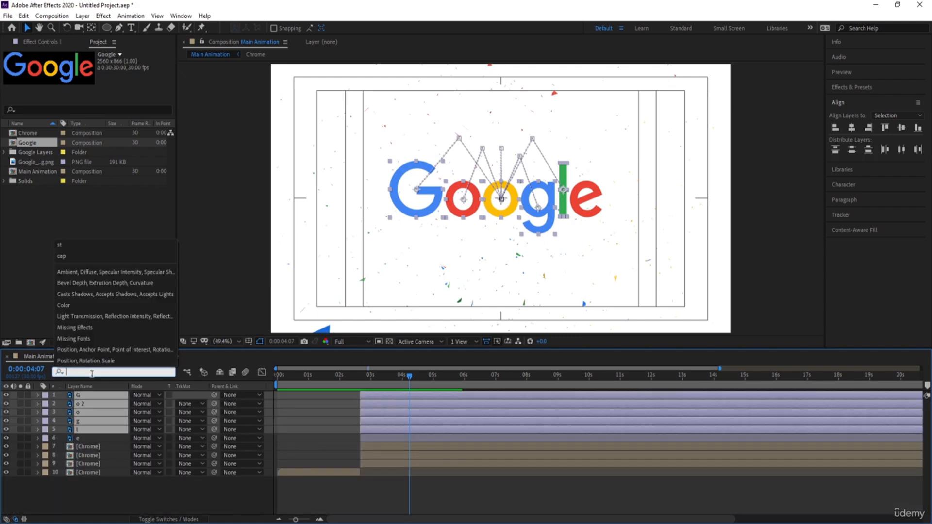
text(y)
scroll(121, 461, down, 3)
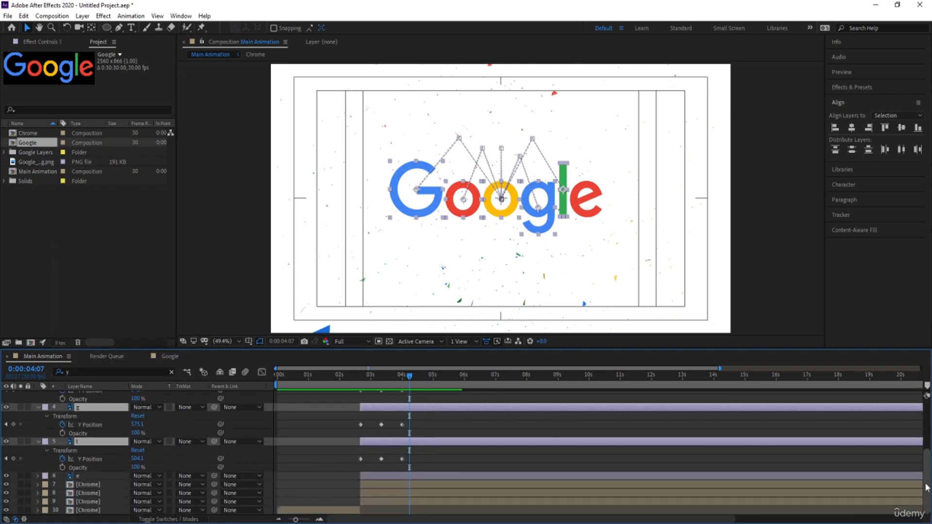
click(97, 476)
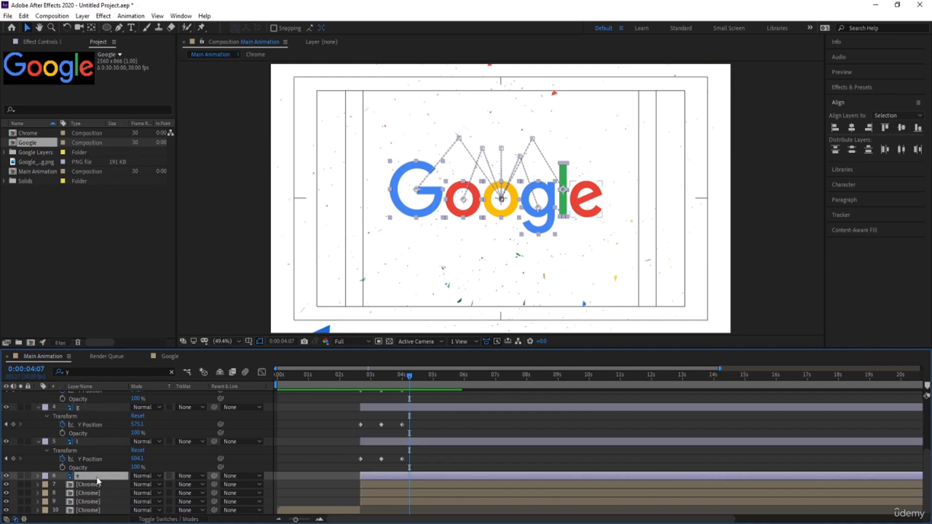
click(76, 371)
text(p)
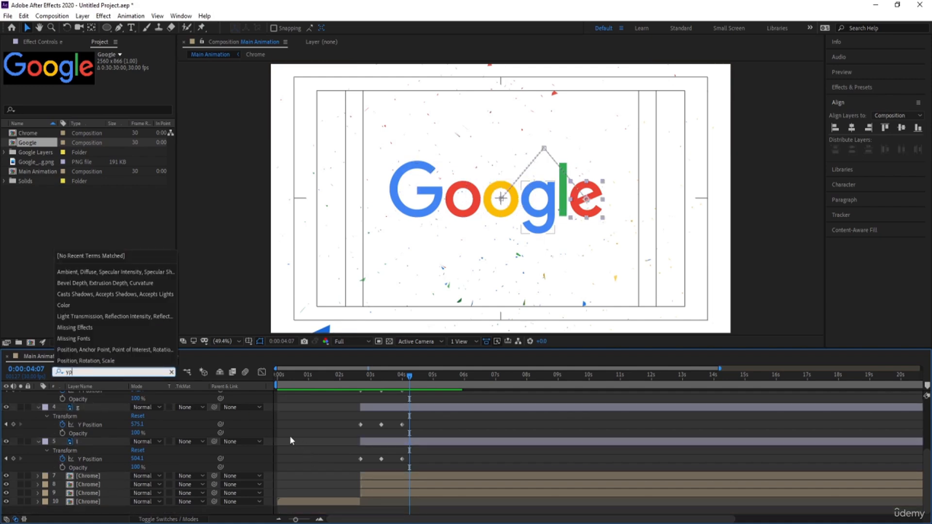
key(BackSpace)
click(290, 464)
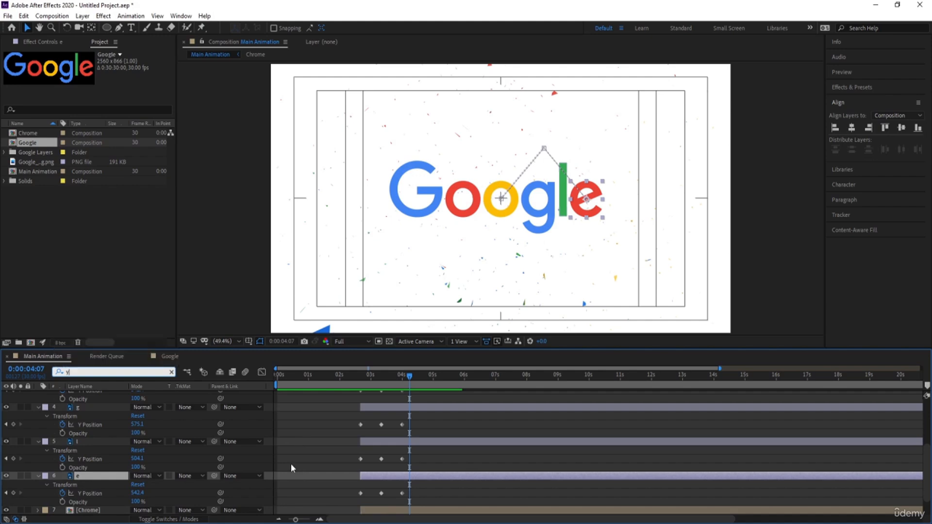
Step: Easy Ease all letters' Y Position keyframes and reshape their speed curves into sharp peaks beside 0:00:02:20 and 0:00:04:00, slow around 0:00:03:10
drag(423, 496, 310, 327)
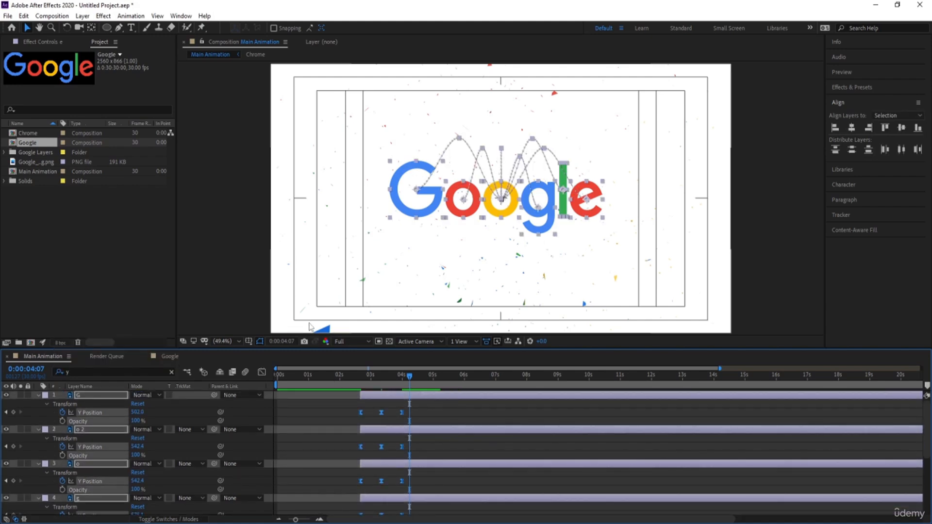
click(261, 371)
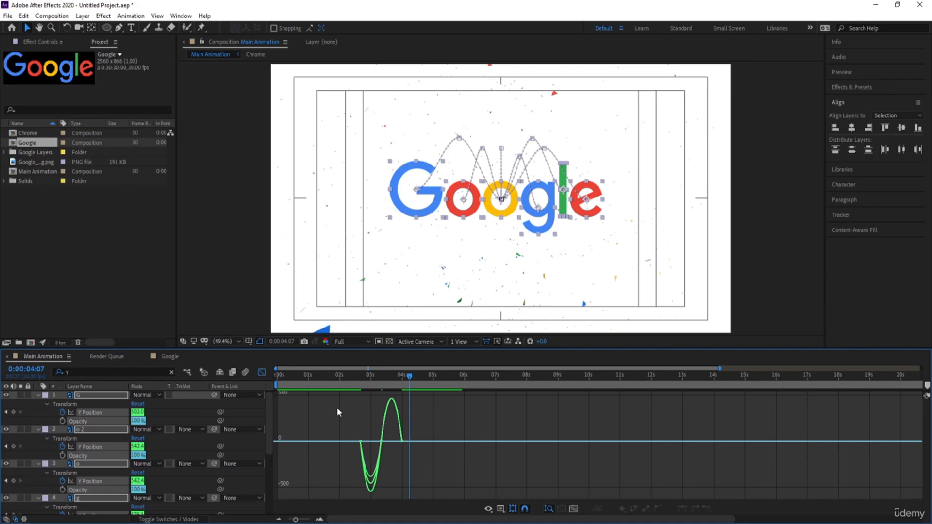
key(equal)
key(equal)
mouse_move(340, 383)
mouse_down()
mouse_move(257, 389)
mouse_move(375, 392)
mouse_move(421, 460)
mouse_move(325, 442)
mouse_up()
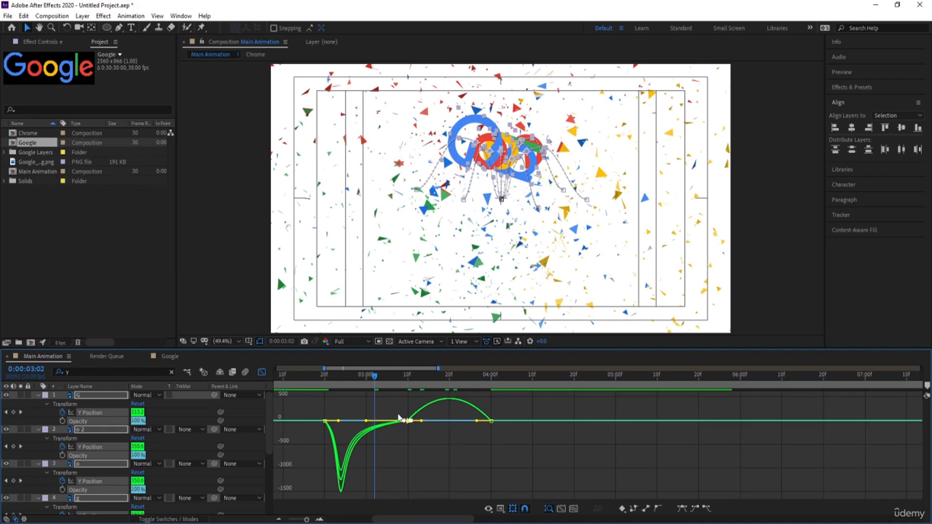
mouse_move(391, 405)
mouse_down()
mouse_move(426, 445)
mouse_move(455, 423)
mouse_move(483, 426)
mouse_up()
key(ctrl+z)
drag(397, 407, 476, 425)
drag(345, 413, 326, 442)
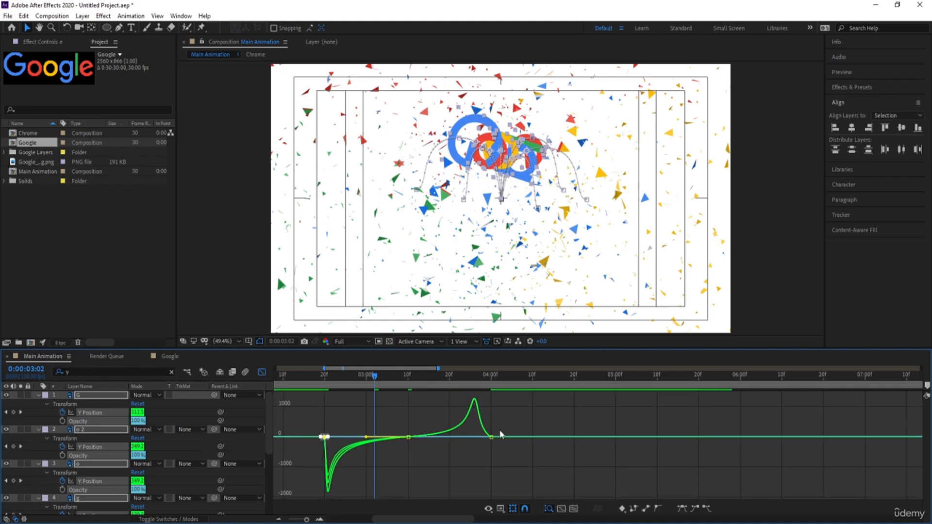
drag(511, 417, 488, 440)
Step: Preview the eased letter jump from just before 0:00:02:20
click(316, 371)
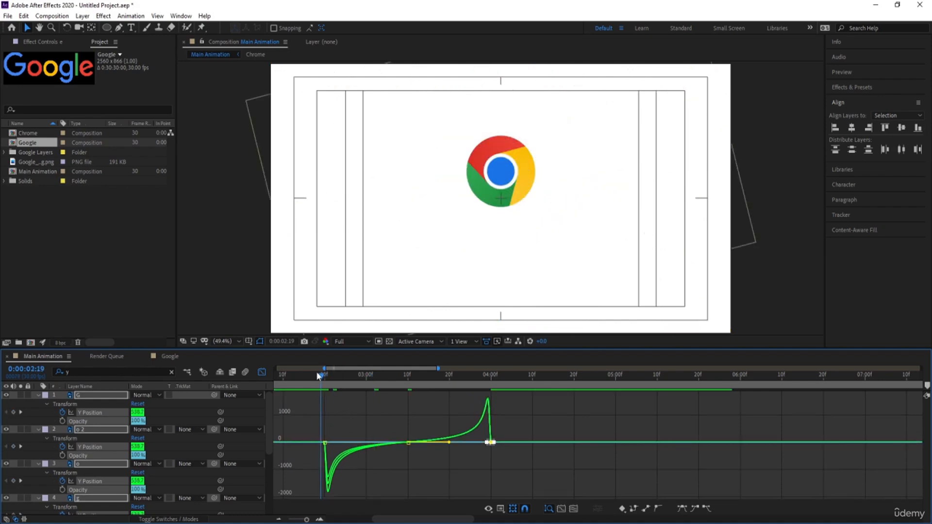
key(space)
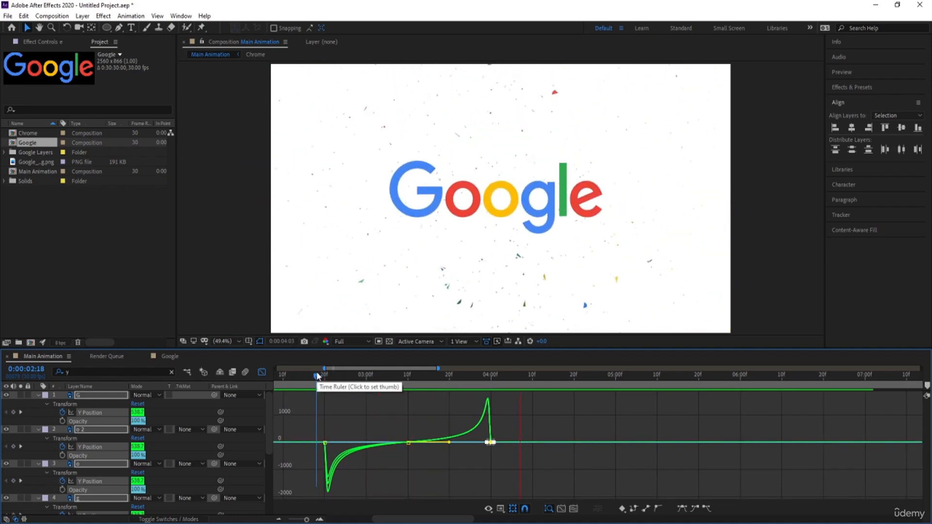
key(space)
Step: Return to the keyframe view and add a Y Position keyframe to all letter layers at 0:00:04:13
click(491, 378)
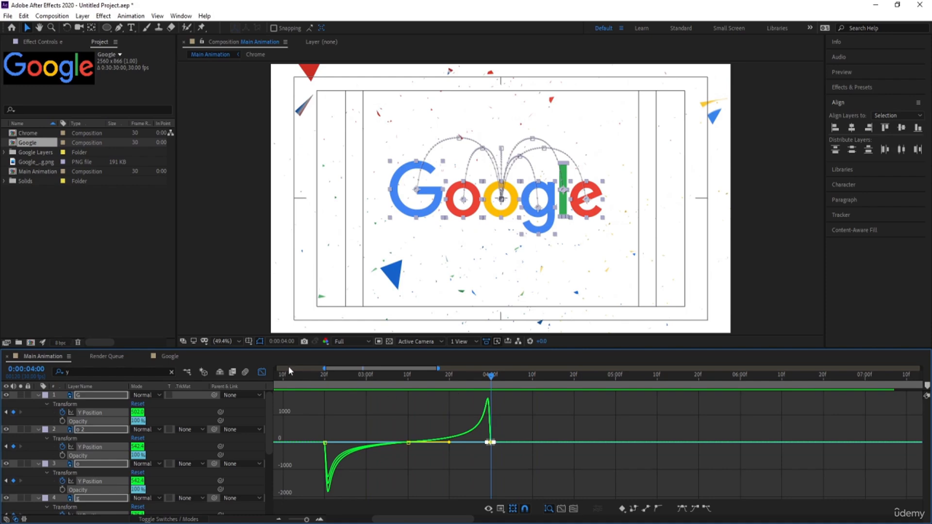
click(264, 370)
drag(492, 377, 548, 391)
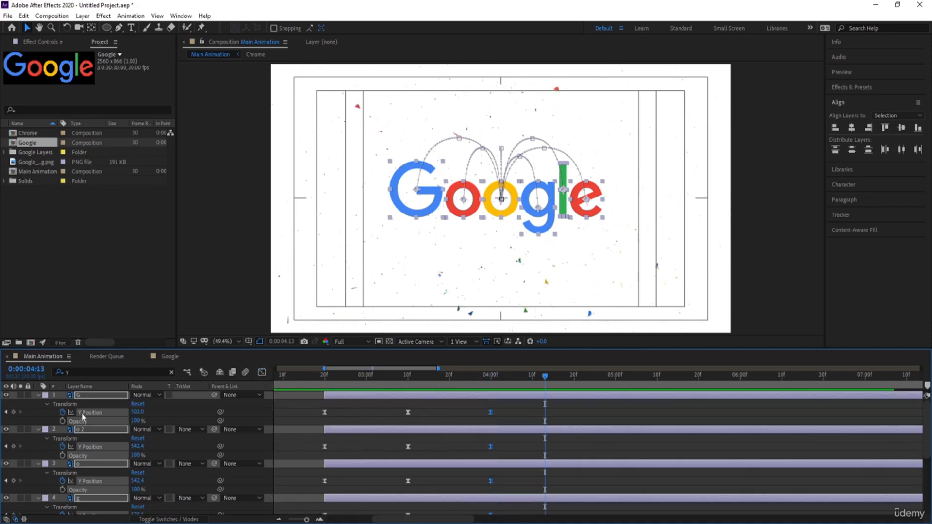
click(13, 412)
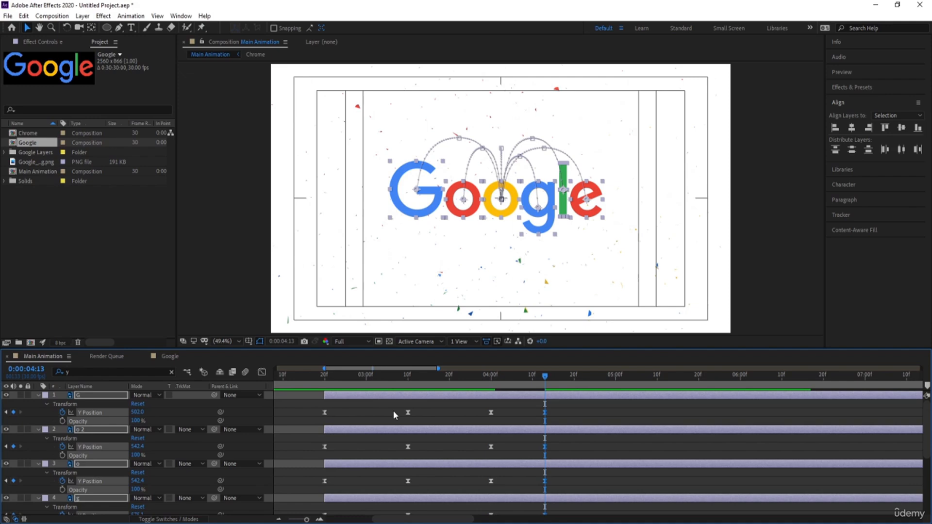
Step: Raise all letters slightly at 0:00:04:07, with the G's Y Position at 469, and preview the small bounce from 0:00:04:00
click(516, 378)
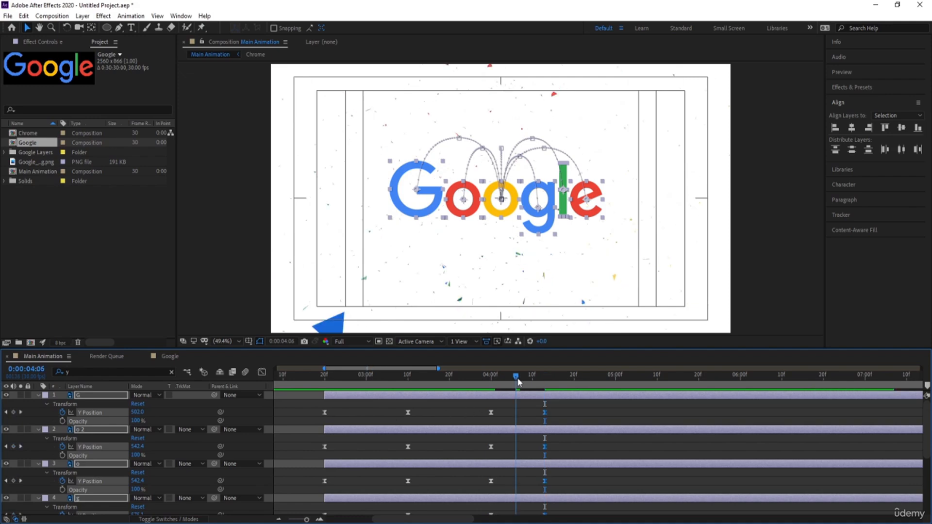
drag(518, 382, 520, 386)
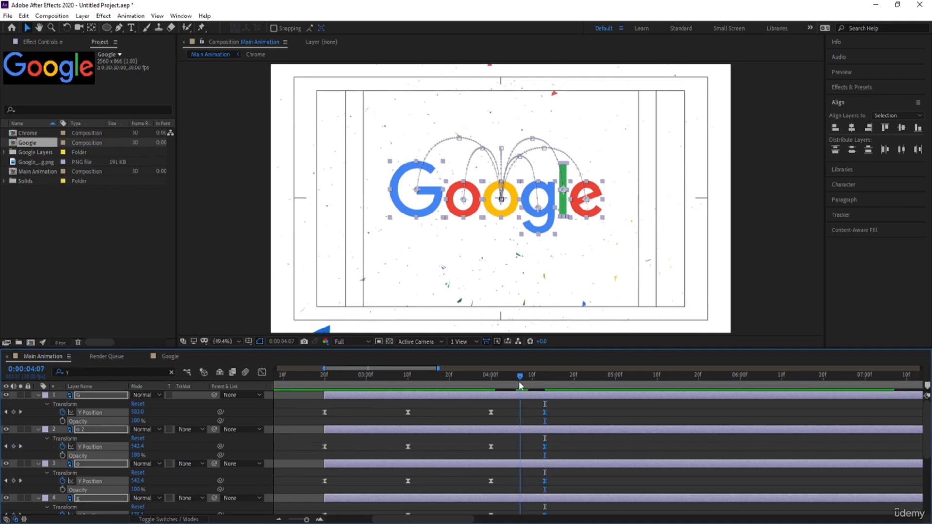
drag(137, 412, 104, 413)
click(469, 380)
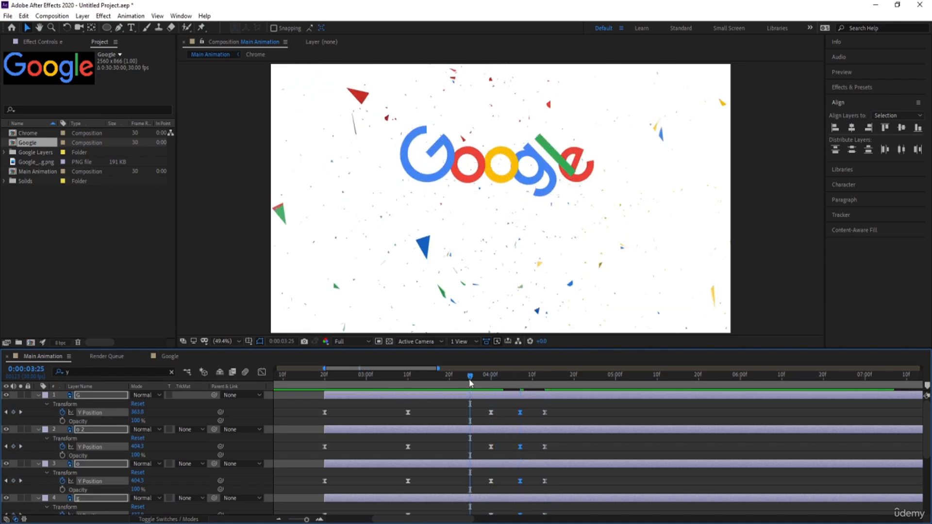
drag(470, 383, 521, 380)
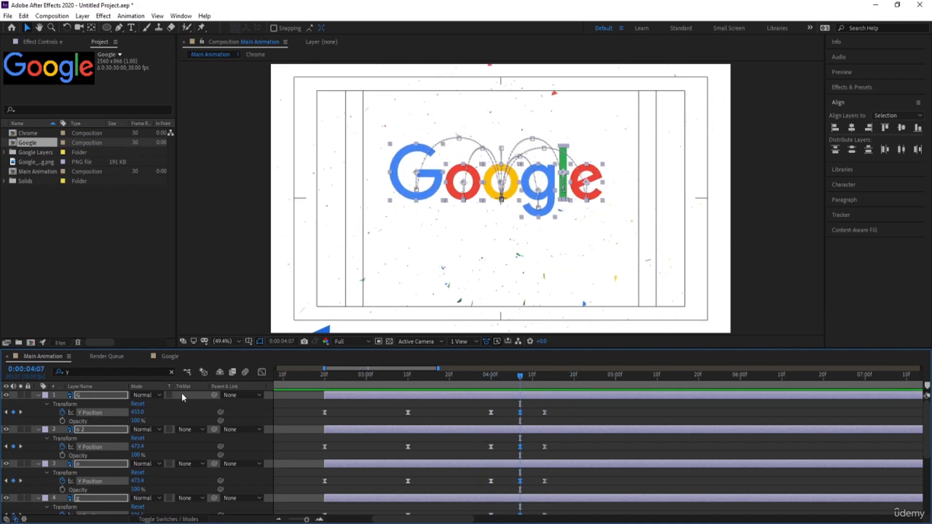
drag(142, 413, 158, 414)
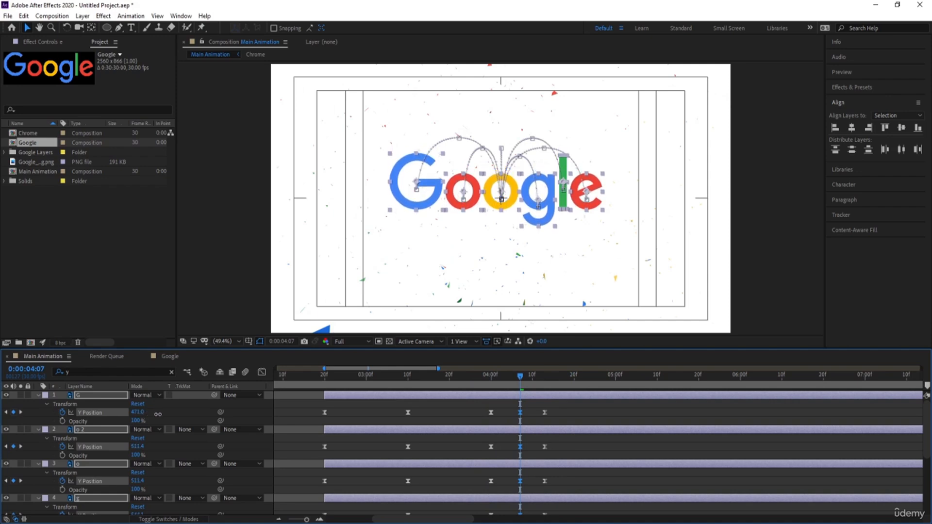
click(491, 379)
key(space)
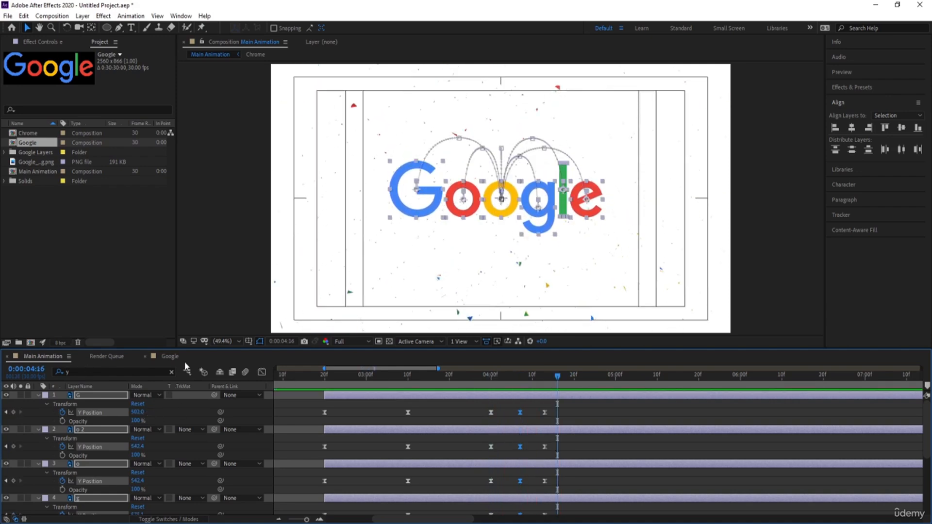
Step: Reshape the letters' Y Position speed curves into sharp peaks just after 0:00:04:00 and just before 0:00:04:13, slow around 0:00:04:07
click(261, 371)
drag(563, 422, 440, 484)
key(=)
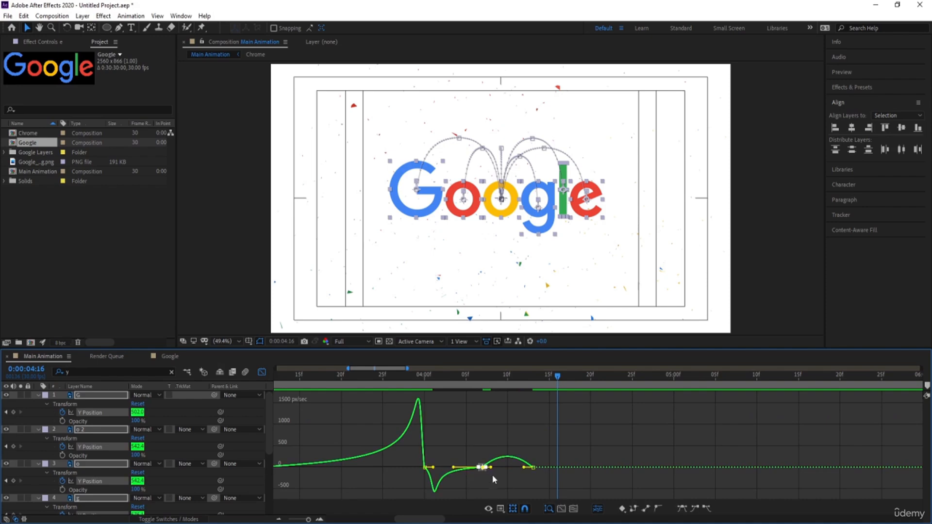
drag(491, 467, 532, 468)
drag(410, 452, 428, 467)
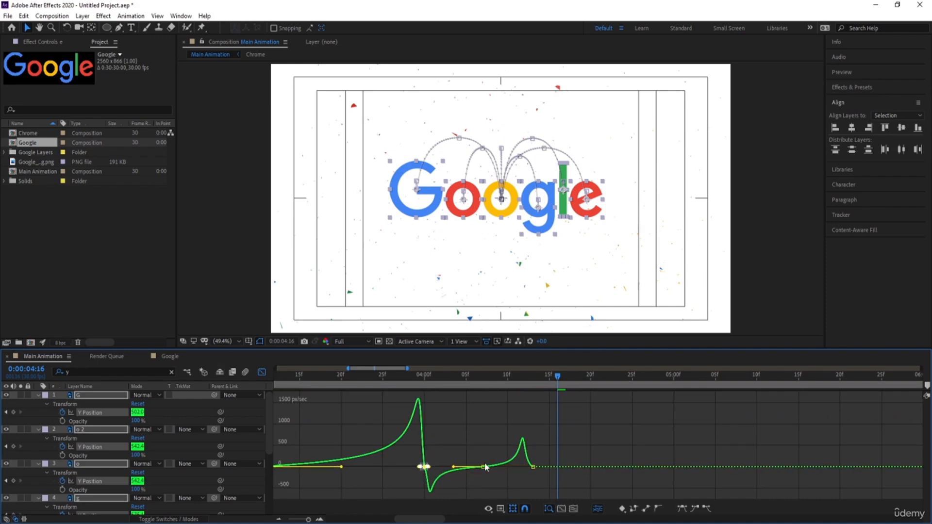
drag(555, 446, 532, 467)
Step: Preview the reshaped letter bounce from 0:00:03:26
click(392, 378)
key(space)
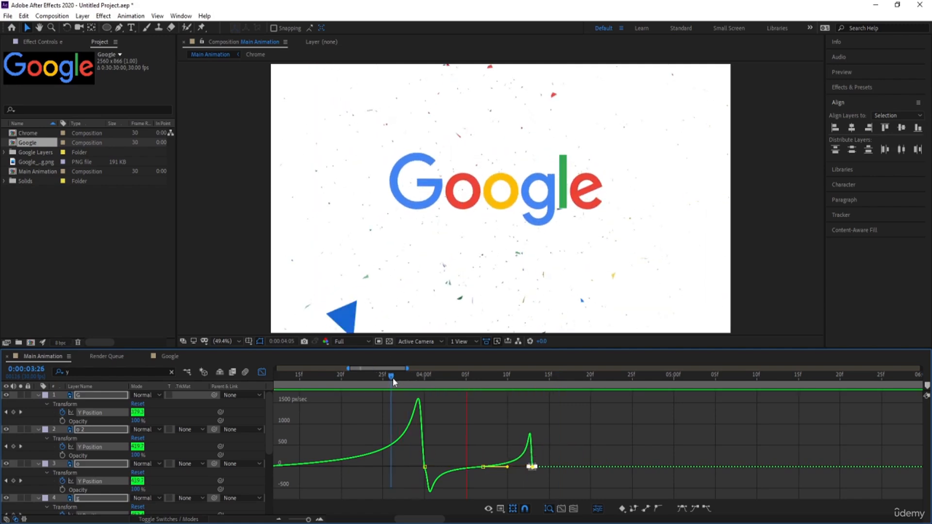
key(space)
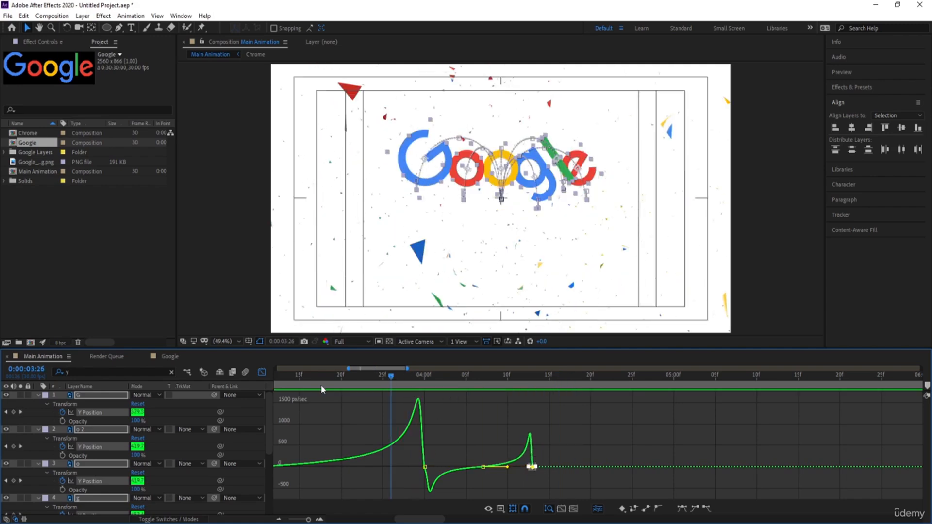
Step: Return to the keyframe view, move to 0:00:02:20 and collapse the properties of all layers
click(263, 372)
key(minus)
key(minus)
key(minus)
click(354, 380)
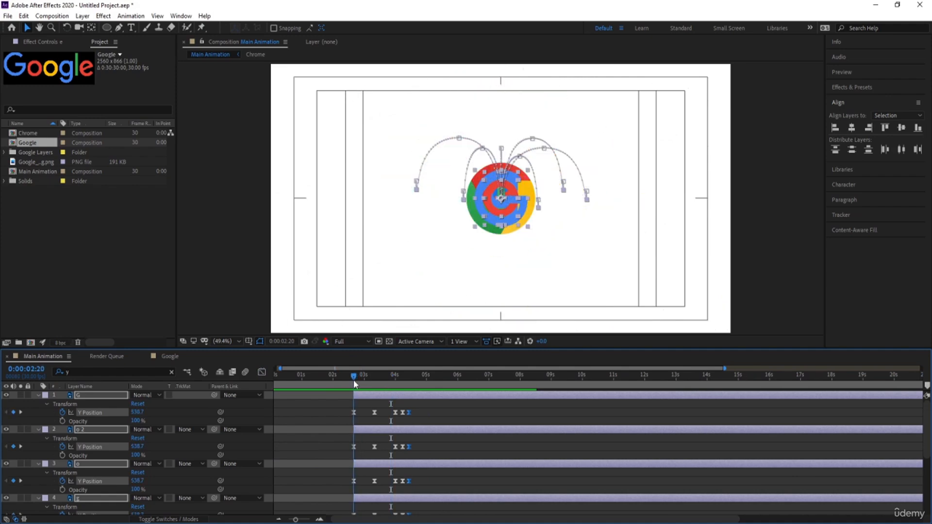
key(equal)
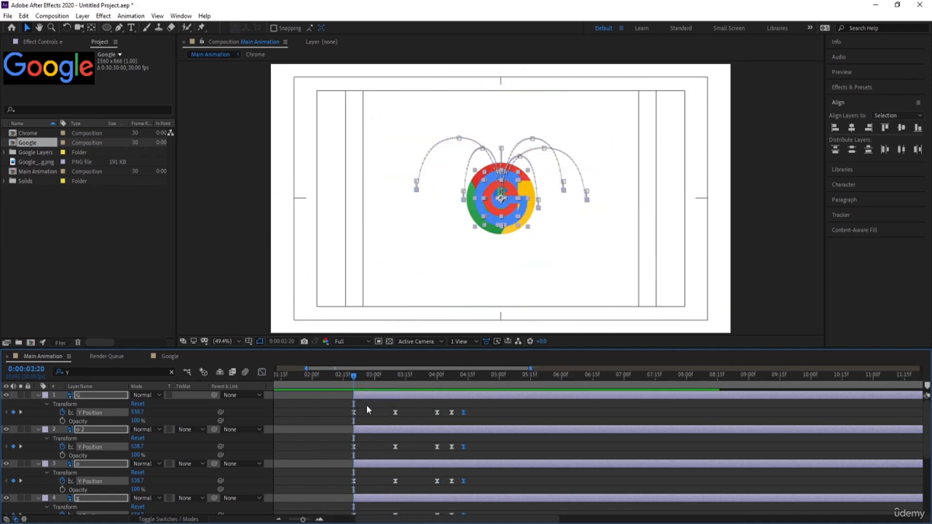
click(366, 405)
key(u)
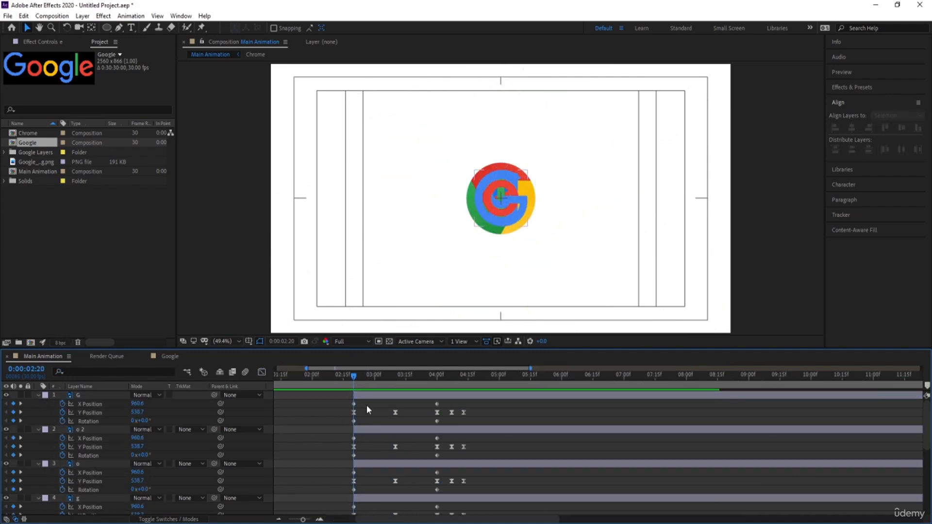
key(u)
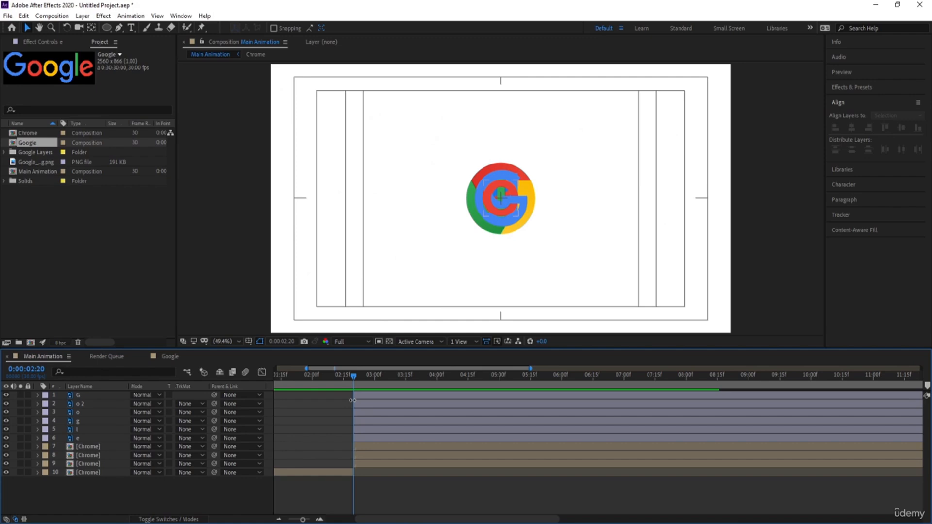
Step: Shift the second and third letter layers, o 2 and o, to start at 0:00:02:22 and 0:00:02:24
key(equal)
key(Page_Down)
key(Page_Down)
click(363, 404)
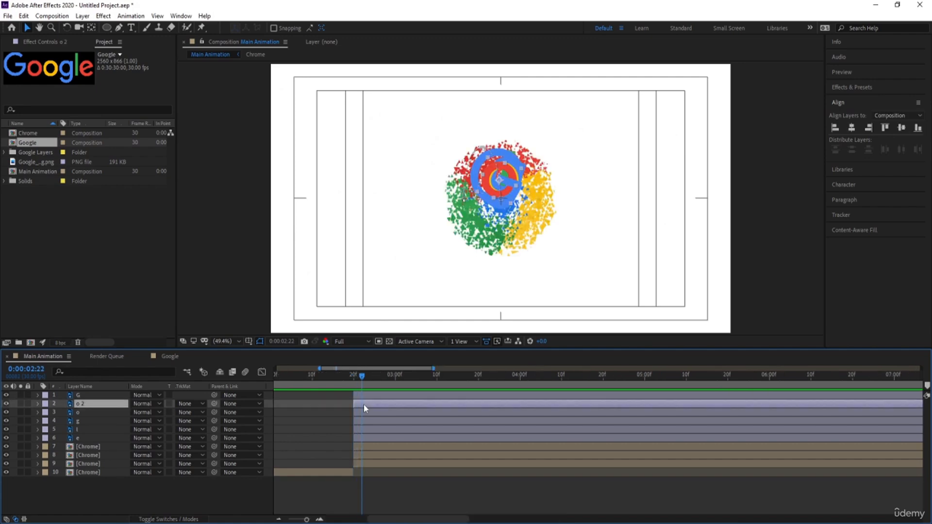
key(bracketleft)
key(Page_Down)
key(Page_Down)
click(378, 415)
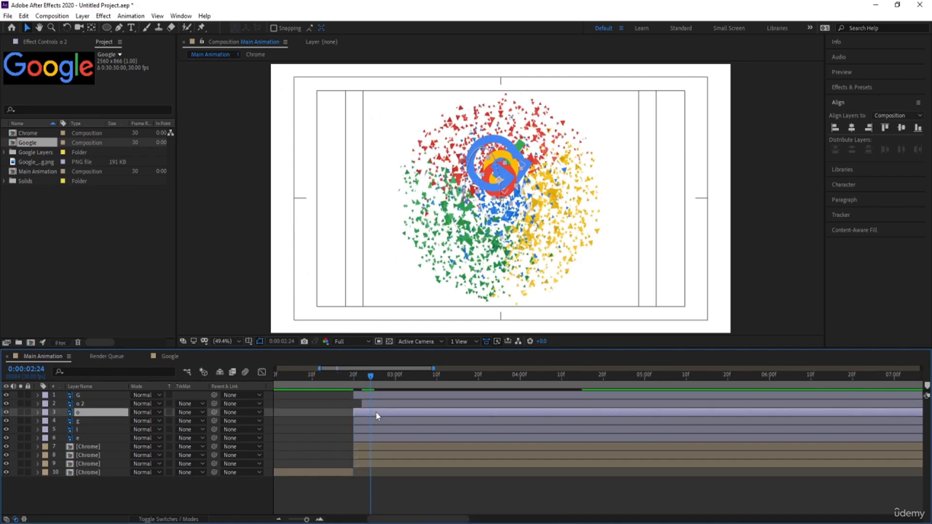
key(bracketleft)
Step: Shift the g, l and e layers to start at 0:00:02:26, 0:00:02:28 and 0:00:03:00 respectively
key(Page_Down)
key(Page_Down)
click(376, 418)
key(bracketleft)
key(Page_Down)
key(Page_Down)
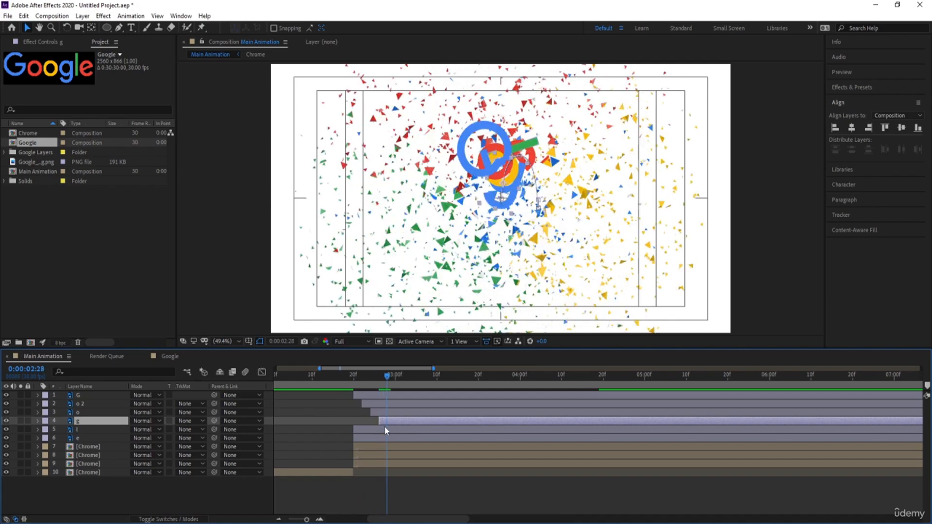
click(385, 426)
key(bracketleft)
key(Page_Down)
key(Page_Down)
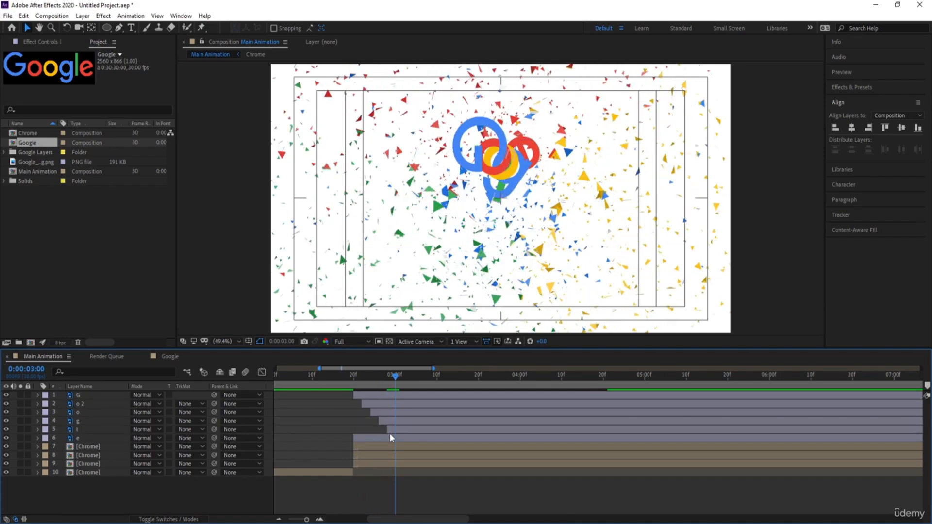
click(396, 437)
key(bracketleft)
Step: Preview the staggered letter entrance from 0:00:02:13
key(space)
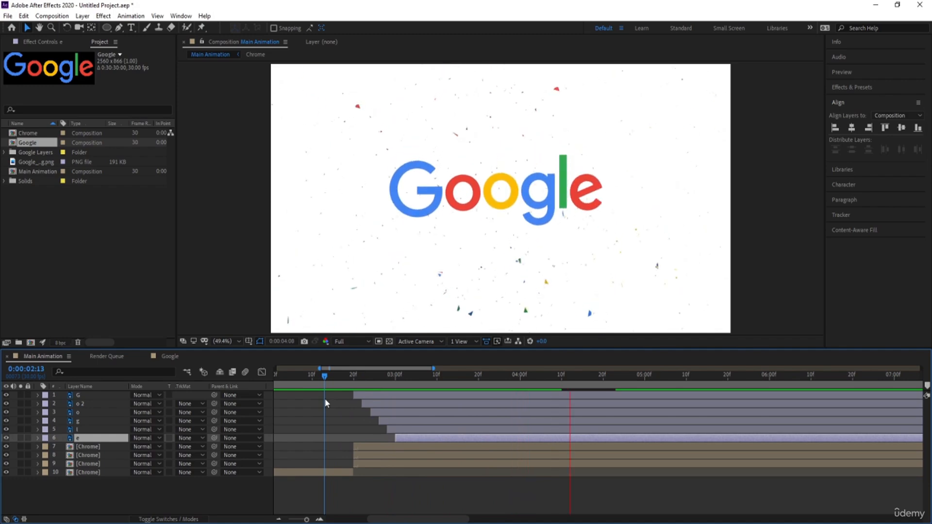
key(space)
key(minus)
key(minus)
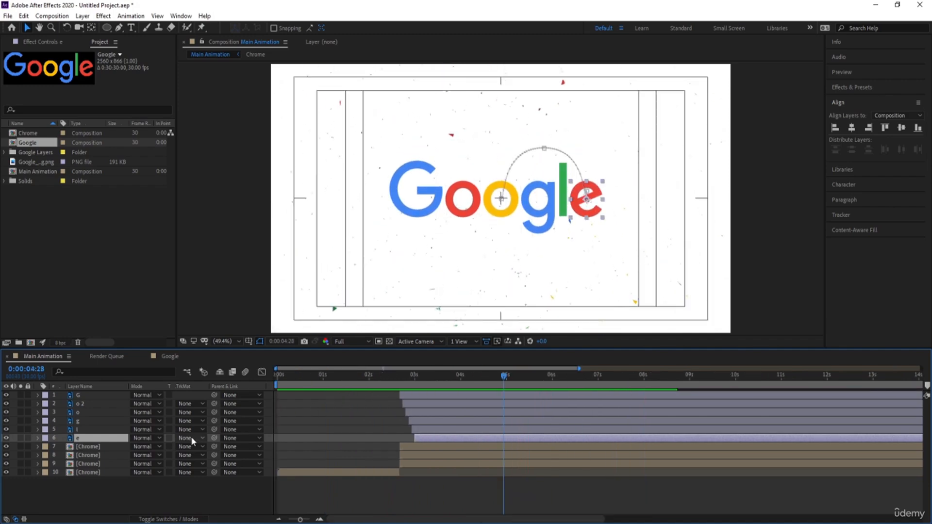
Step: Show the layer switches and enable motion blur for all six letter layers and the composition
click(173, 493)
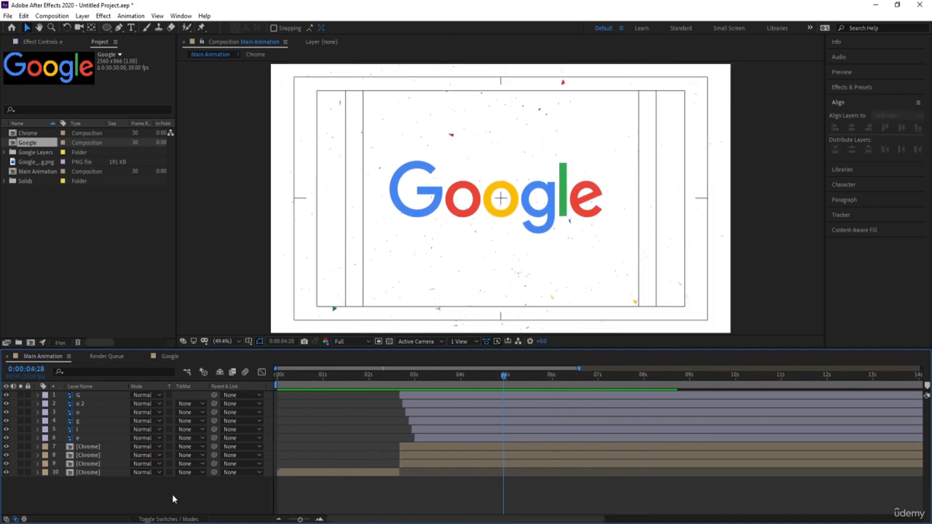
key(F4)
click(111, 438)
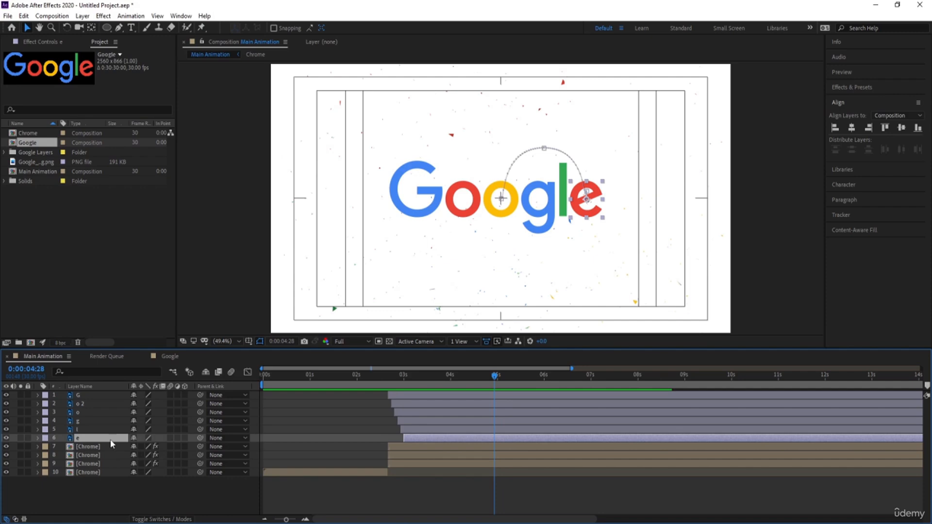
shift+click(96, 395)
click(170, 395)
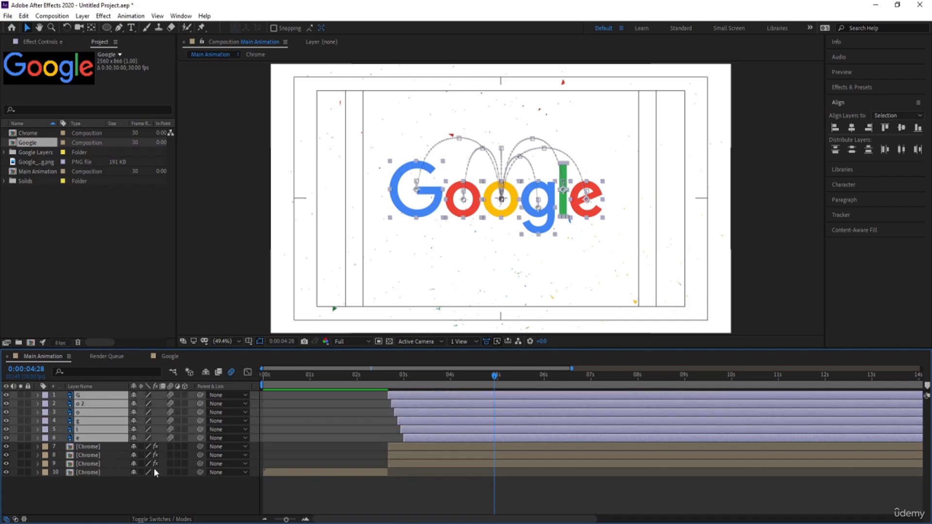
Step: Enable motion blur on Chrome layer 10 and on the logo PNG inside the Chrome composition, and return to Main Animation
click(375, 385)
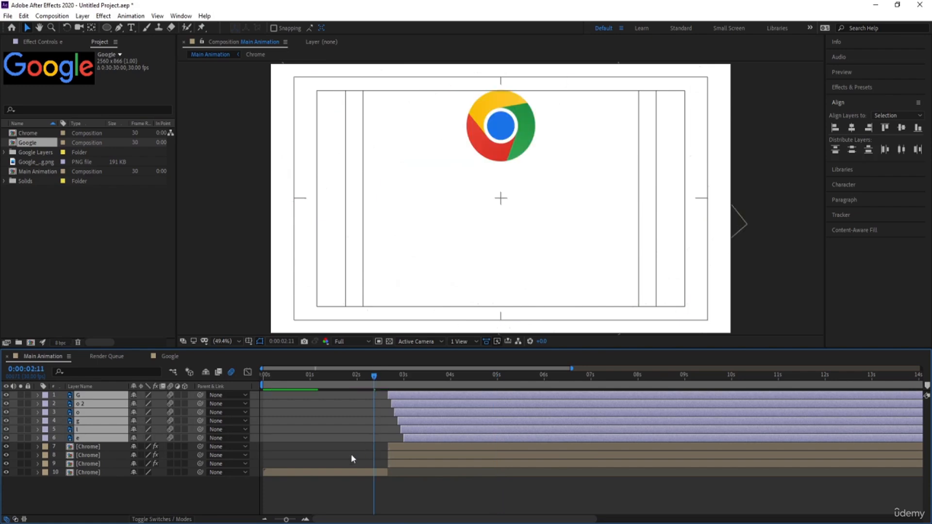
click(117, 473)
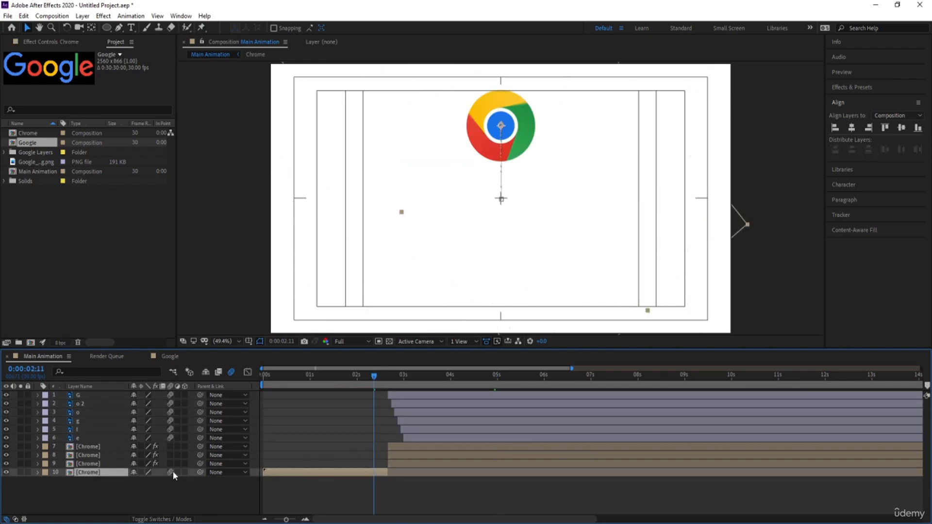
double_click(97, 472)
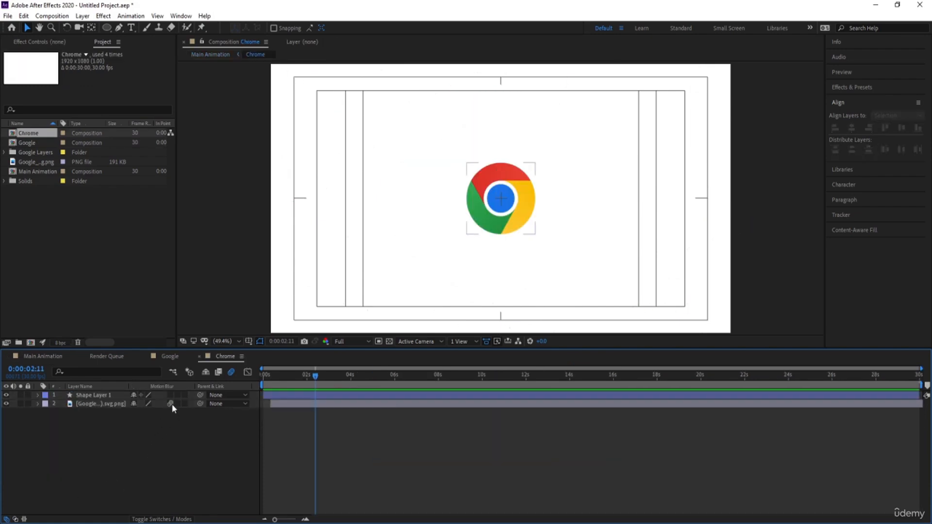
click(43, 358)
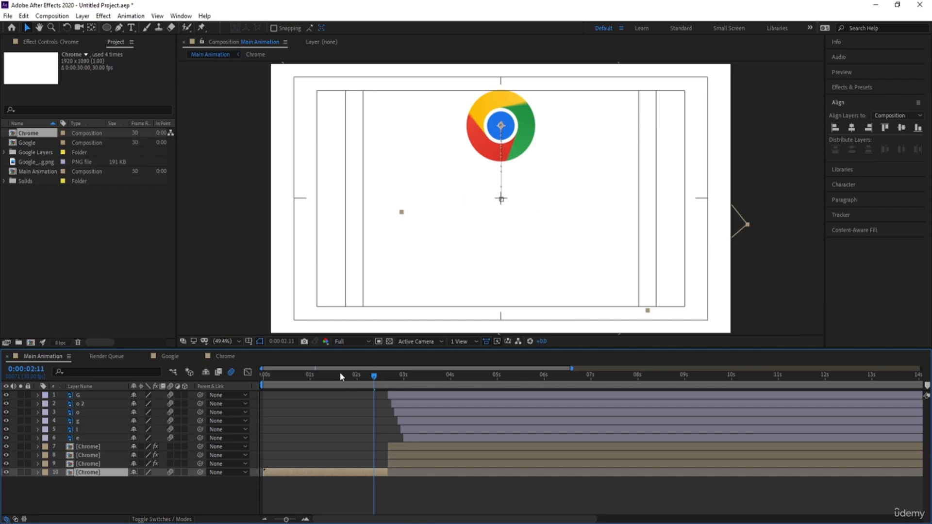
Step: Preview the whole animation from the start, end the work area at 0:00:06:02 and replay it
key(Home)
key(space)
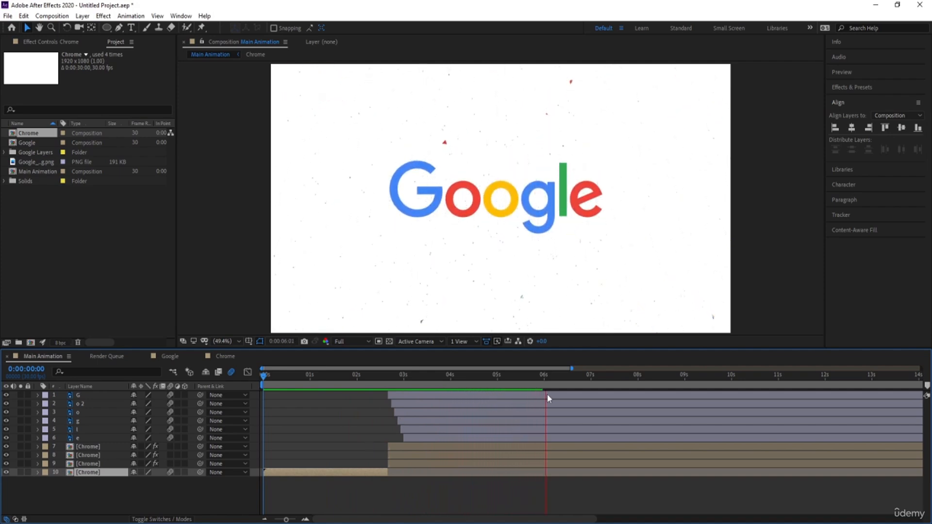
key(space)
key(n)
key(space)
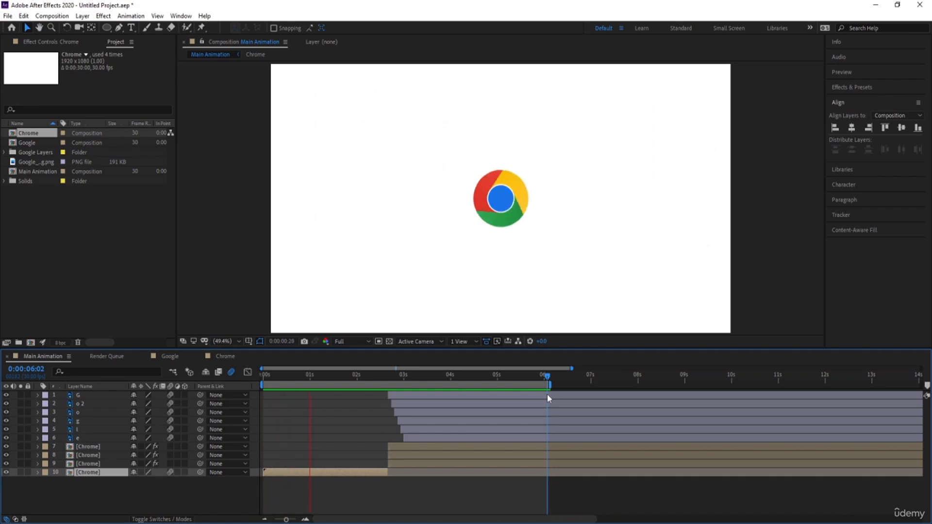